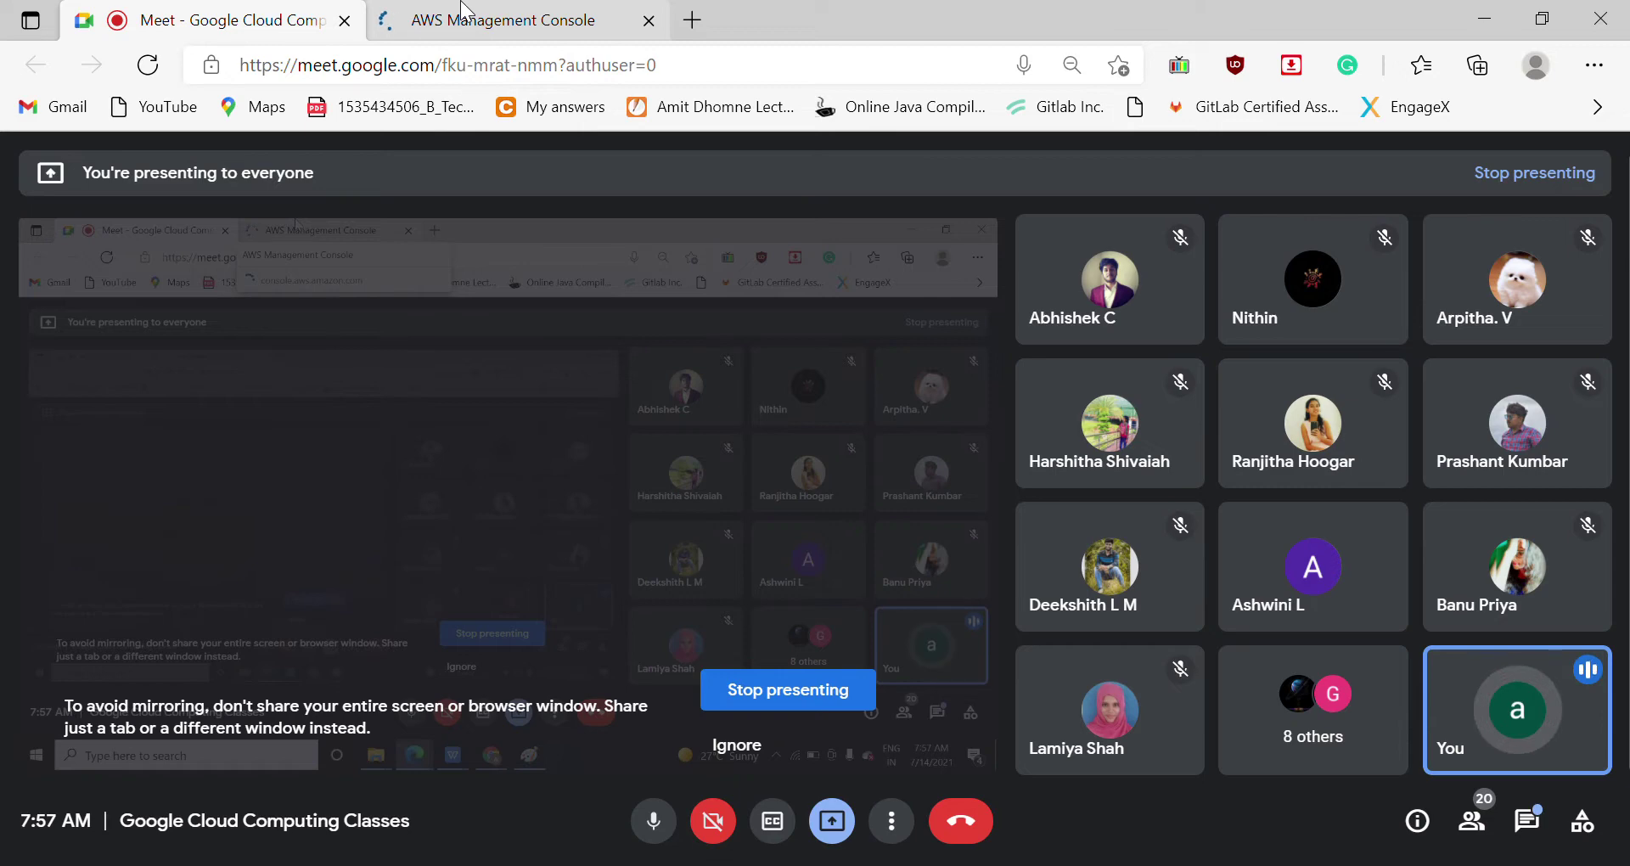
# Step: Switch to the AWS Management Console, search for the IAM service and open its Roles list
pyautogui.click(465, 10)
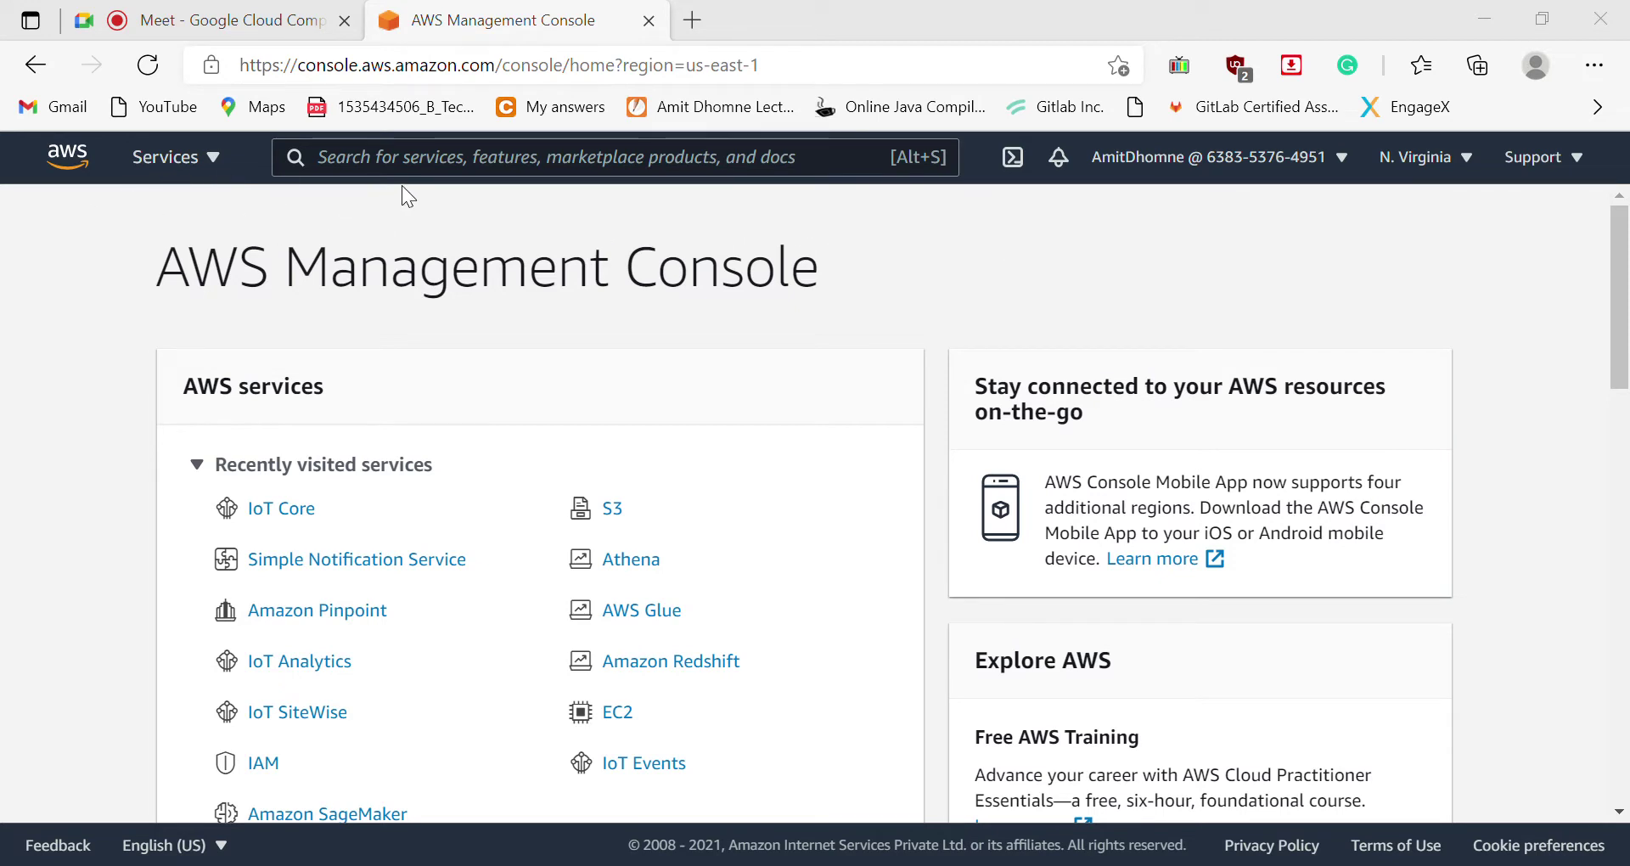
pyautogui.click(423, 164)
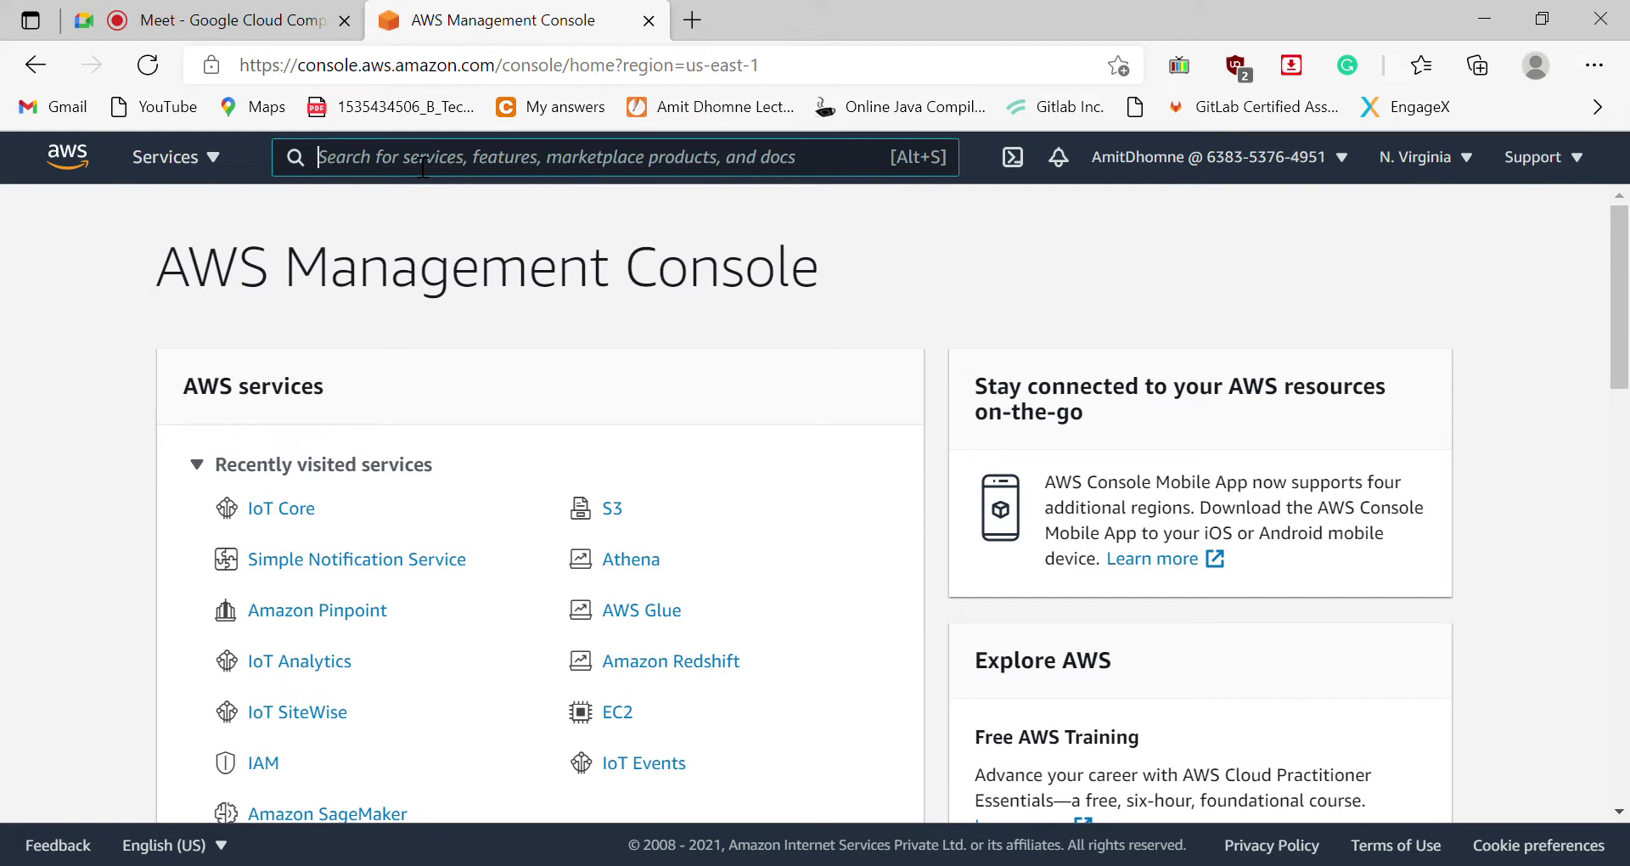
pyautogui.write('Roles')
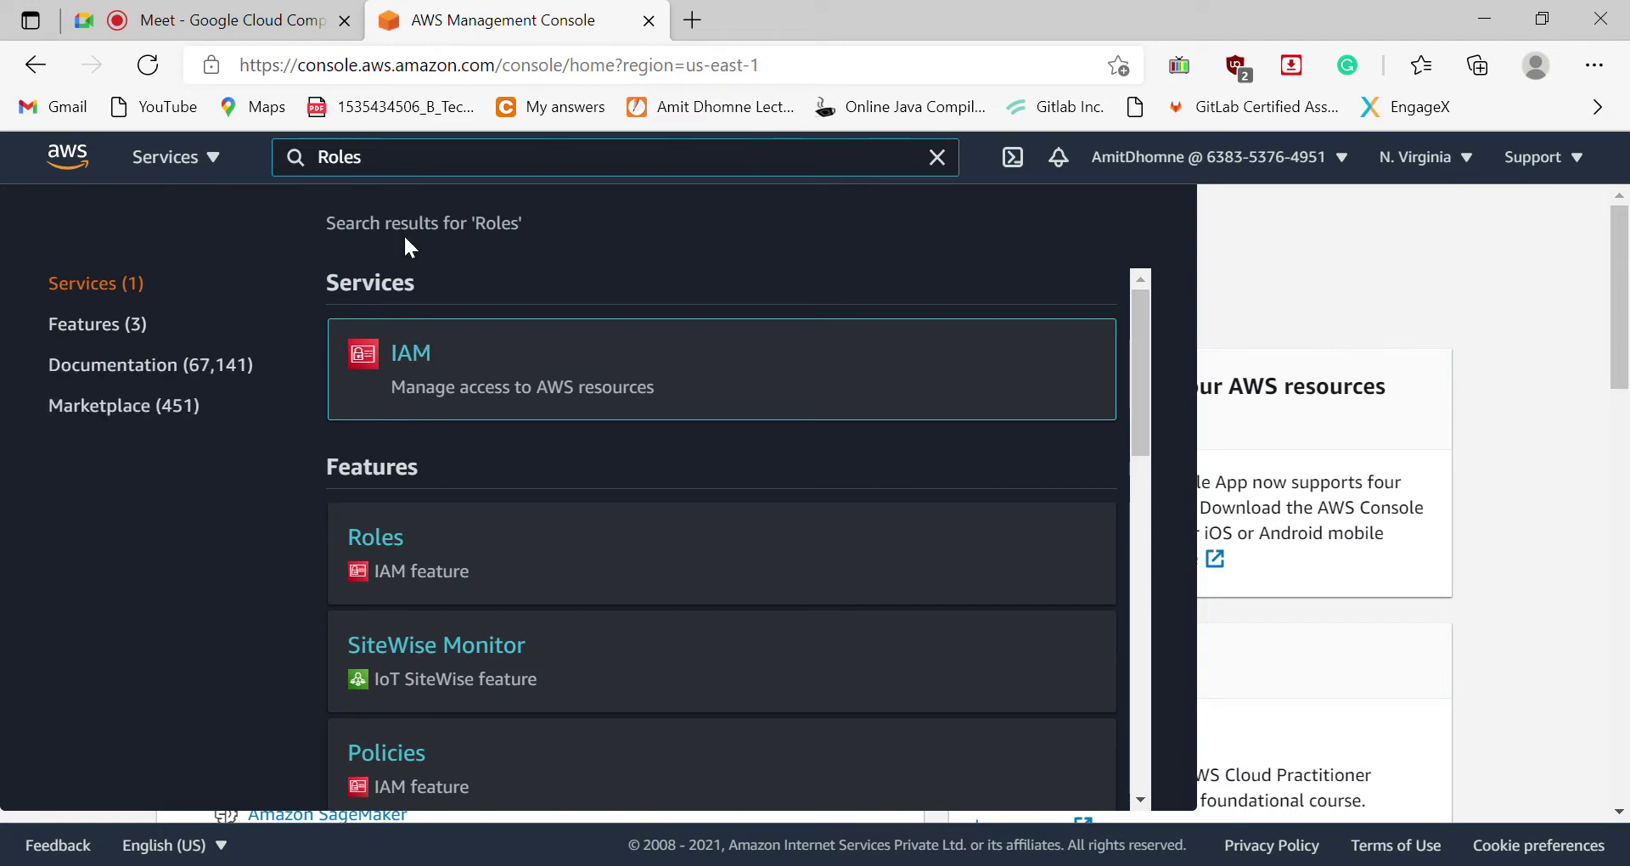
pyautogui.press('BackSpace')
pyautogui.press('BackSpace')
pyautogui.press('BackSpace')
pyautogui.press('BackSpace')
pyautogui.press('BackSpace')
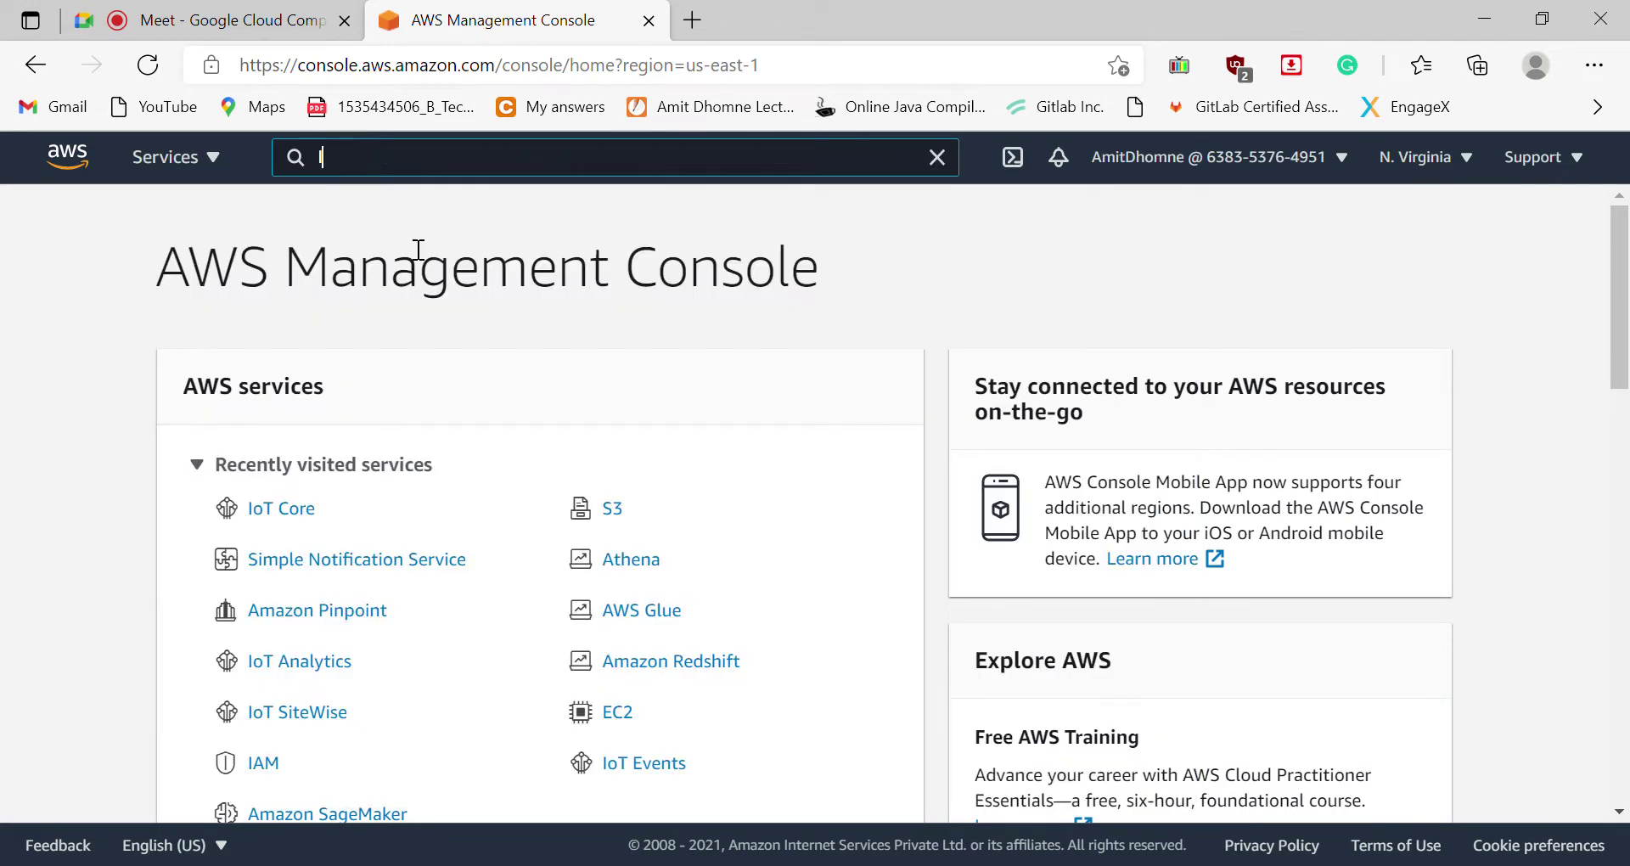
pyautogui.write('IAM')
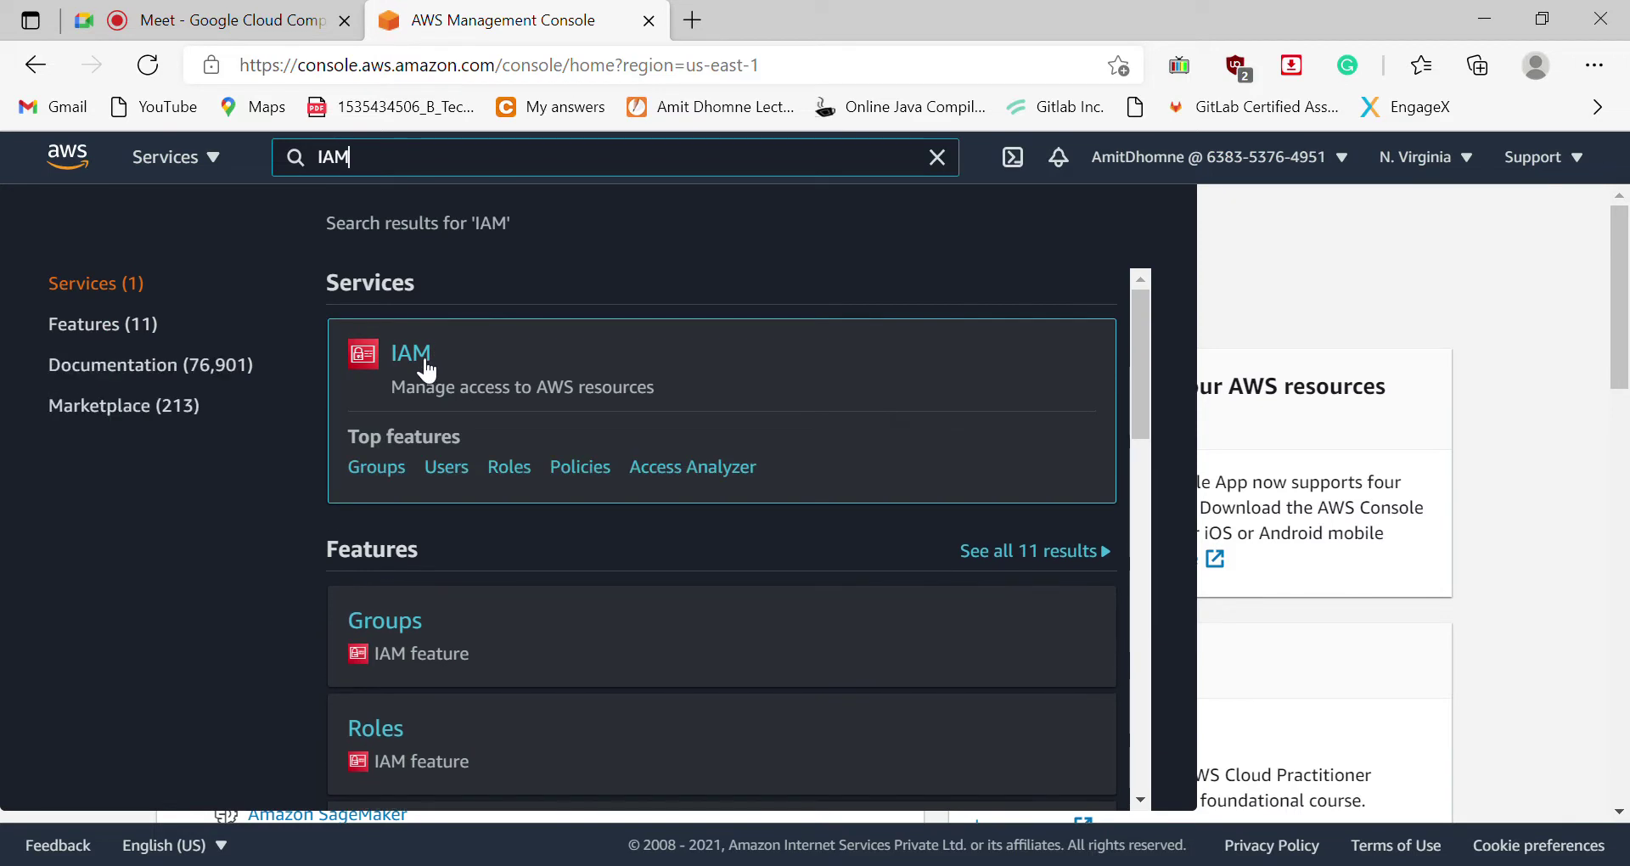
pyautogui.click(427, 371)
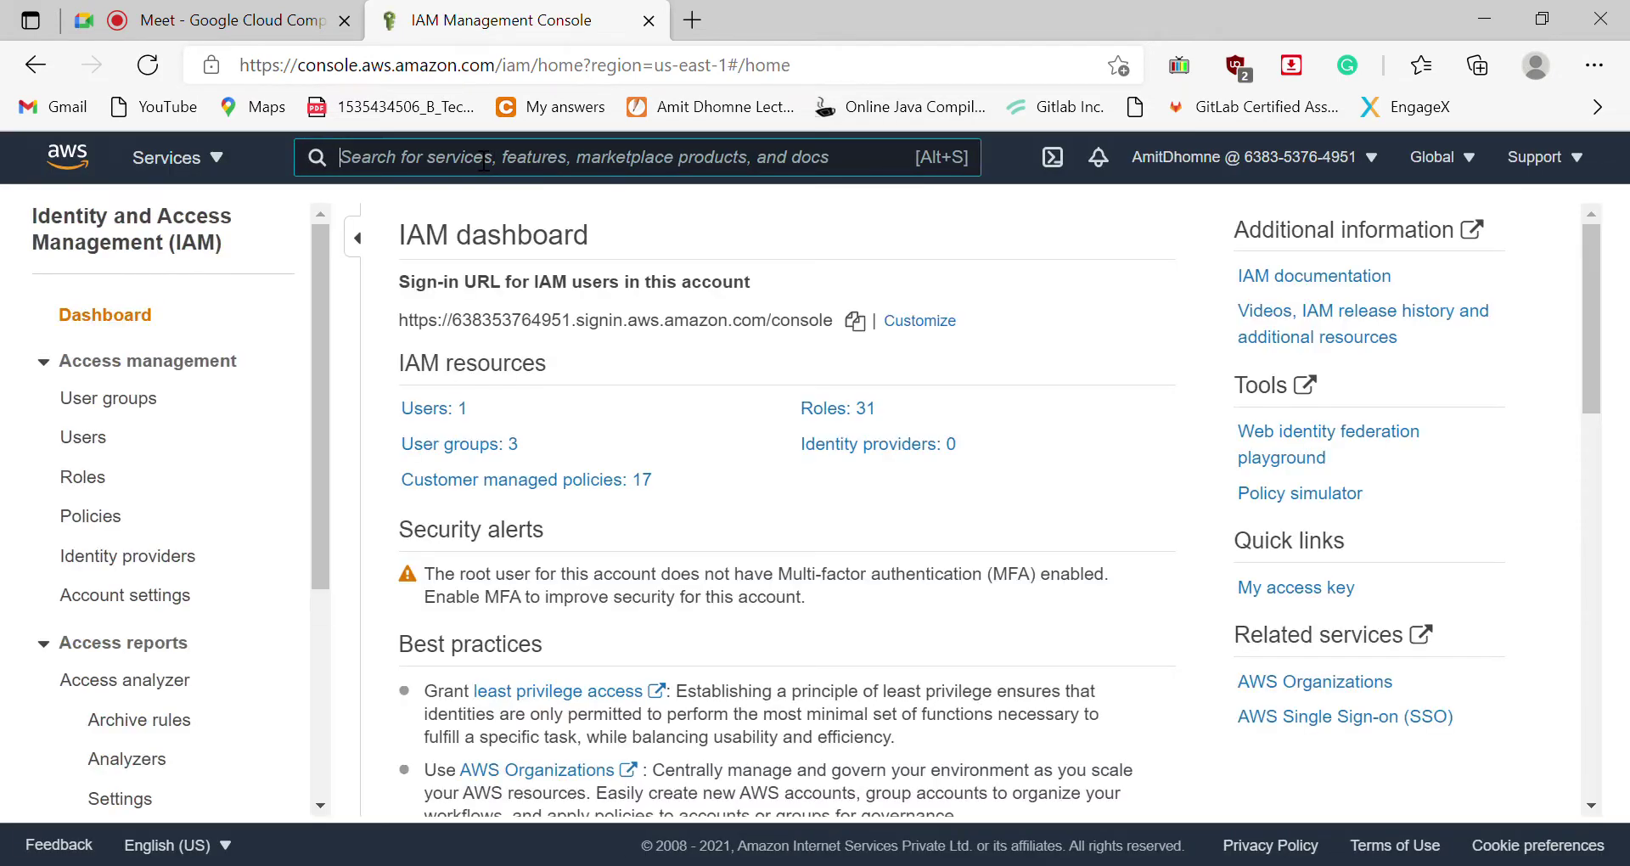
pyautogui.click(86, 492)
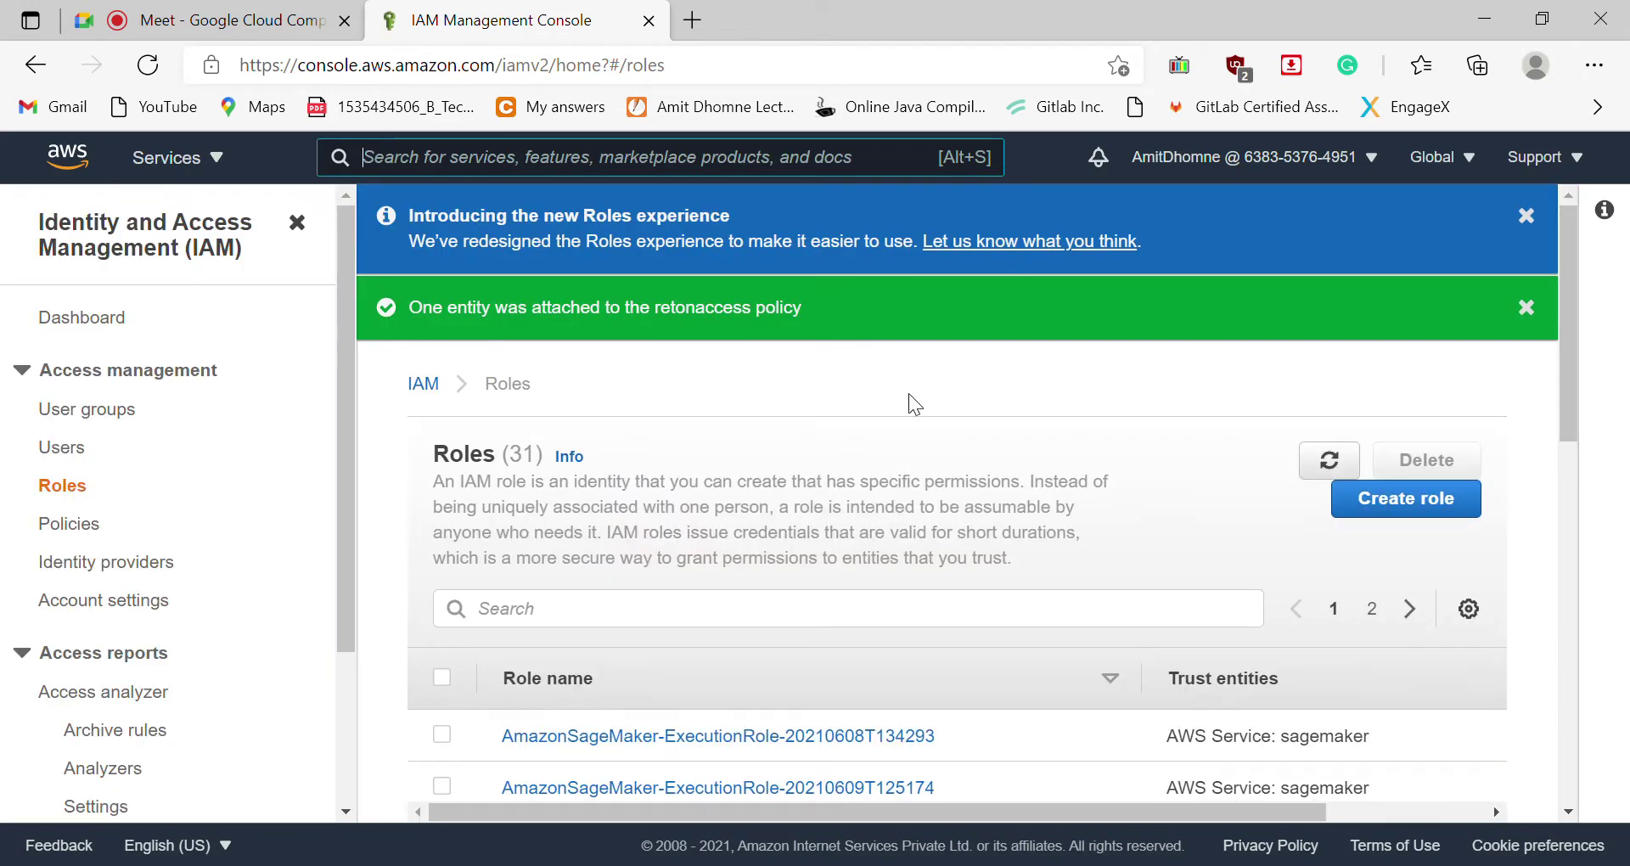
# Step: Look over the list of all AWS services and return to the console home page
pyautogui.moveTo(1566, 416); pyautogui.dragTo(1523, 129)
pyautogui.click(218, 159)
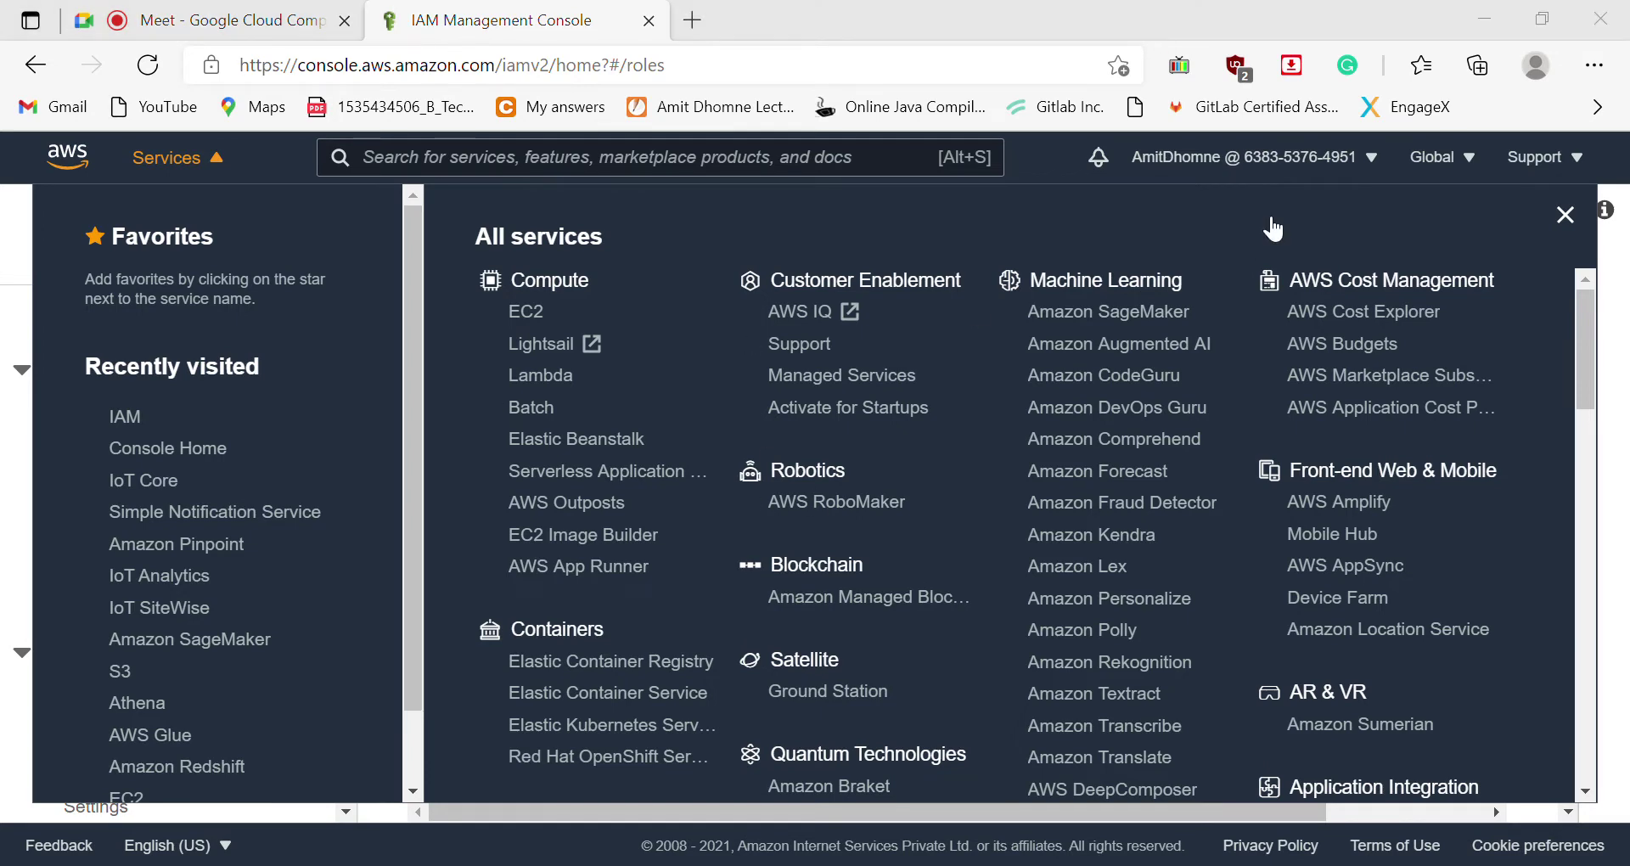
pyautogui.click(6, 235)
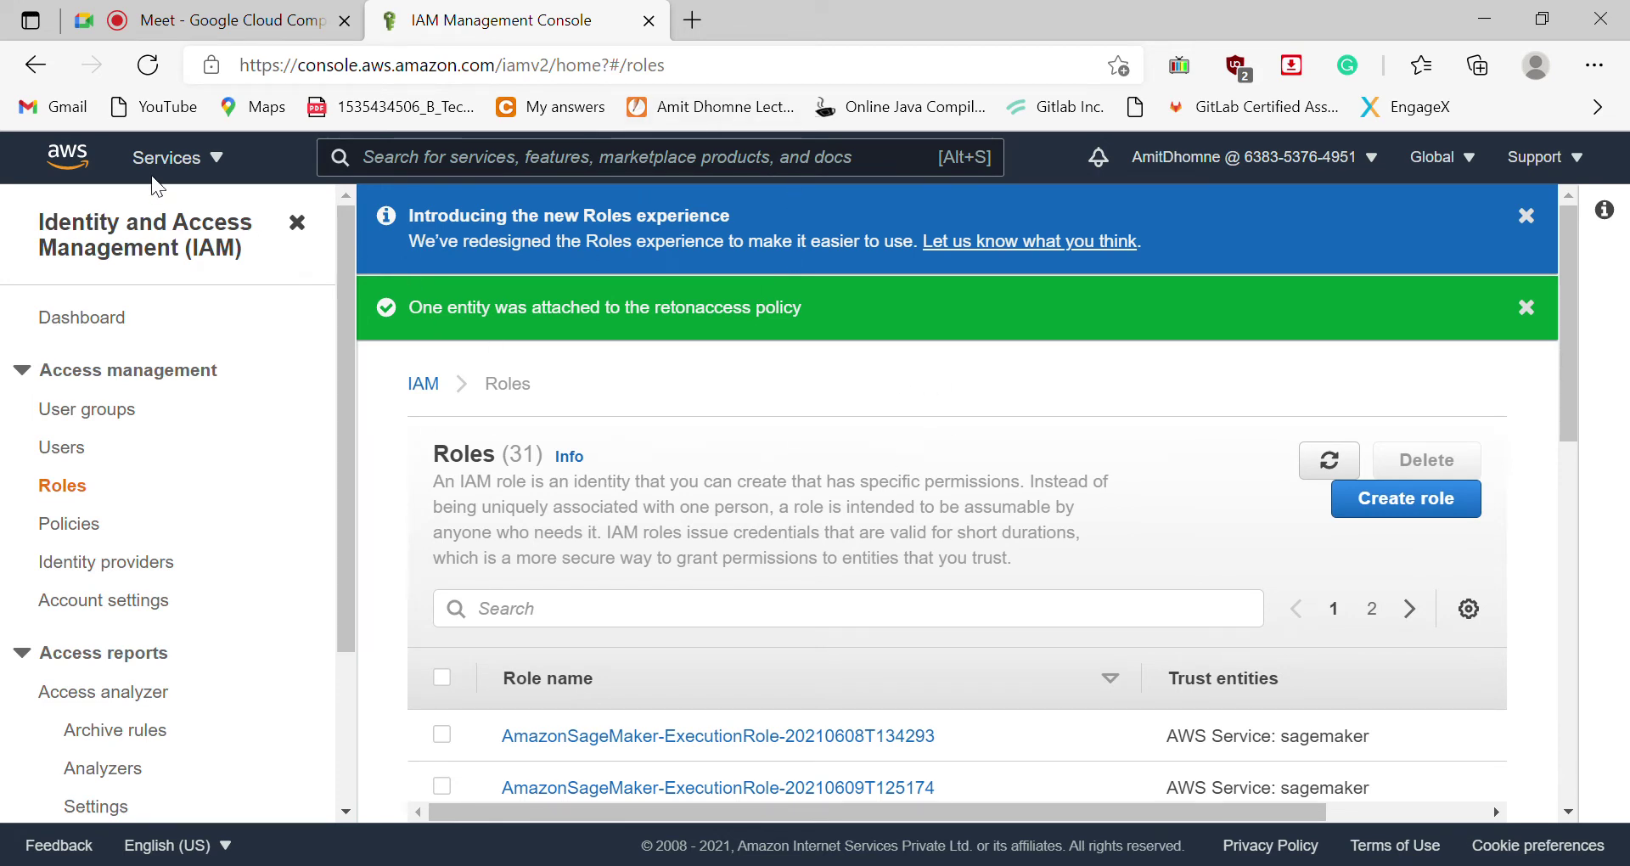
pyautogui.click(75, 158)
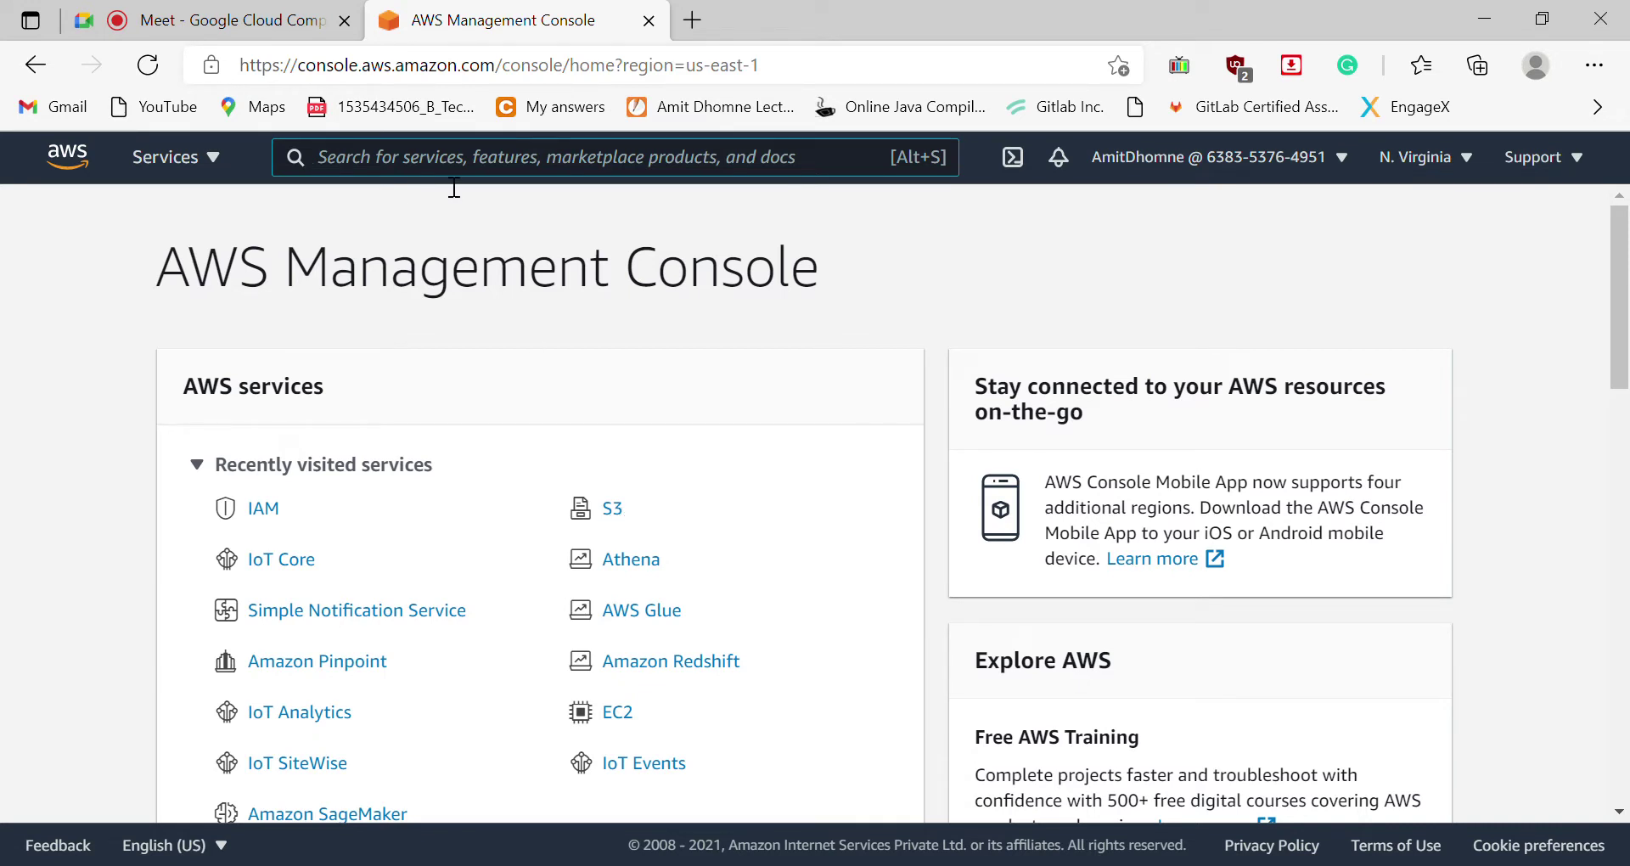
# Step: Reopen the Roles list in IAM and start creating a new role
pyautogui.click(280, 528)
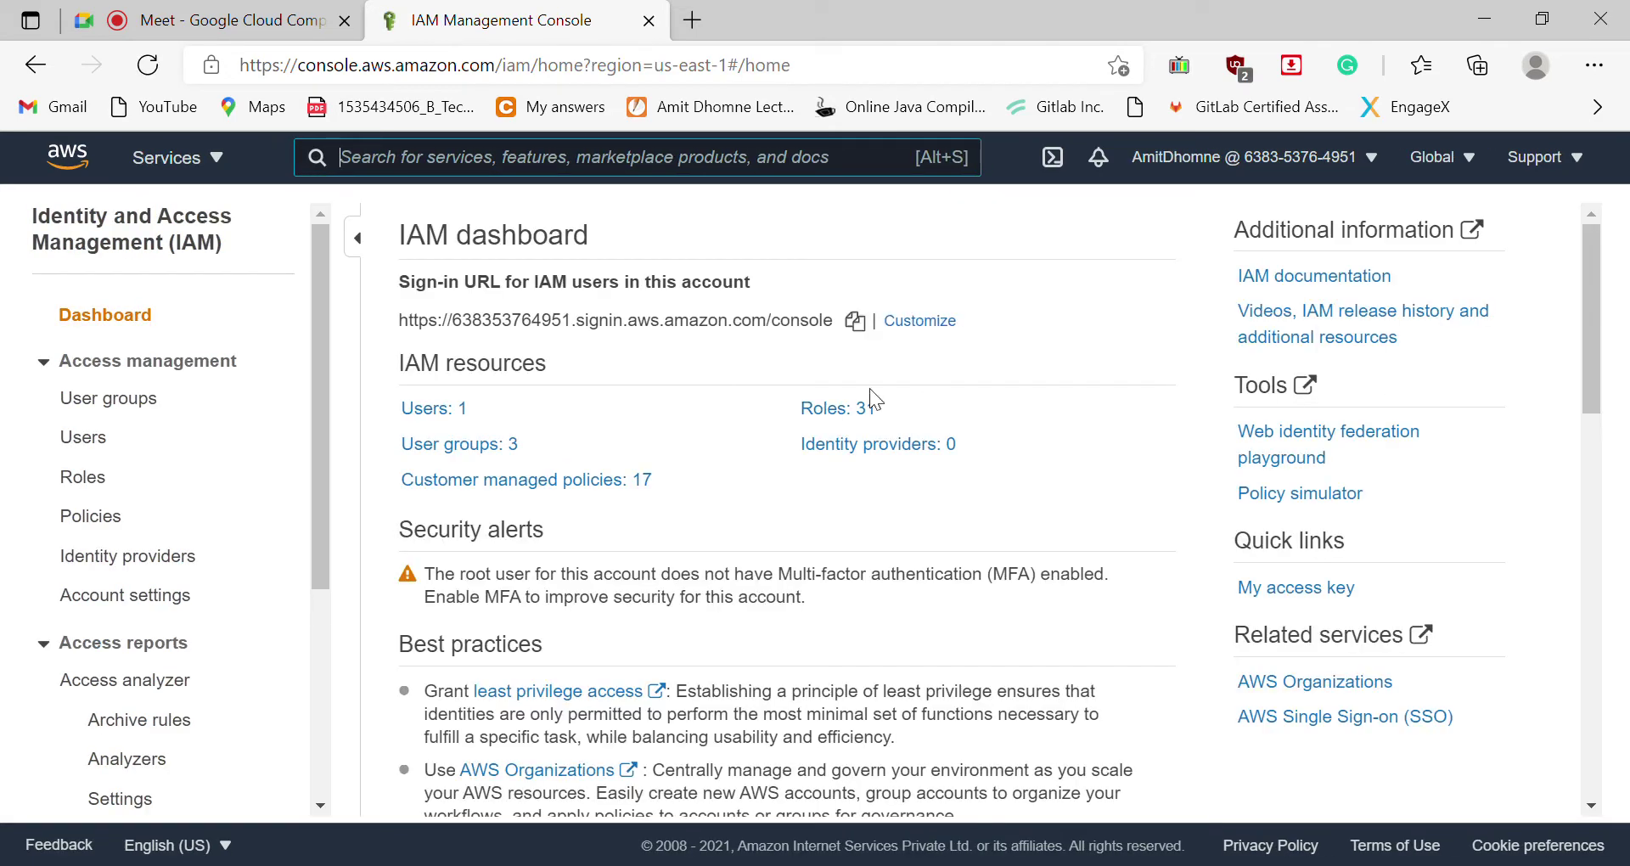
pyautogui.moveTo(822, 408); pyautogui.dragTo(850, 815)
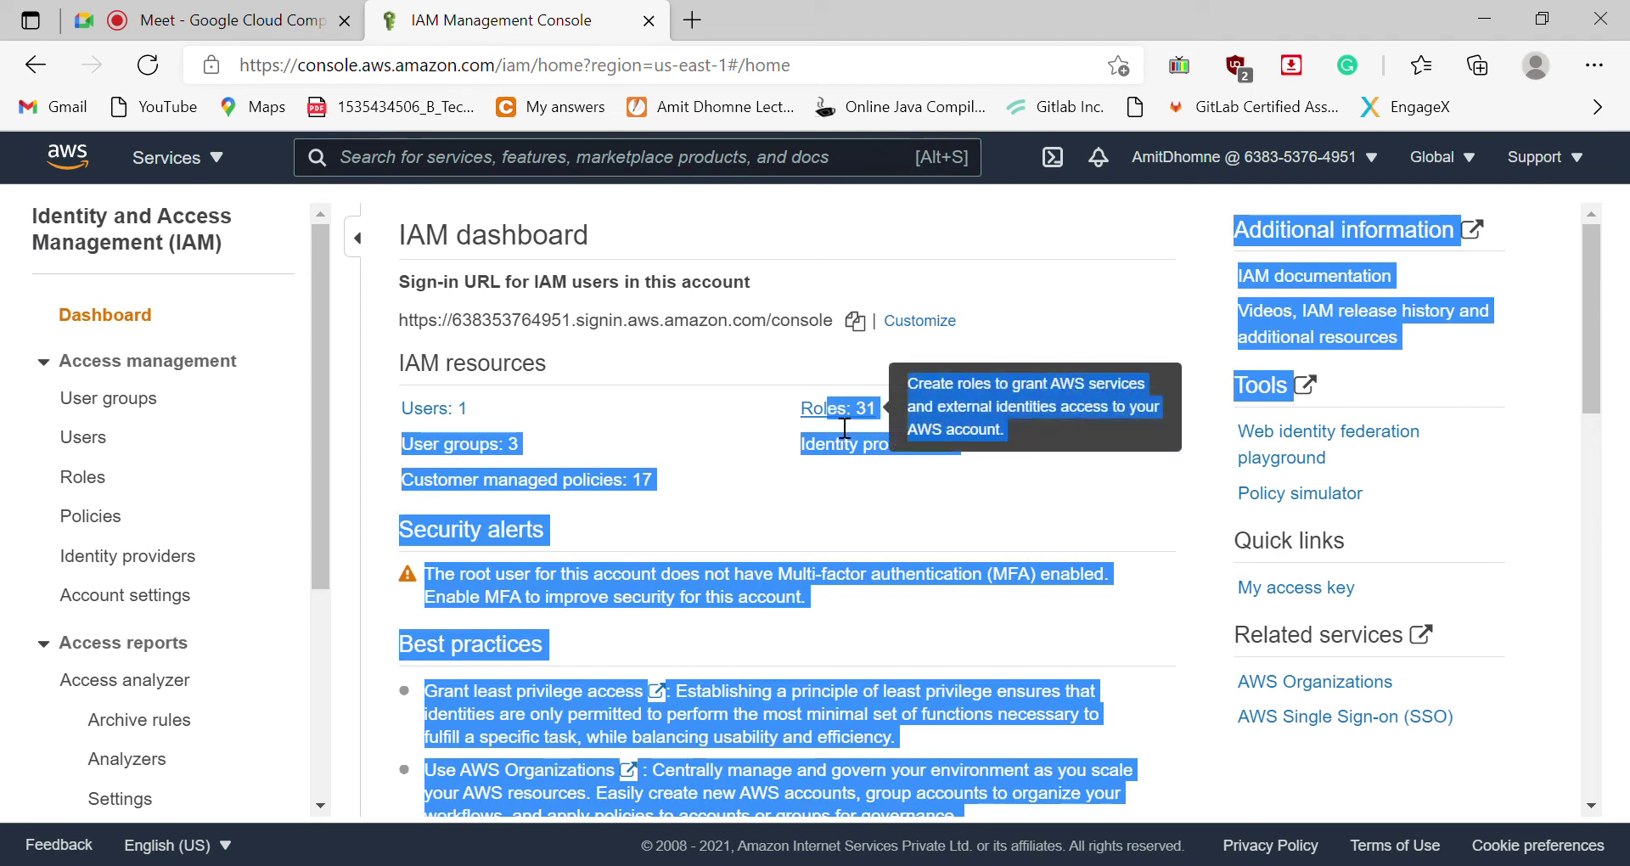
pyautogui.click(100, 491)
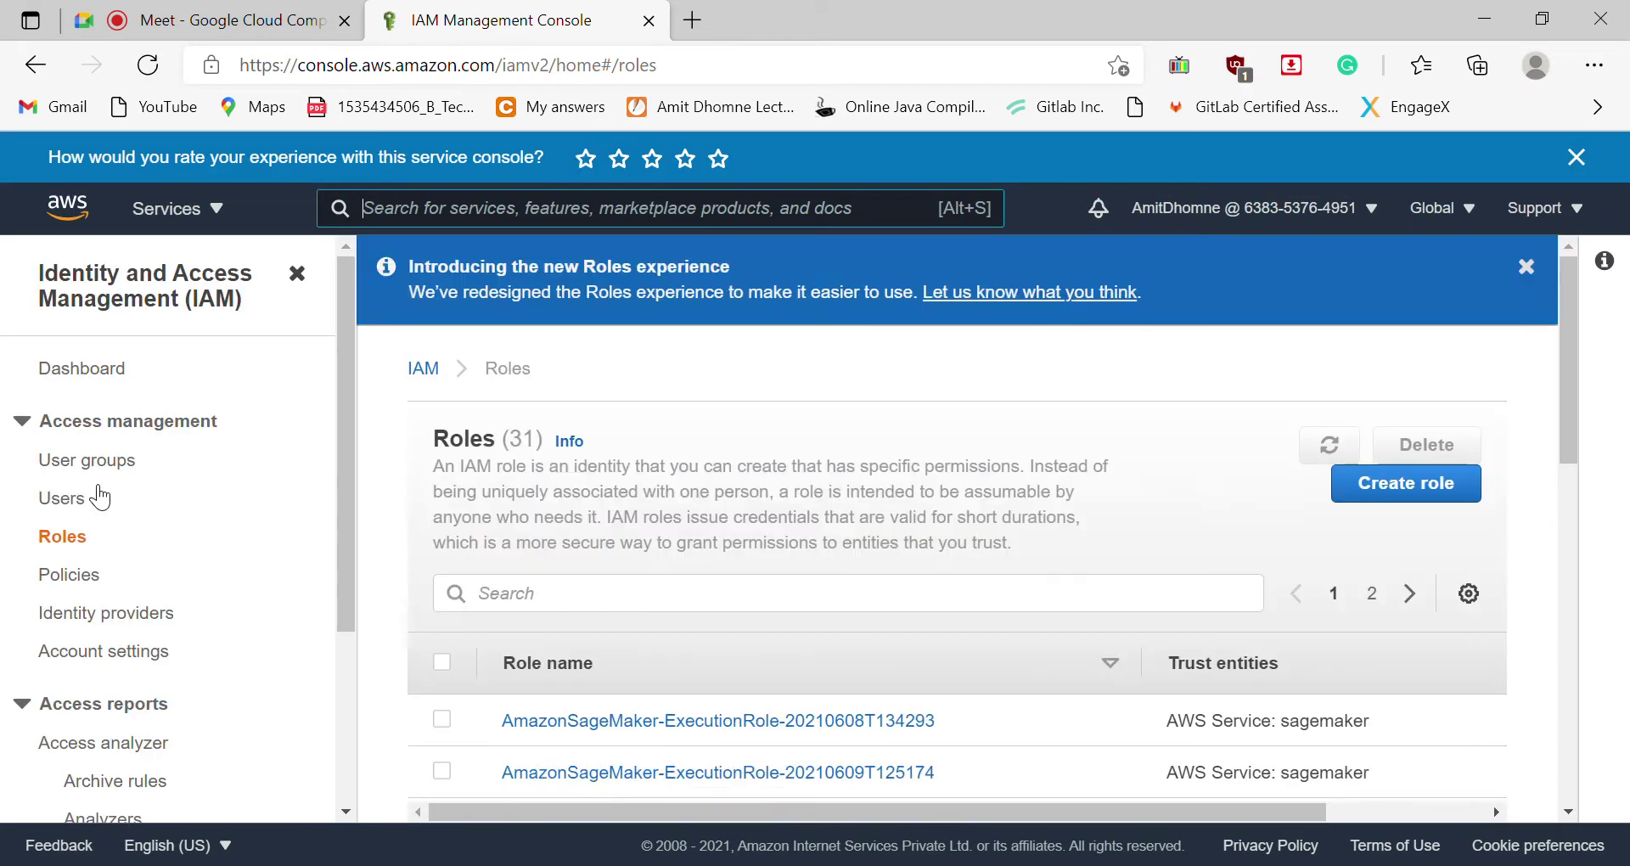
pyautogui.click(1430, 500)
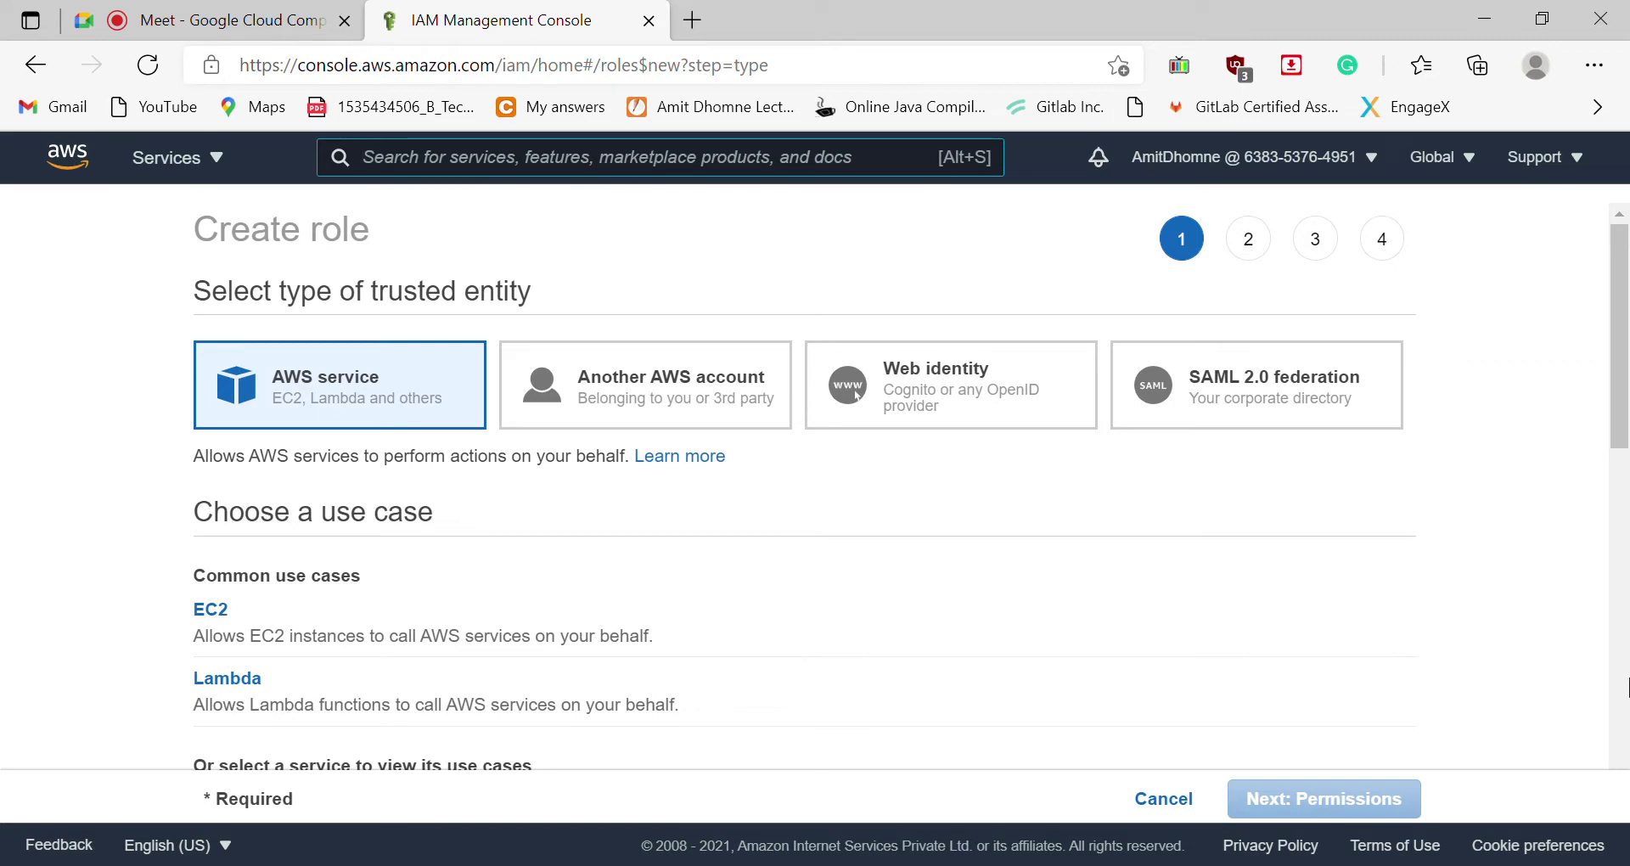
# Step: Select S3 as the AWS service whose use cases apply to the new role
pyautogui.scroll(-5, 1617, 654)
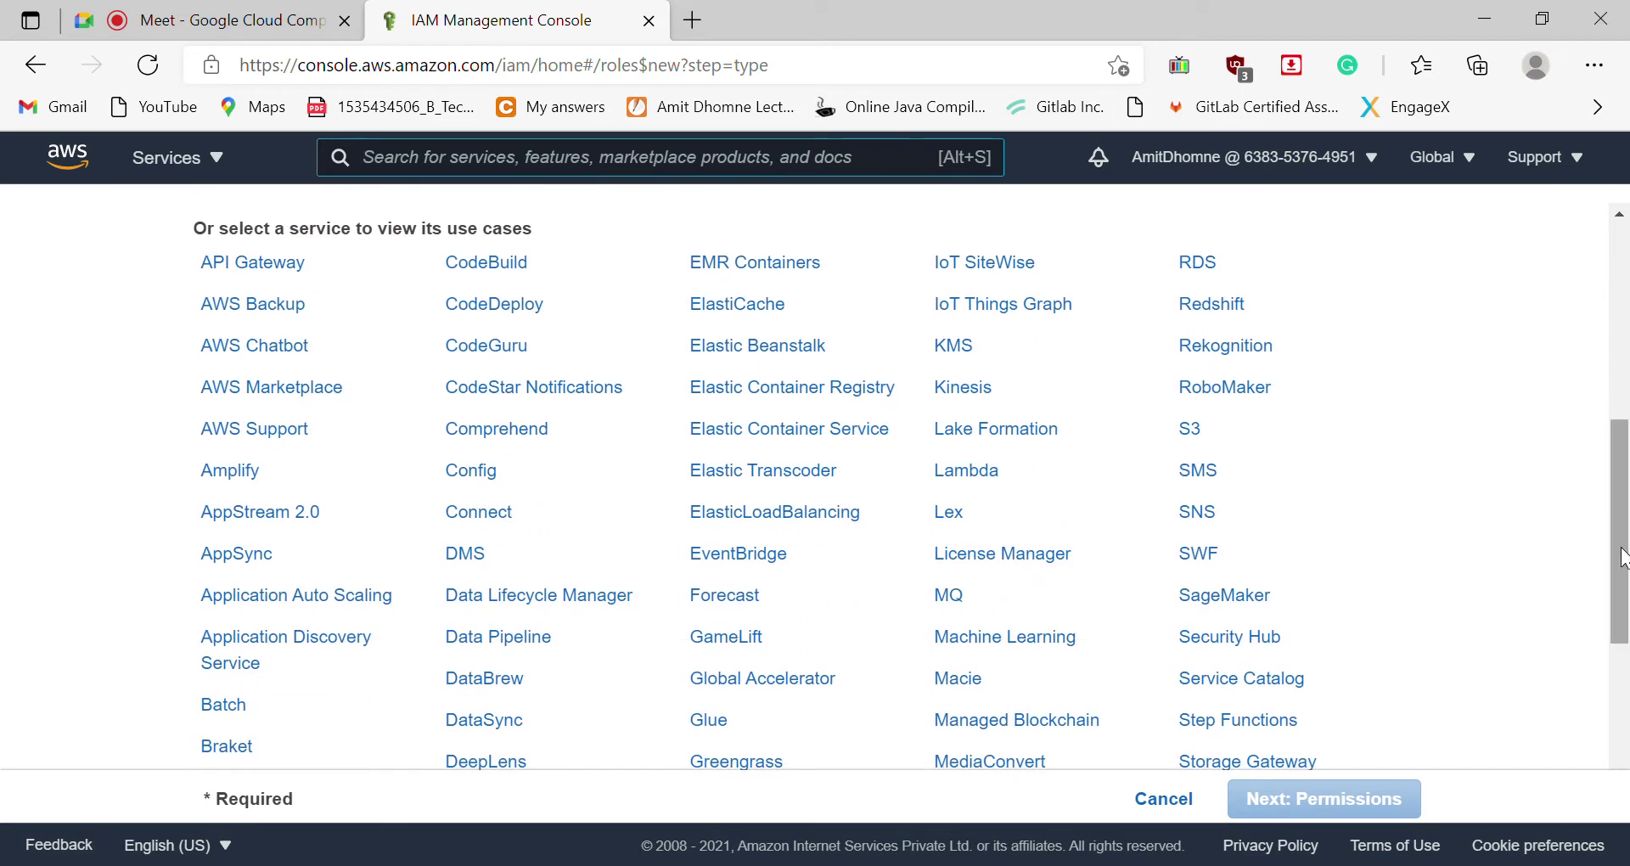
pyautogui.moveTo(1622, 556); pyautogui.dragTo(1561, 318)
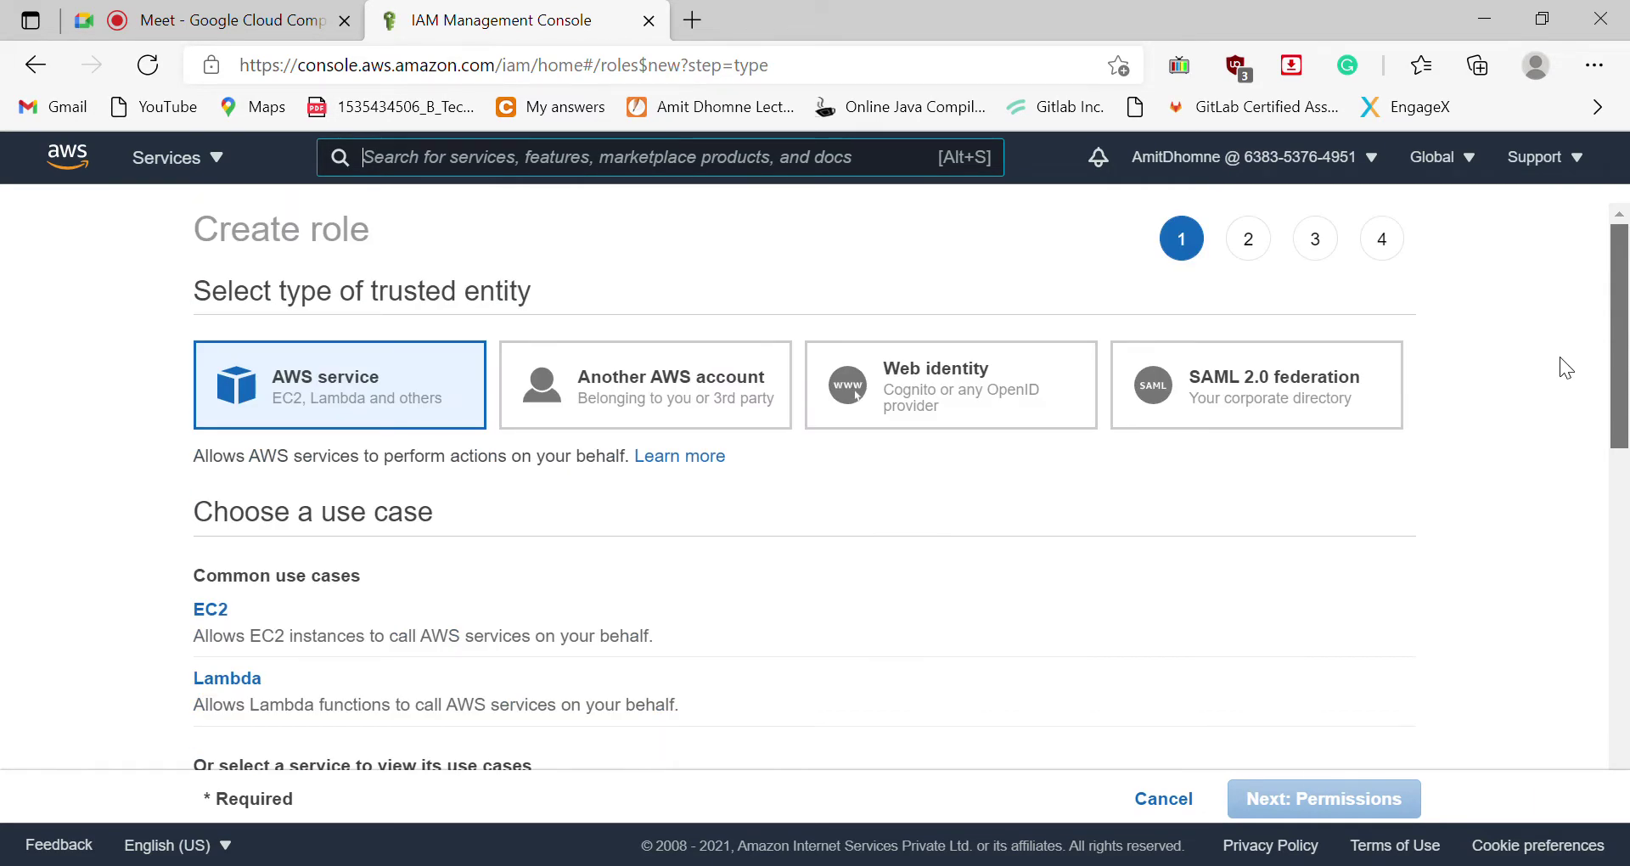
pyautogui.moveTo(1624, 387); pyautogui.dragTo(1629, 562)
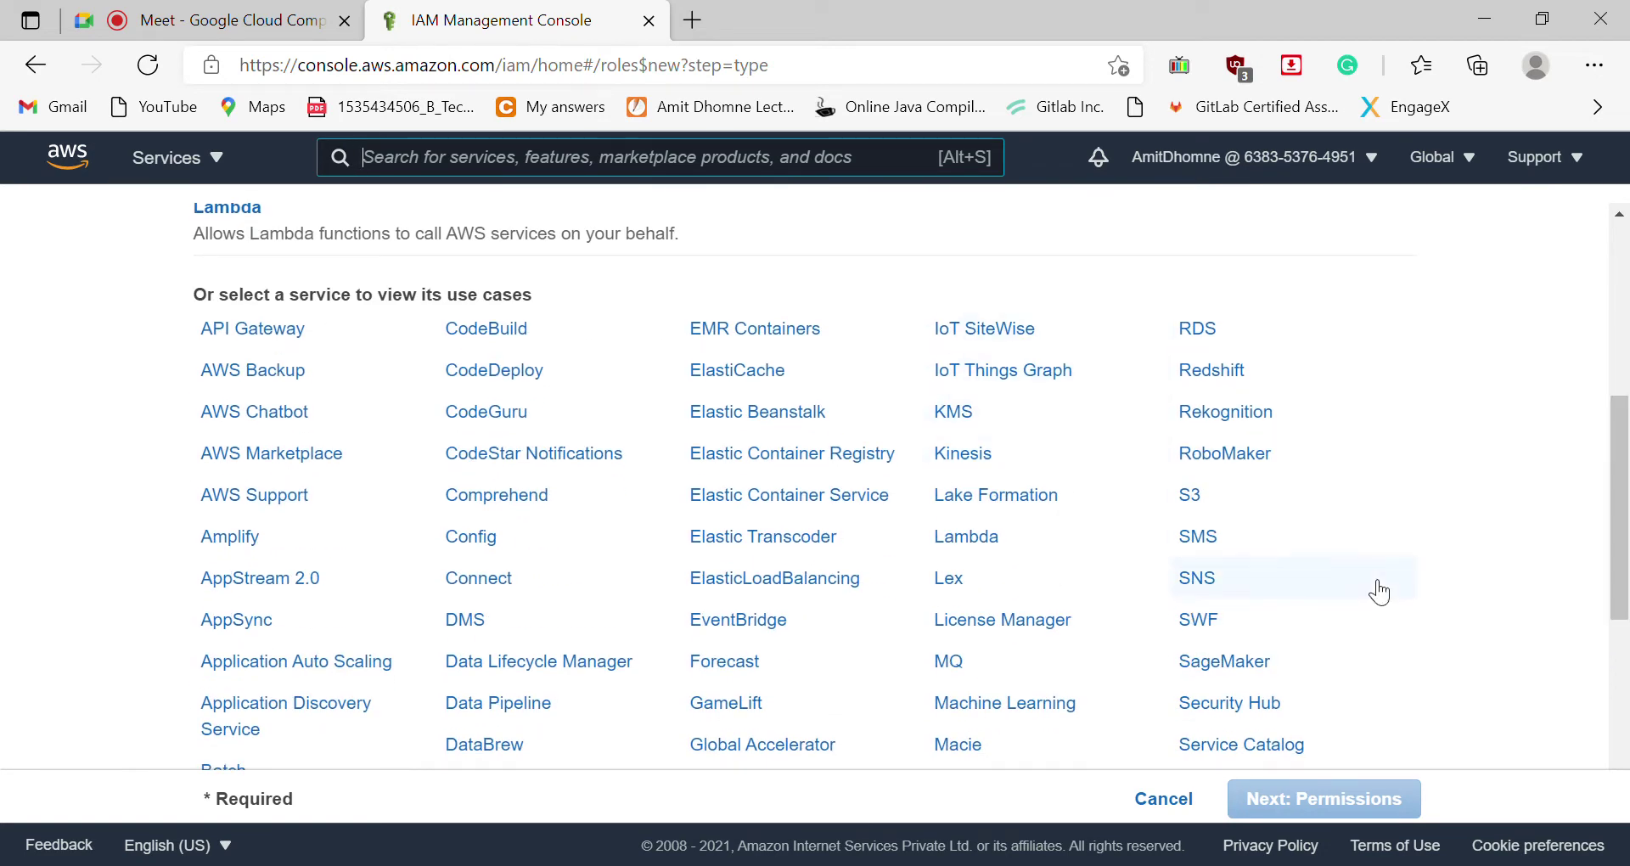
pyautogui.click(1197, 507)
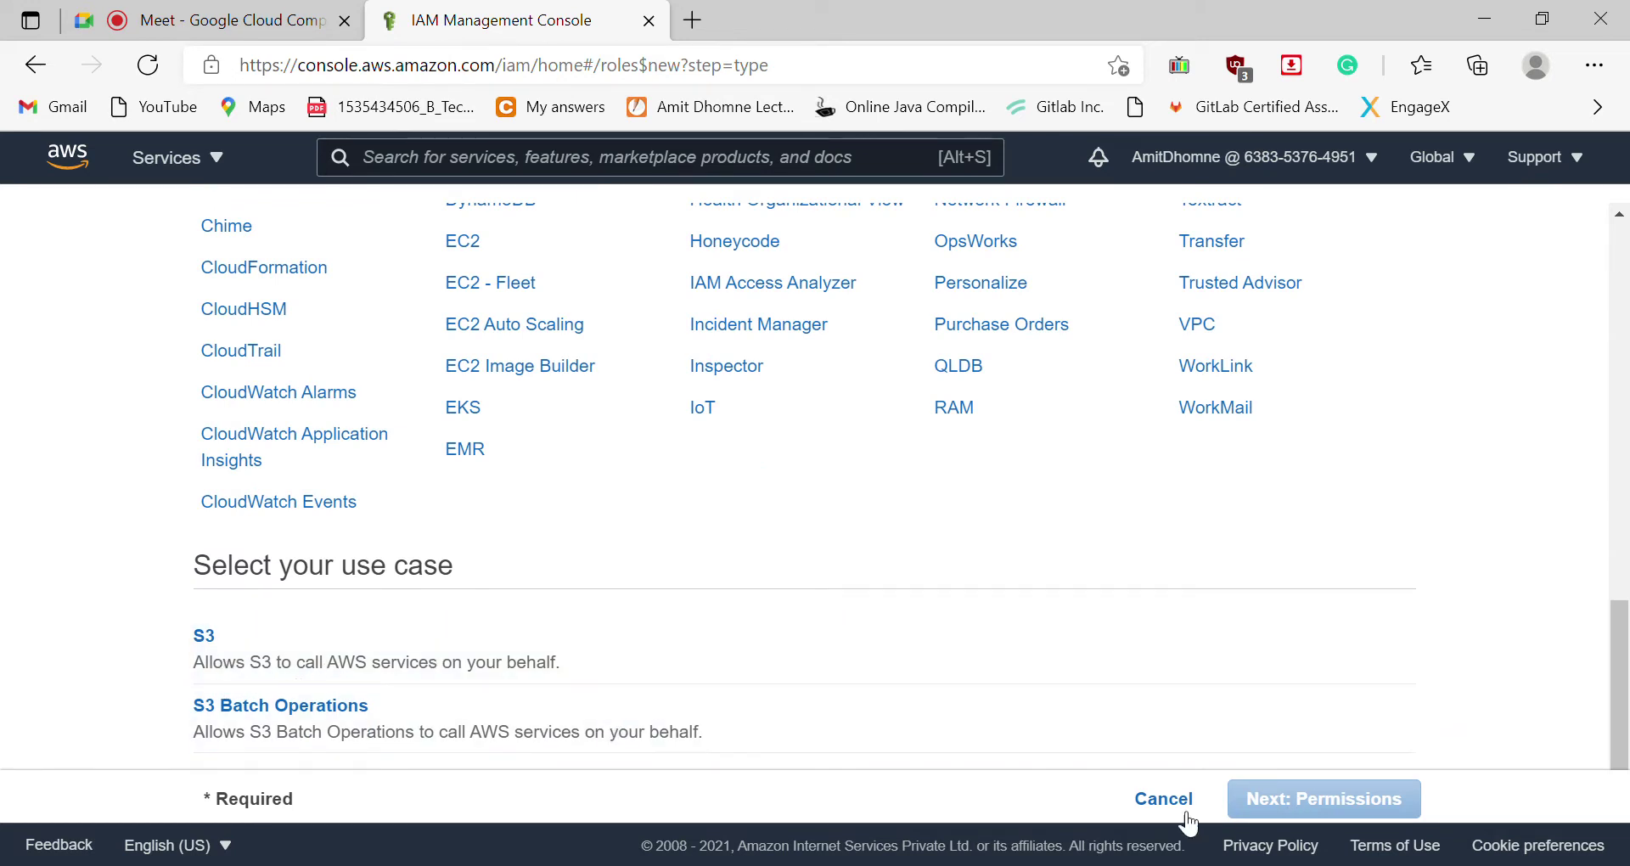
# Step: Choose the S3 use case that allows S3 to call AWS services, and continue to the permissions
pyautogui.moveTo(1618, 671); pyautogui.dragTo(1627, 253)
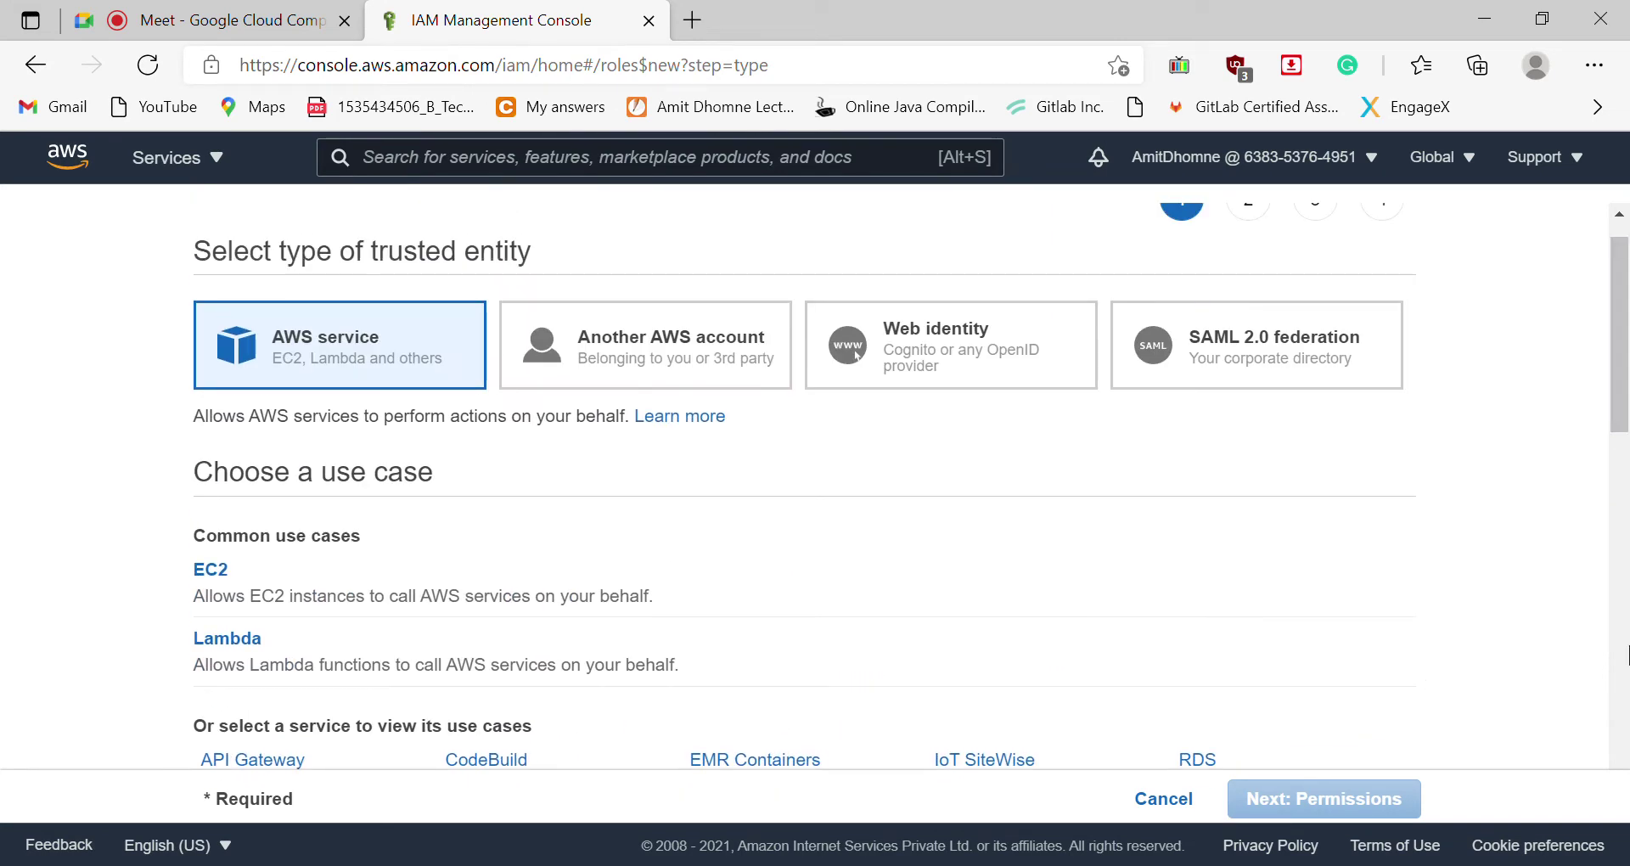
pyautogui.scroll(-5, 1628, 592)
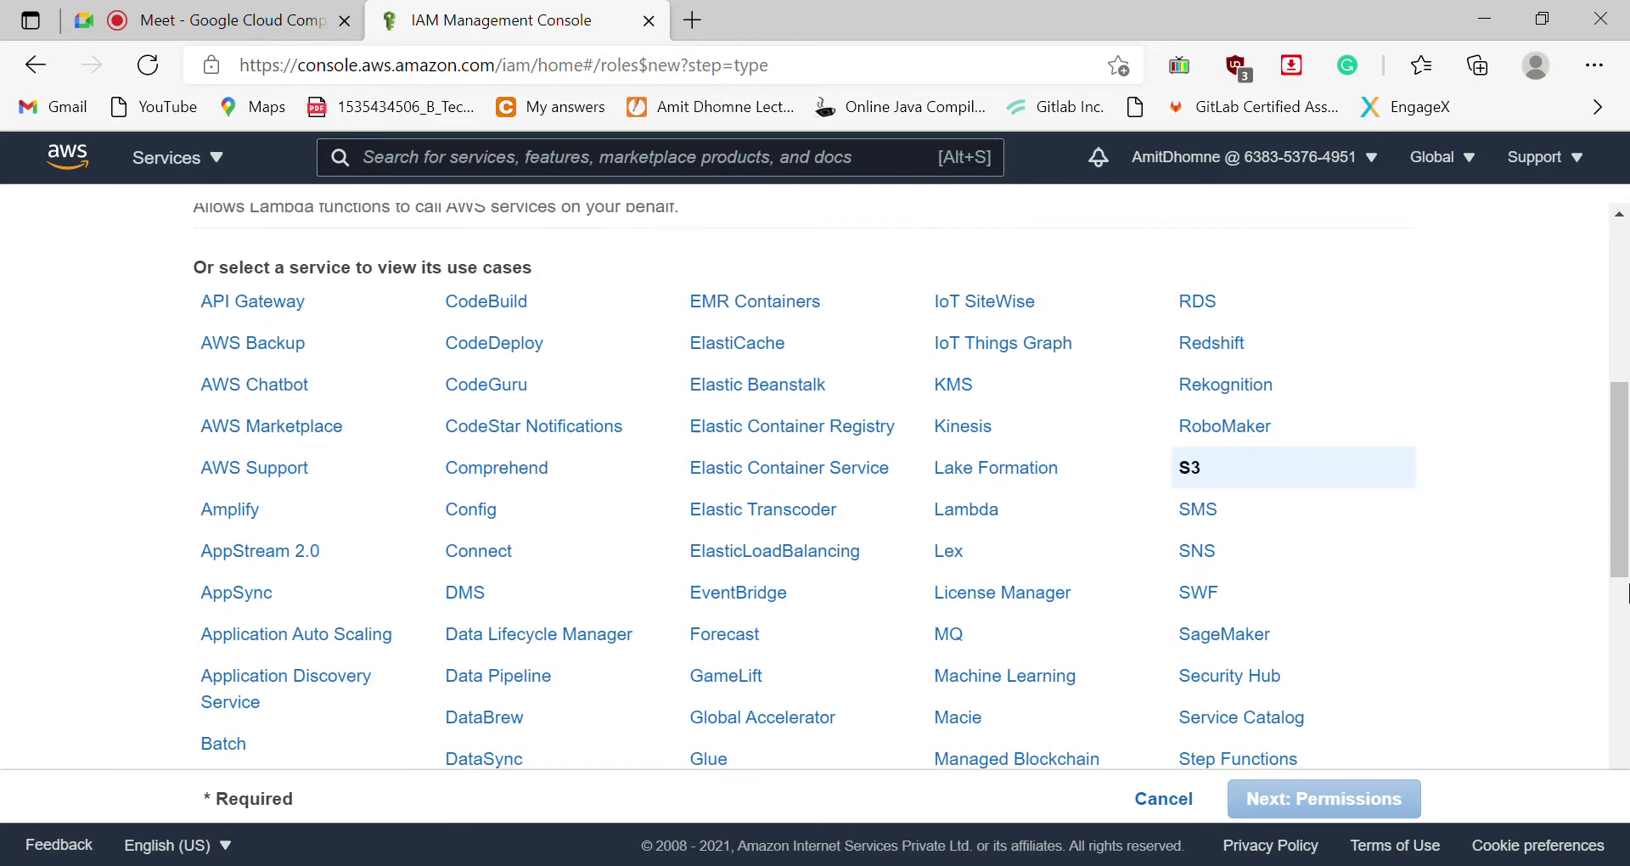
pyautogui.scroll(-1, 1628, 592)
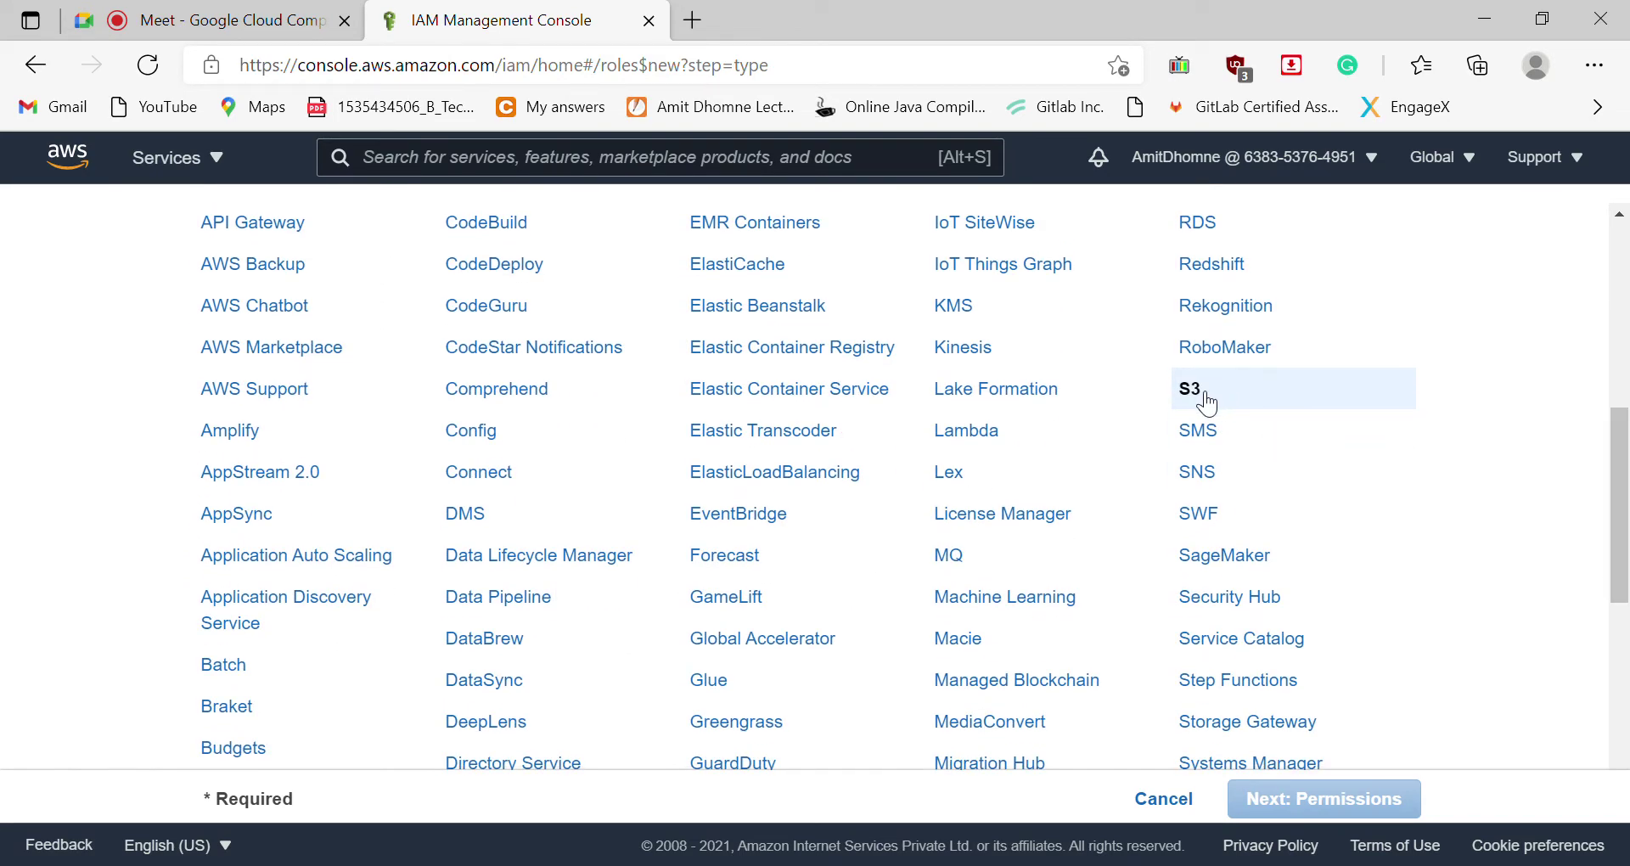
pyautogui.scroll(-7, 1628, 666)
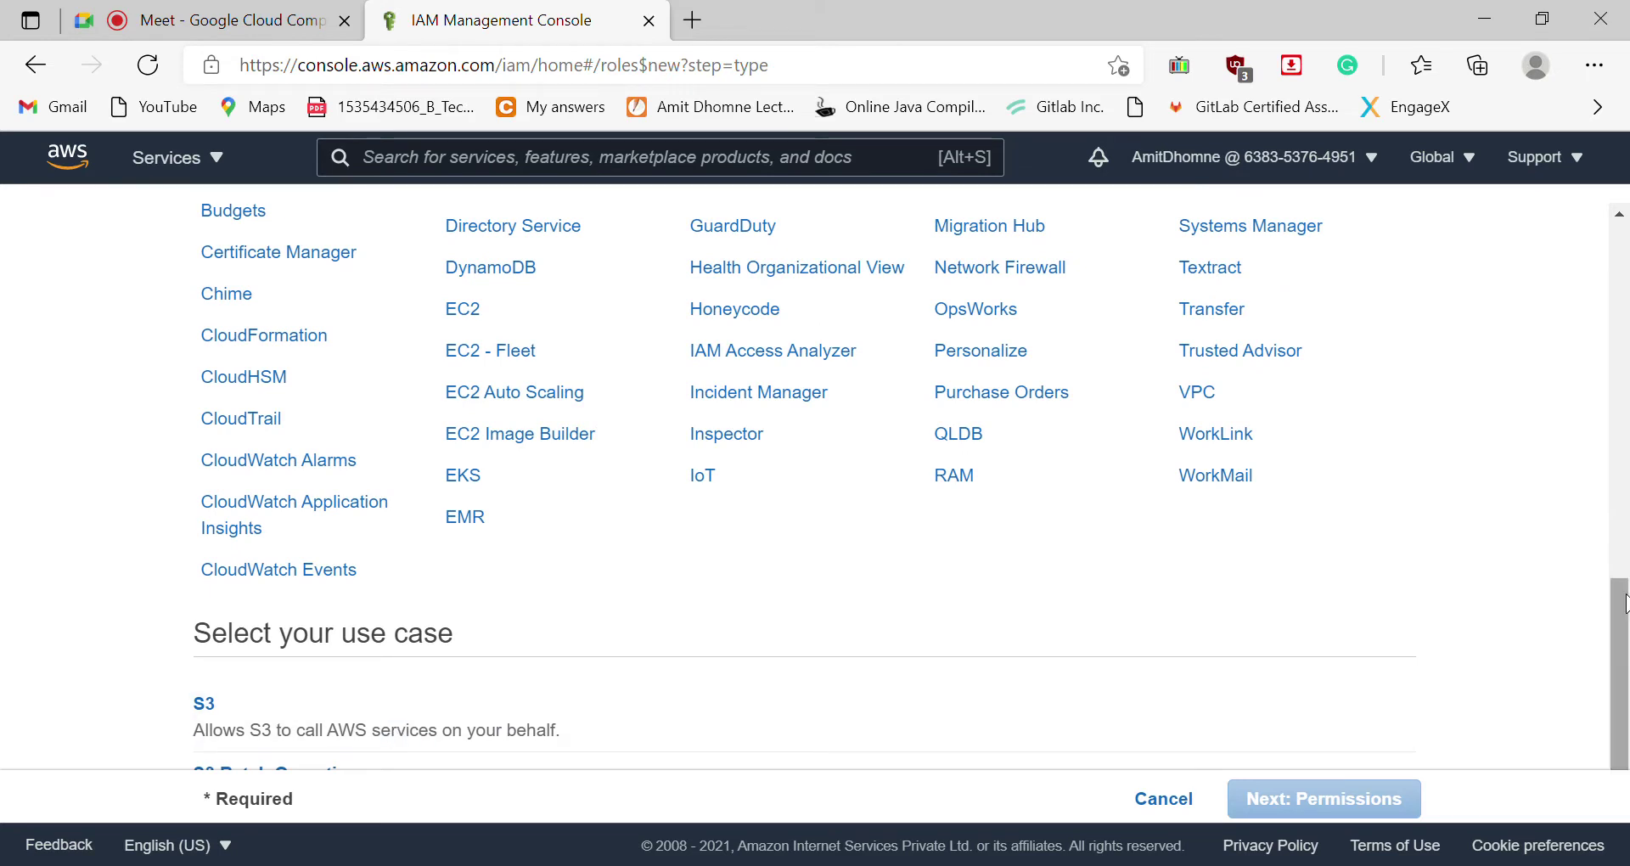
pyautogui.scroll(-1, 1617, 671)
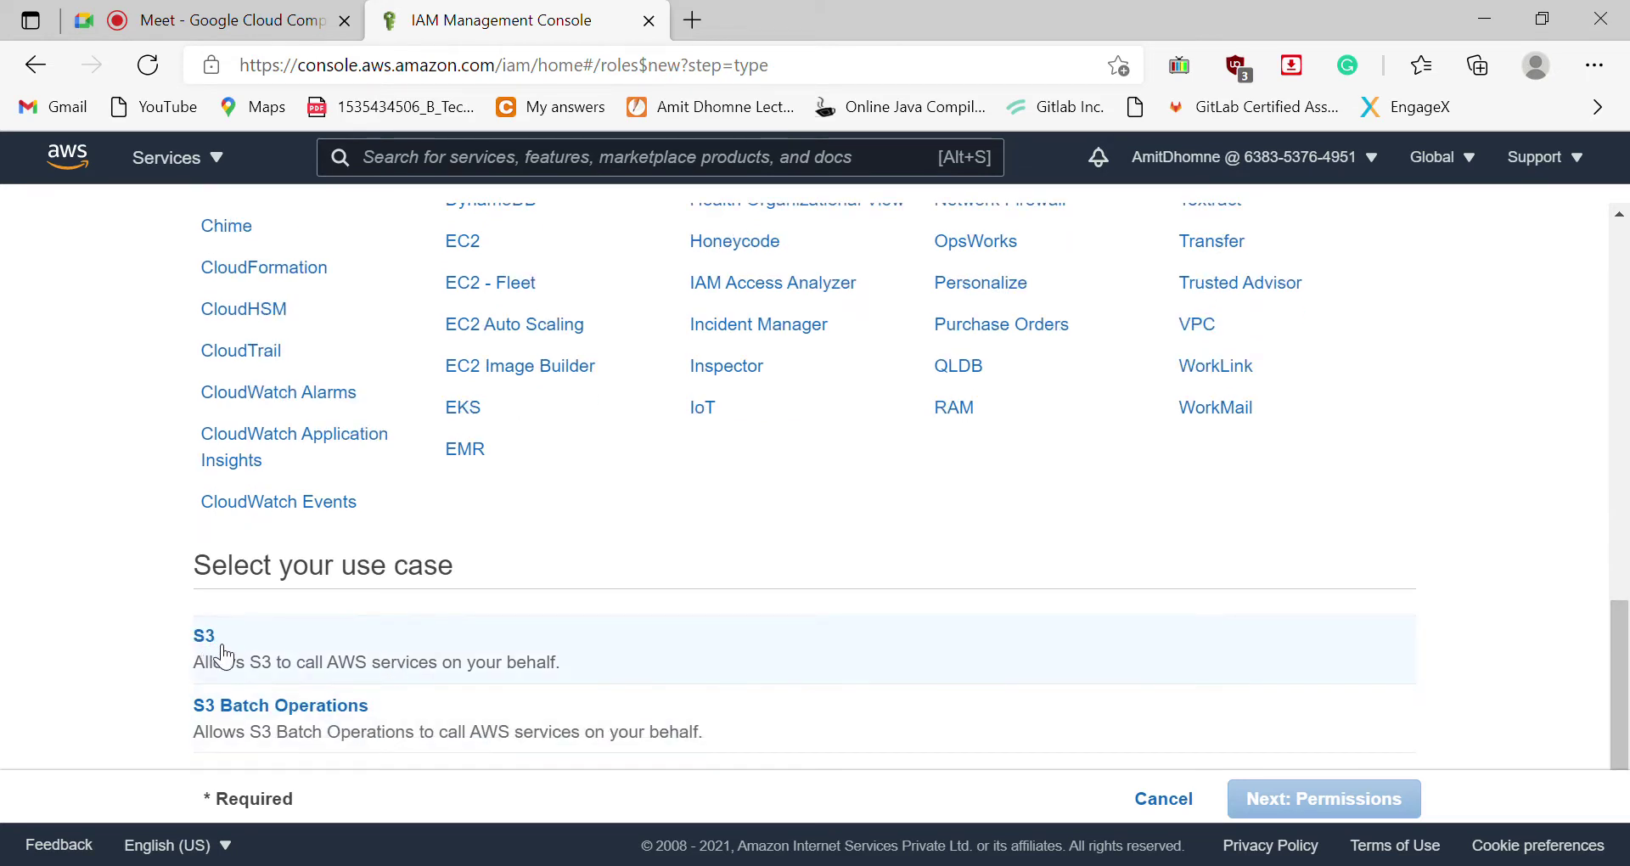
pyautogui.click(244, 661)
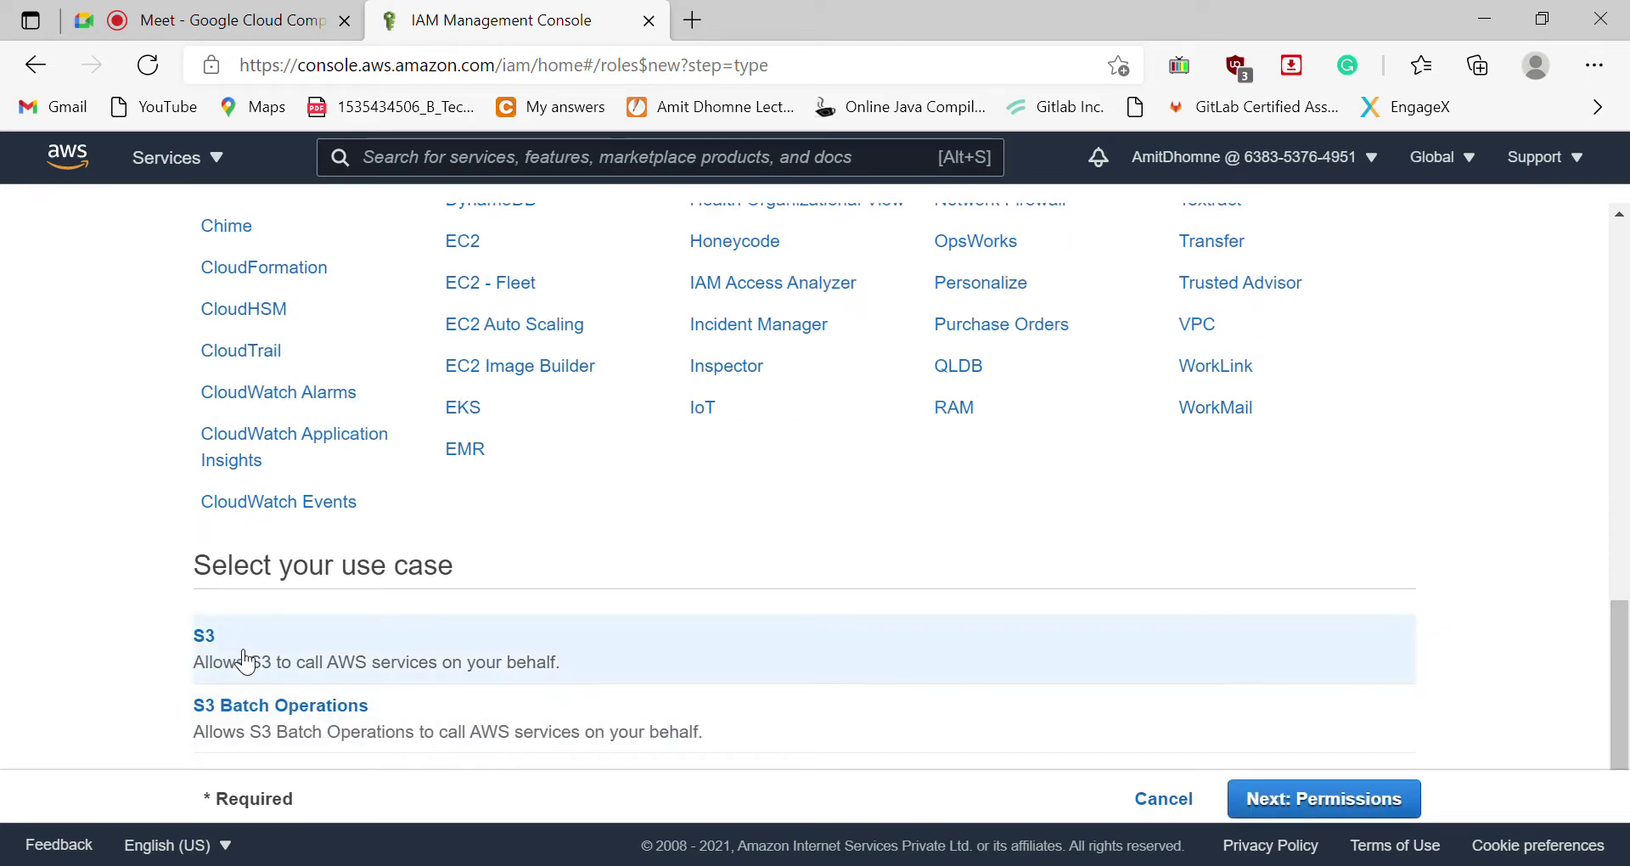
pyautogui.click(1369, 799)
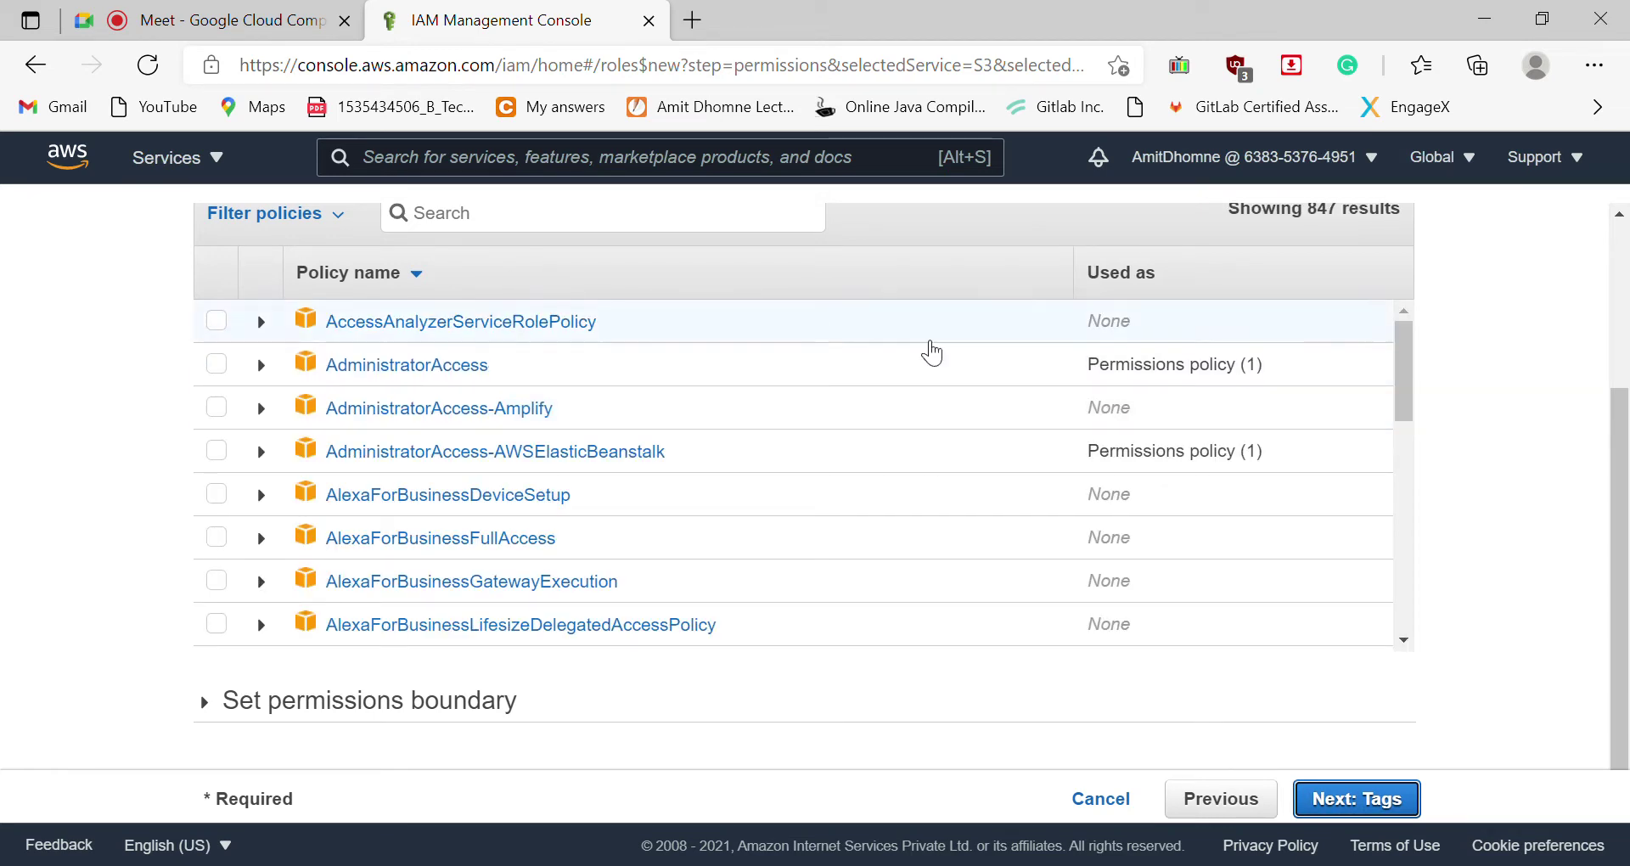
# Step: Browse the available permission policies and filter them by "s3"
pyautogui.scroll(-3, 1416, 626)
pyautogui.scroll(-5, 1416, 626)
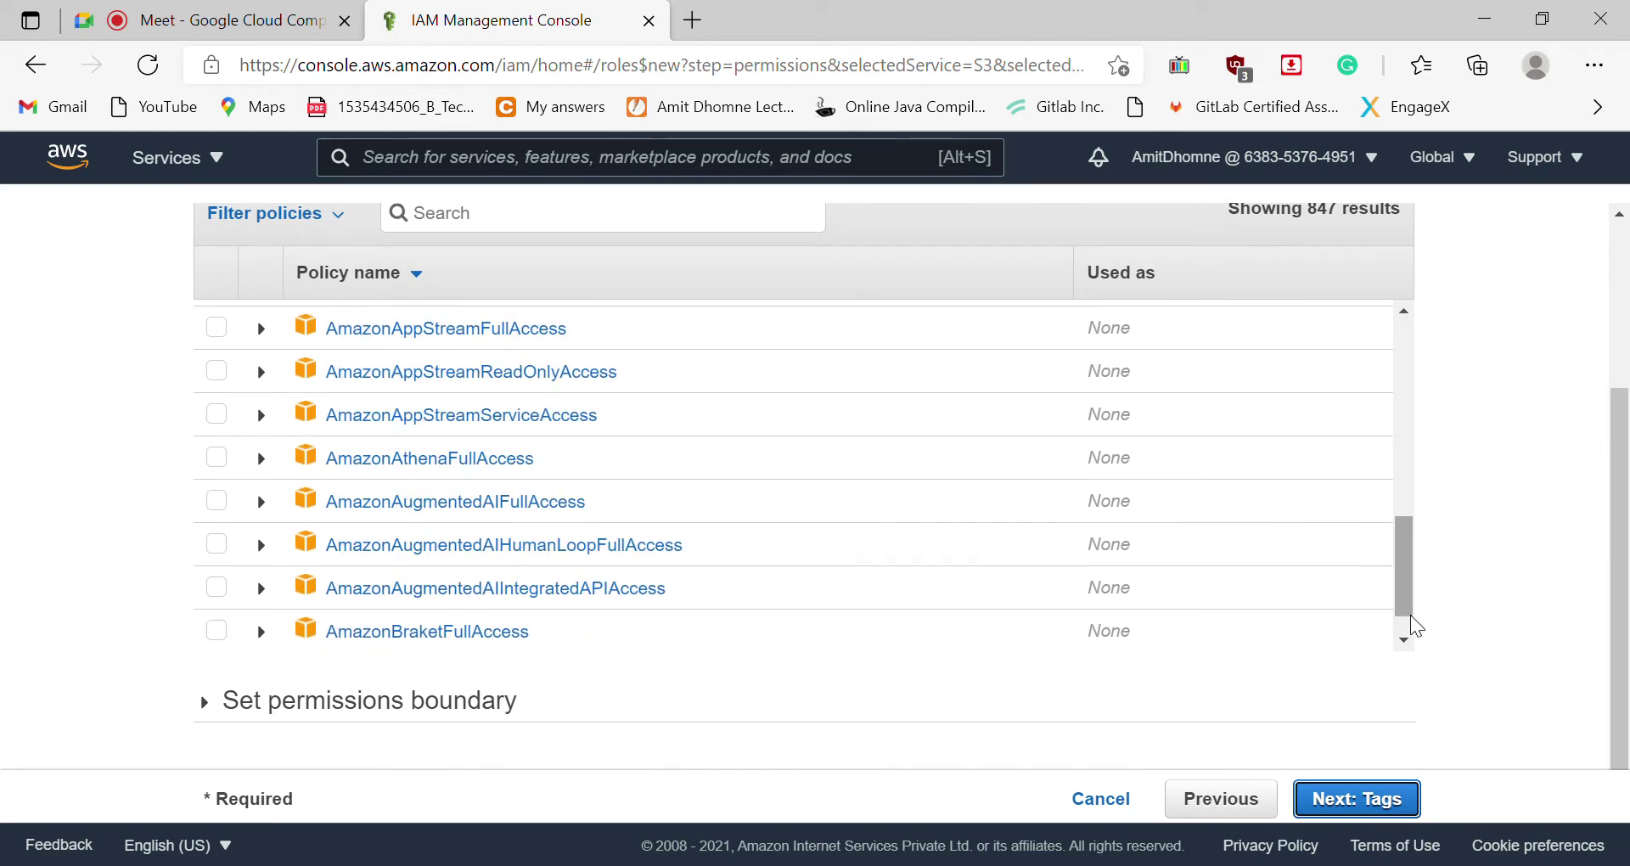
pyautogui.moveTo(1413, 626); pyautogui.dragTo(1397, 322)
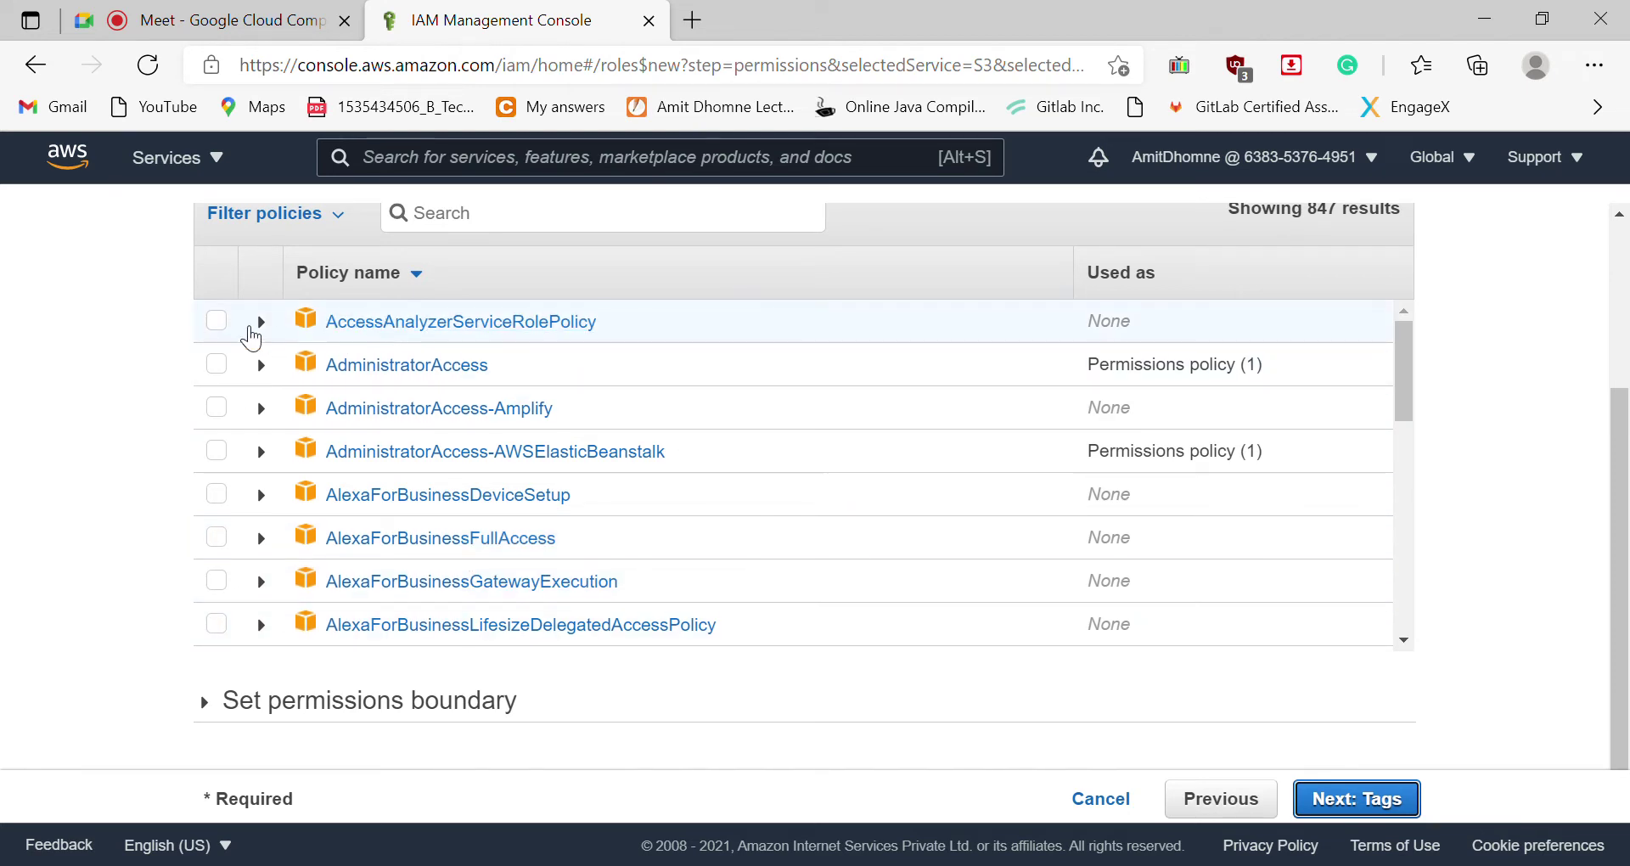
pyautogui.click(1409, 630)
pyautogui.click(1407, 630)
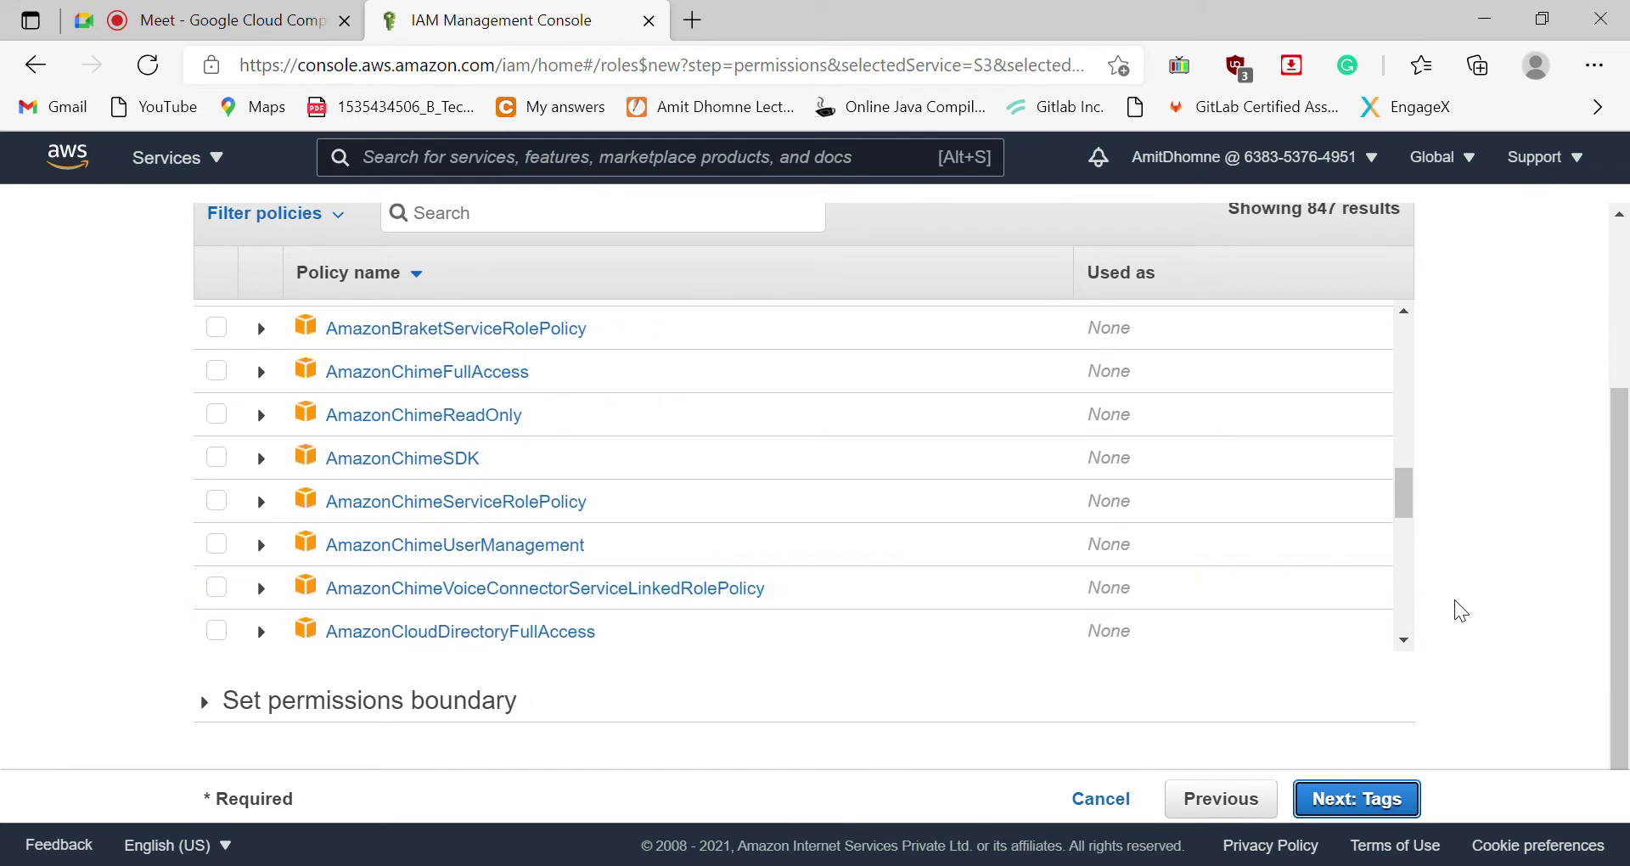
pyautogui.click(1413, 601)
pyautogui.click(1412, 600)
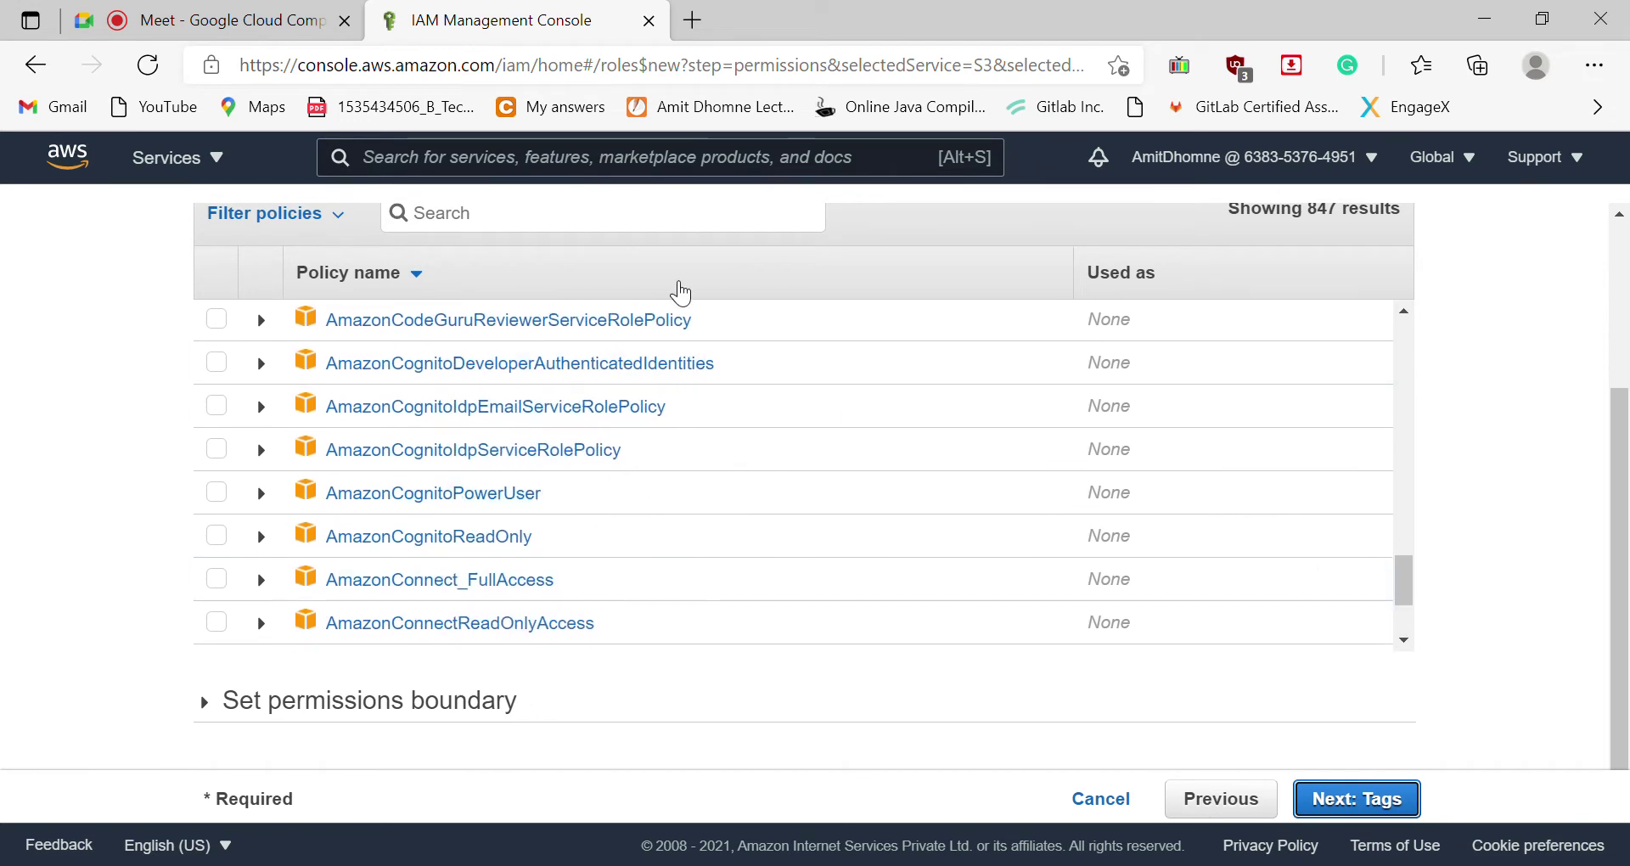
pyautogui.click(533, 224)
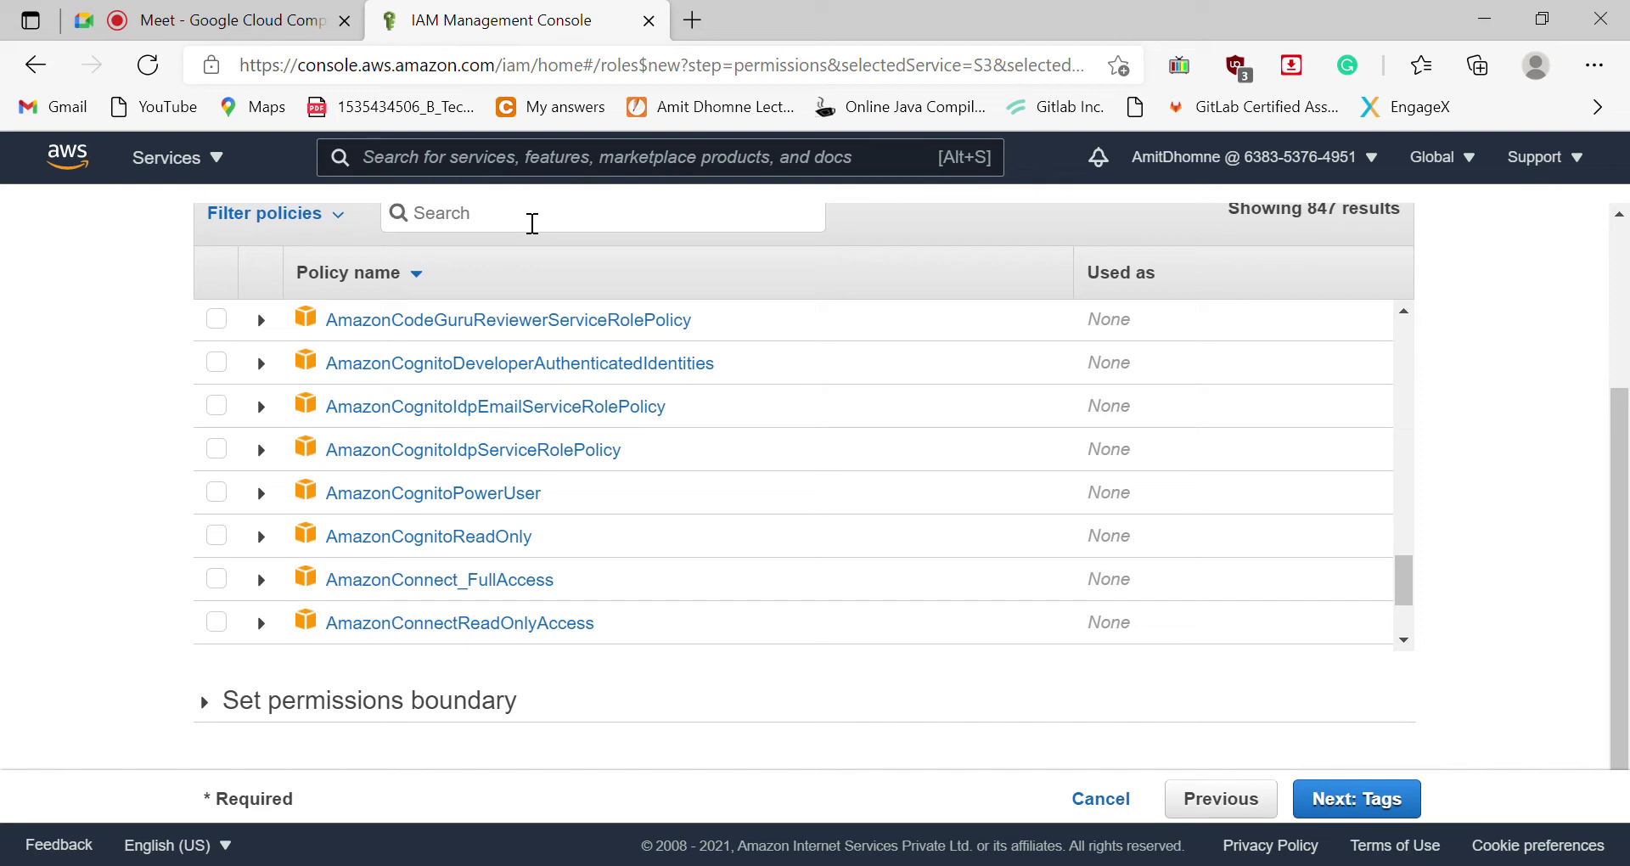
pyautogui.write('s3')
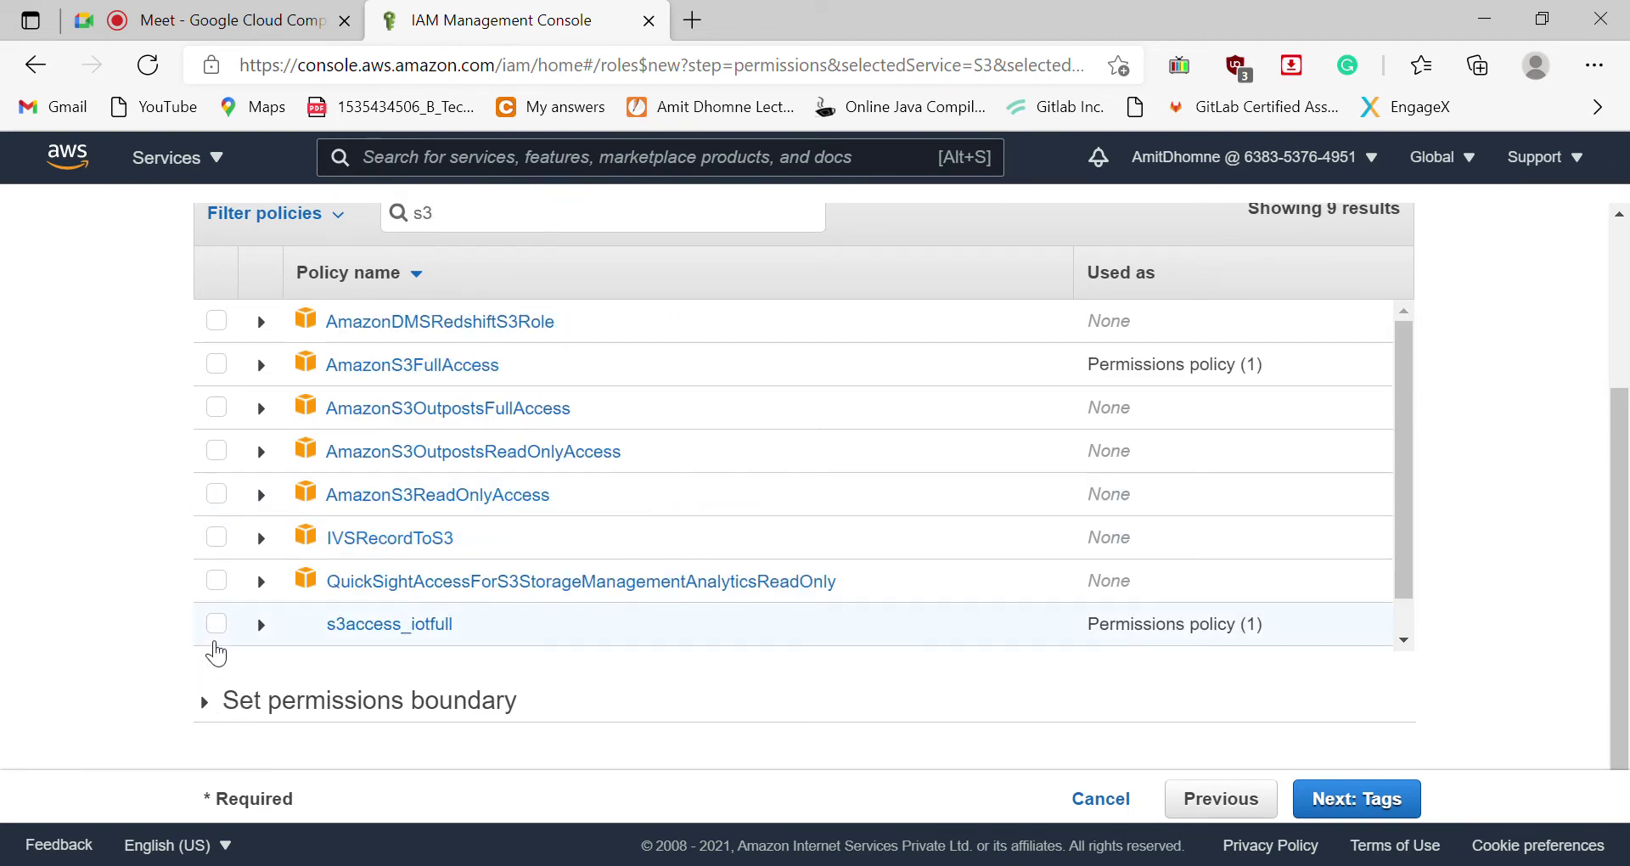
# Step: Select only the QuickSightAccessForS3StorageManagementAnalyticsReadOnly policy for the role and continue to the tags
pyautogui.click(219, 627)
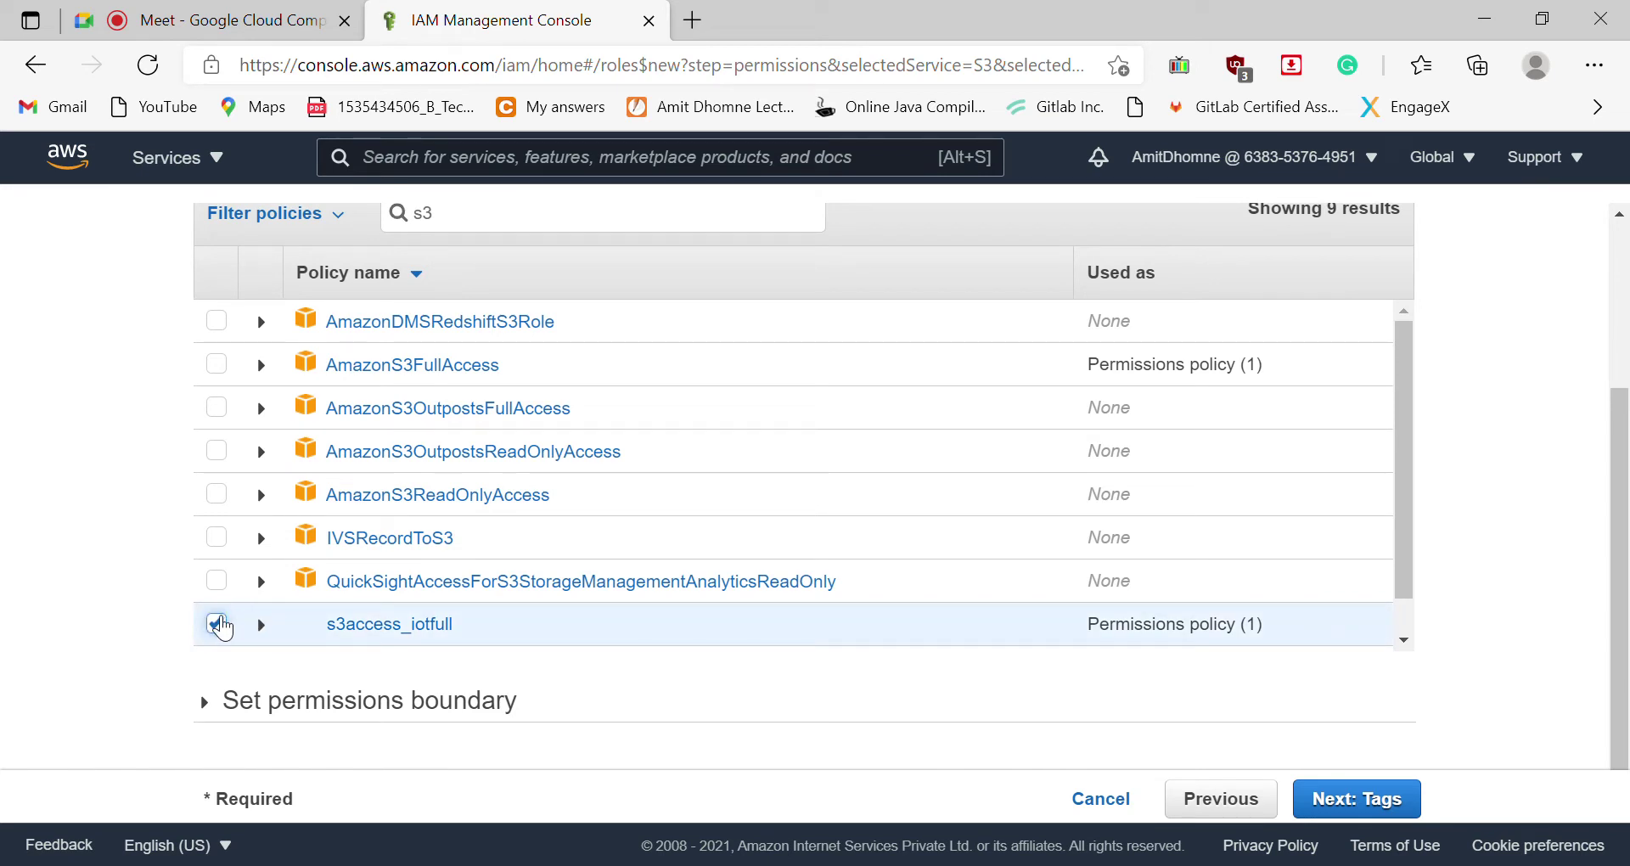
pyautogui.click(217, 625)
pyautogui.click(217, 581)
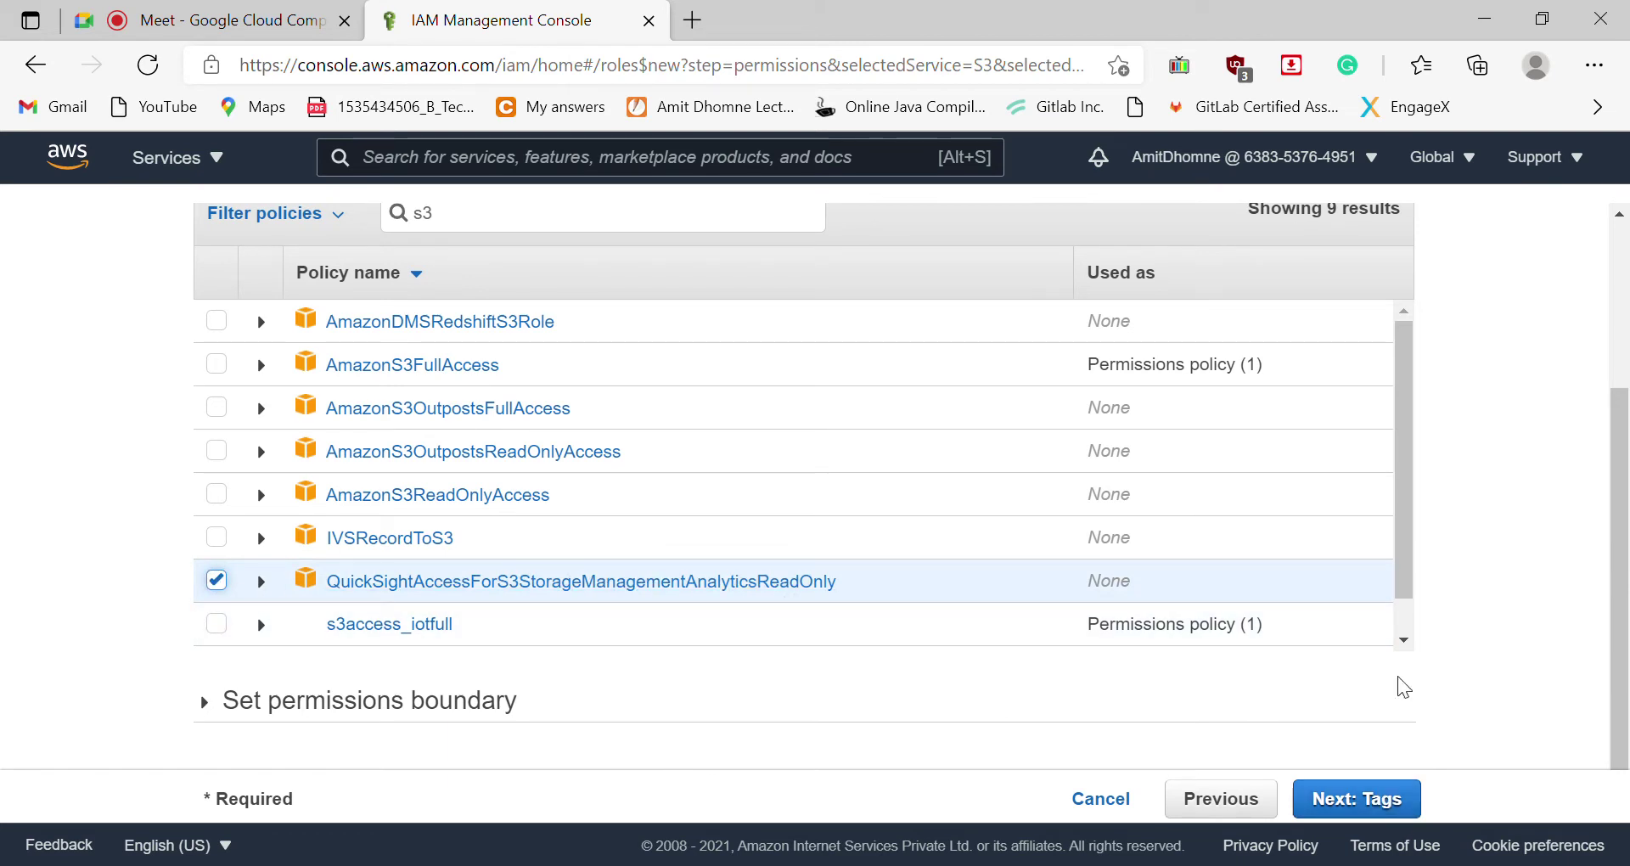
pyautogui.click(1361, 800)
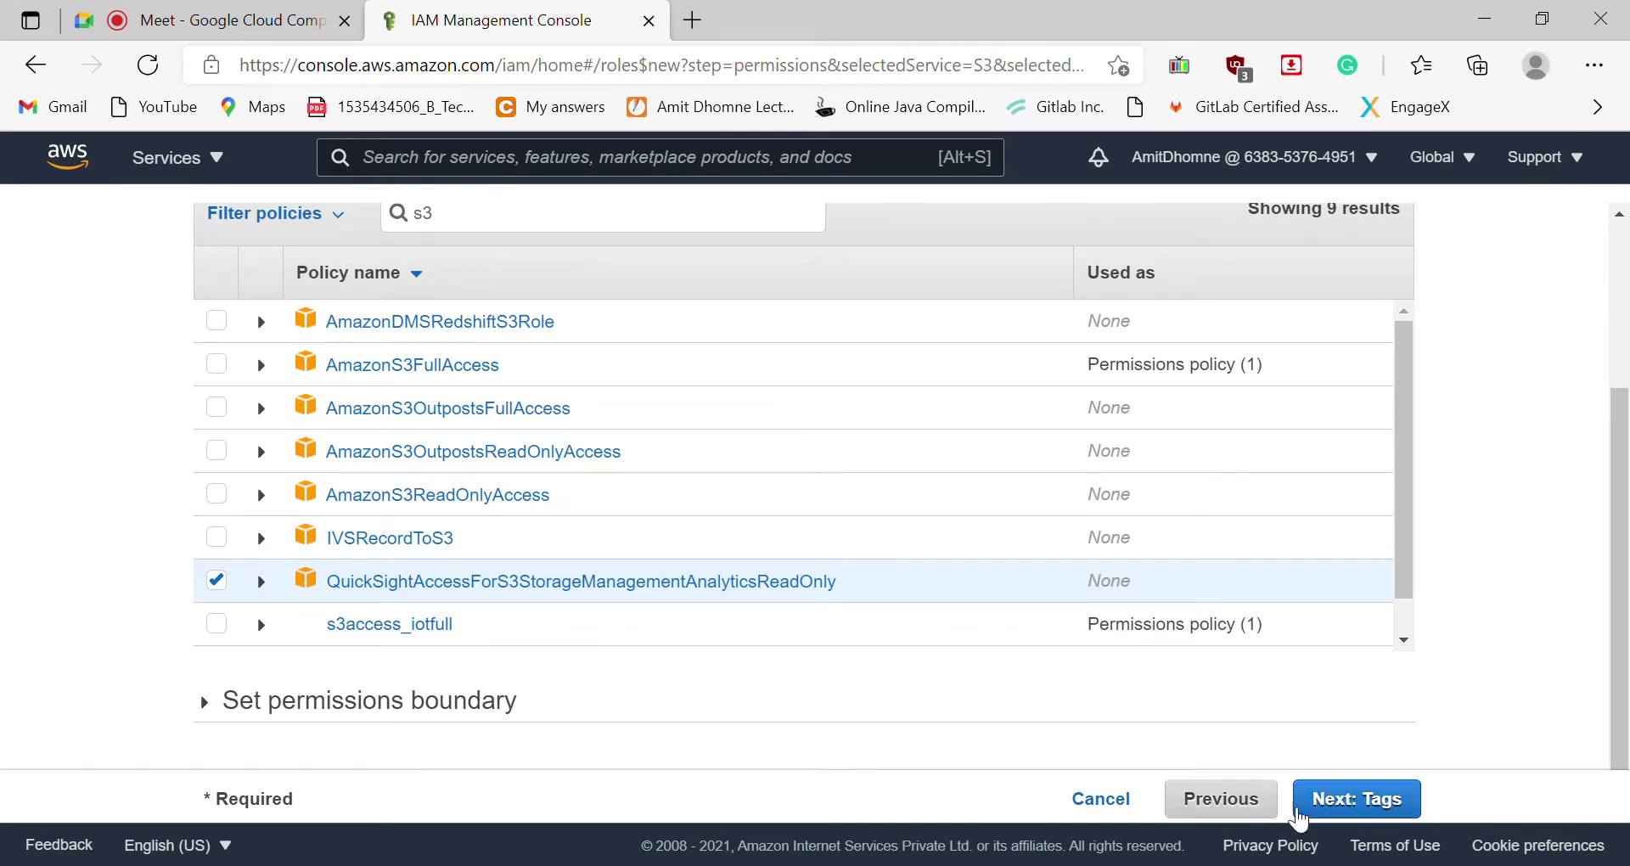
pyautogui.click(1344, 811)
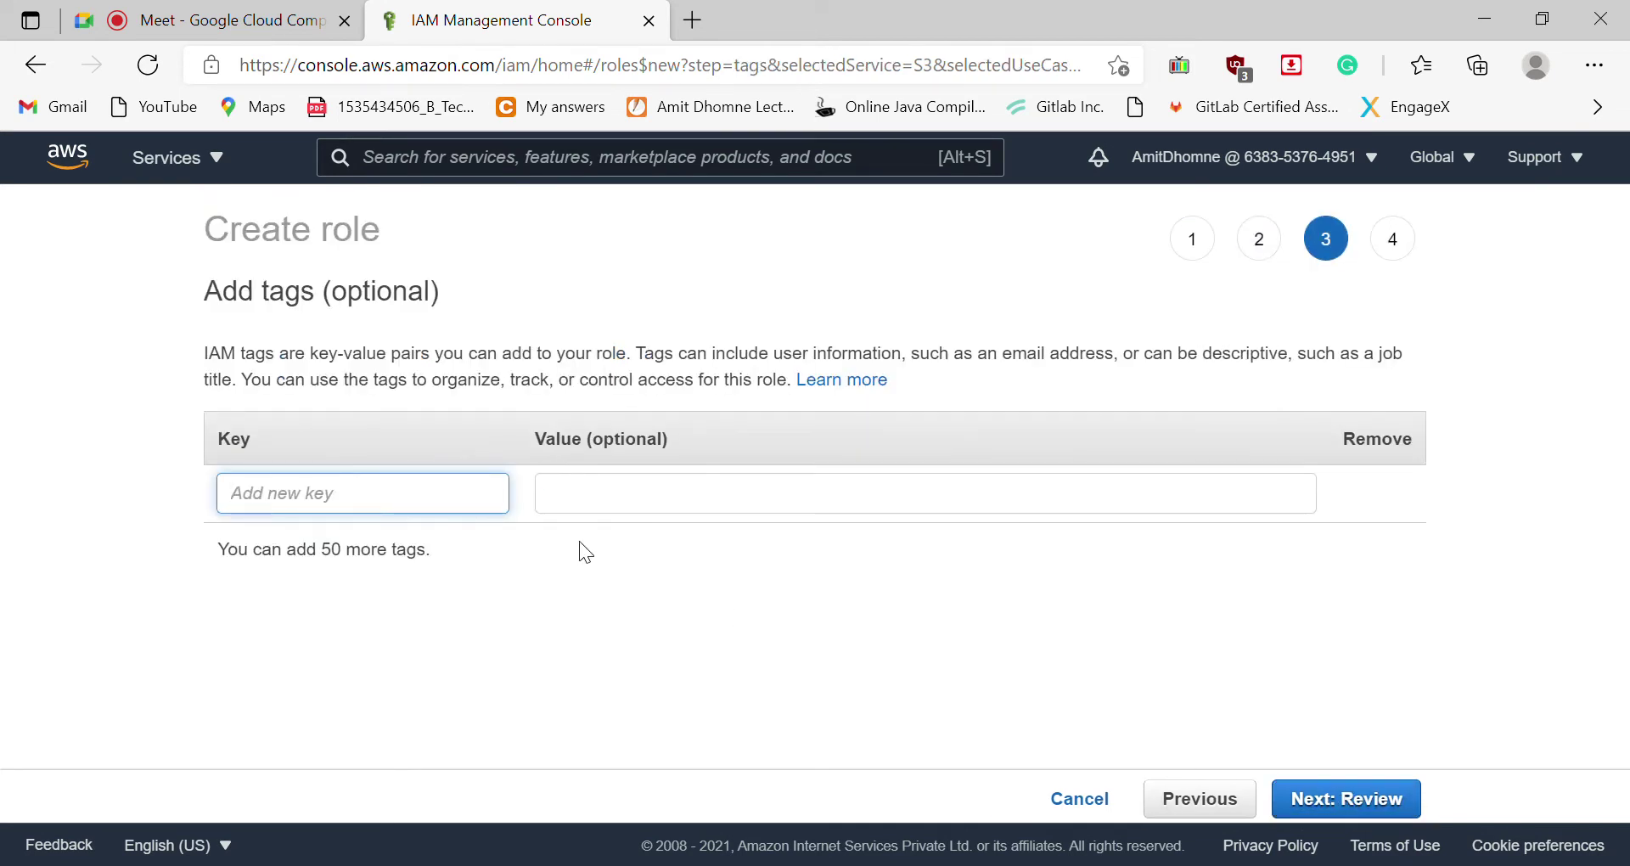
# Step: Add a tag with key 101 and value aws to the role, and continue to the review
pyautogui.write('101')
pyautogui.click(627, 509)
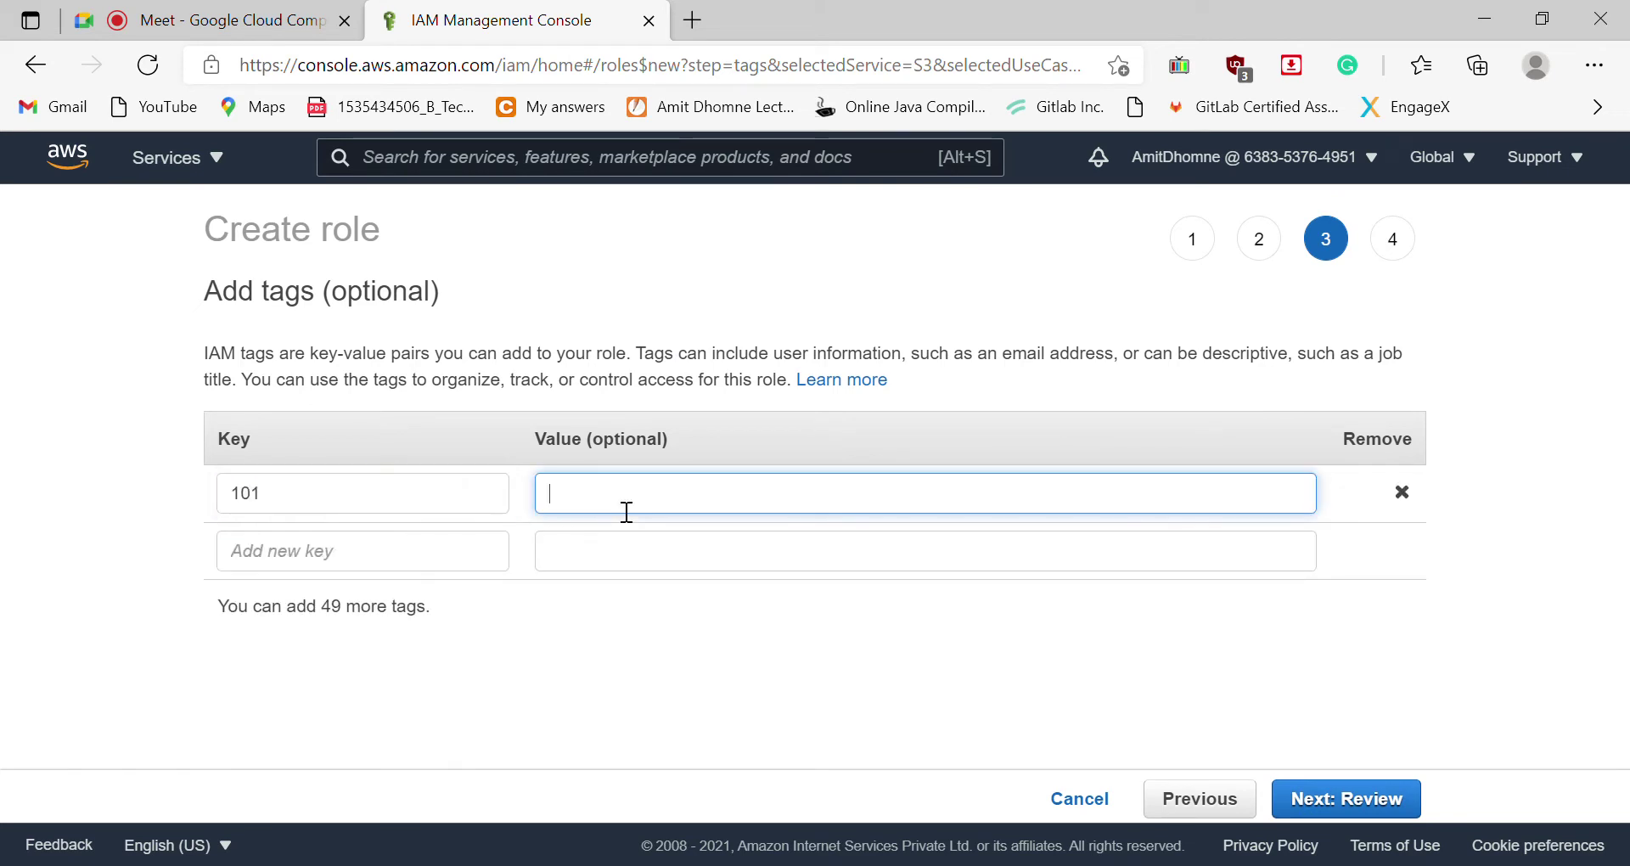
pyautogui.write('awss')
pyautogui.press('BackSpace')
pyautogui.click(1339, 798)
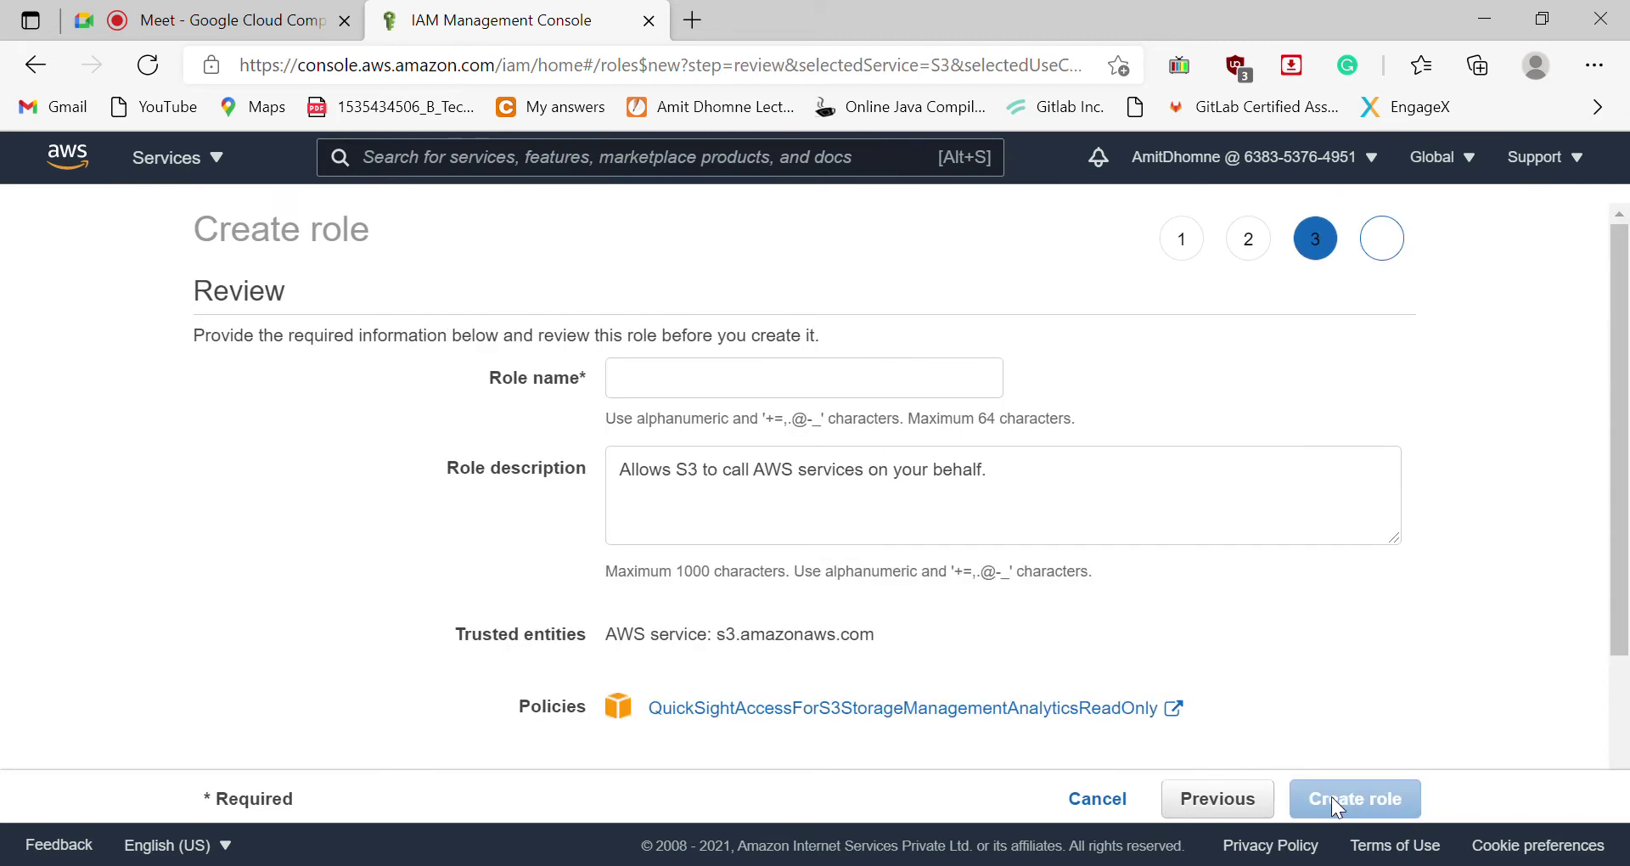
# Step: Name the role aws_s3_acess and create it with the default description
pyautogui.click(785, 396)
pyautogui.write('aw')
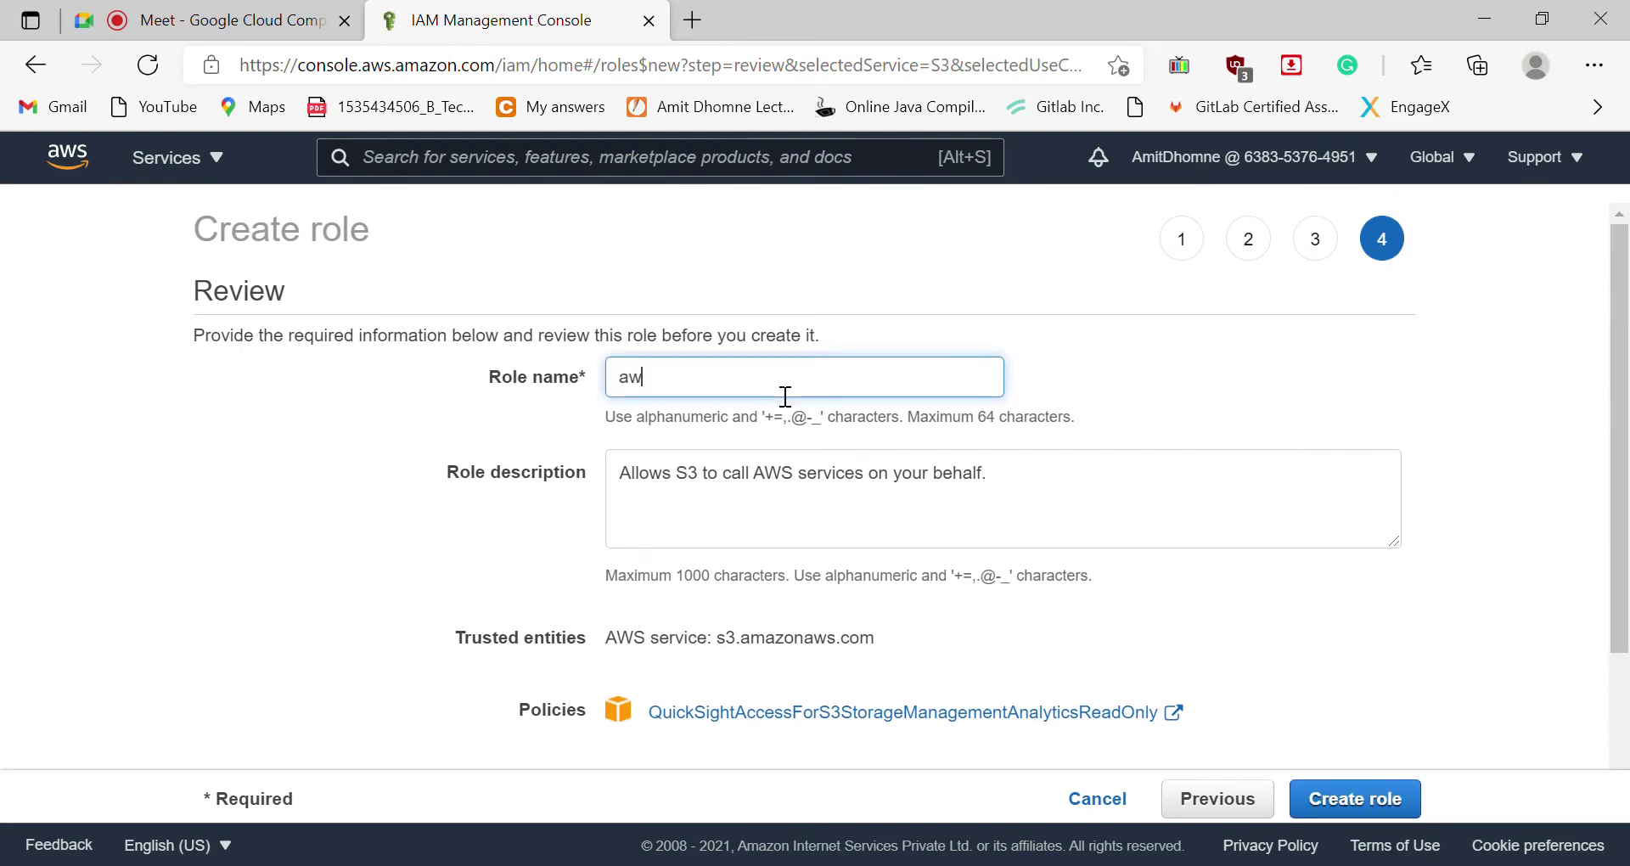
pyautogui.write('s_s3')
pyautogui.press('BackSpace')
pyautogui.write('3_acess')
pyautogui.moveTo(1624, 642); pyautogui.dragTo(1624, 758)
pyautogui.click(1378, 809)
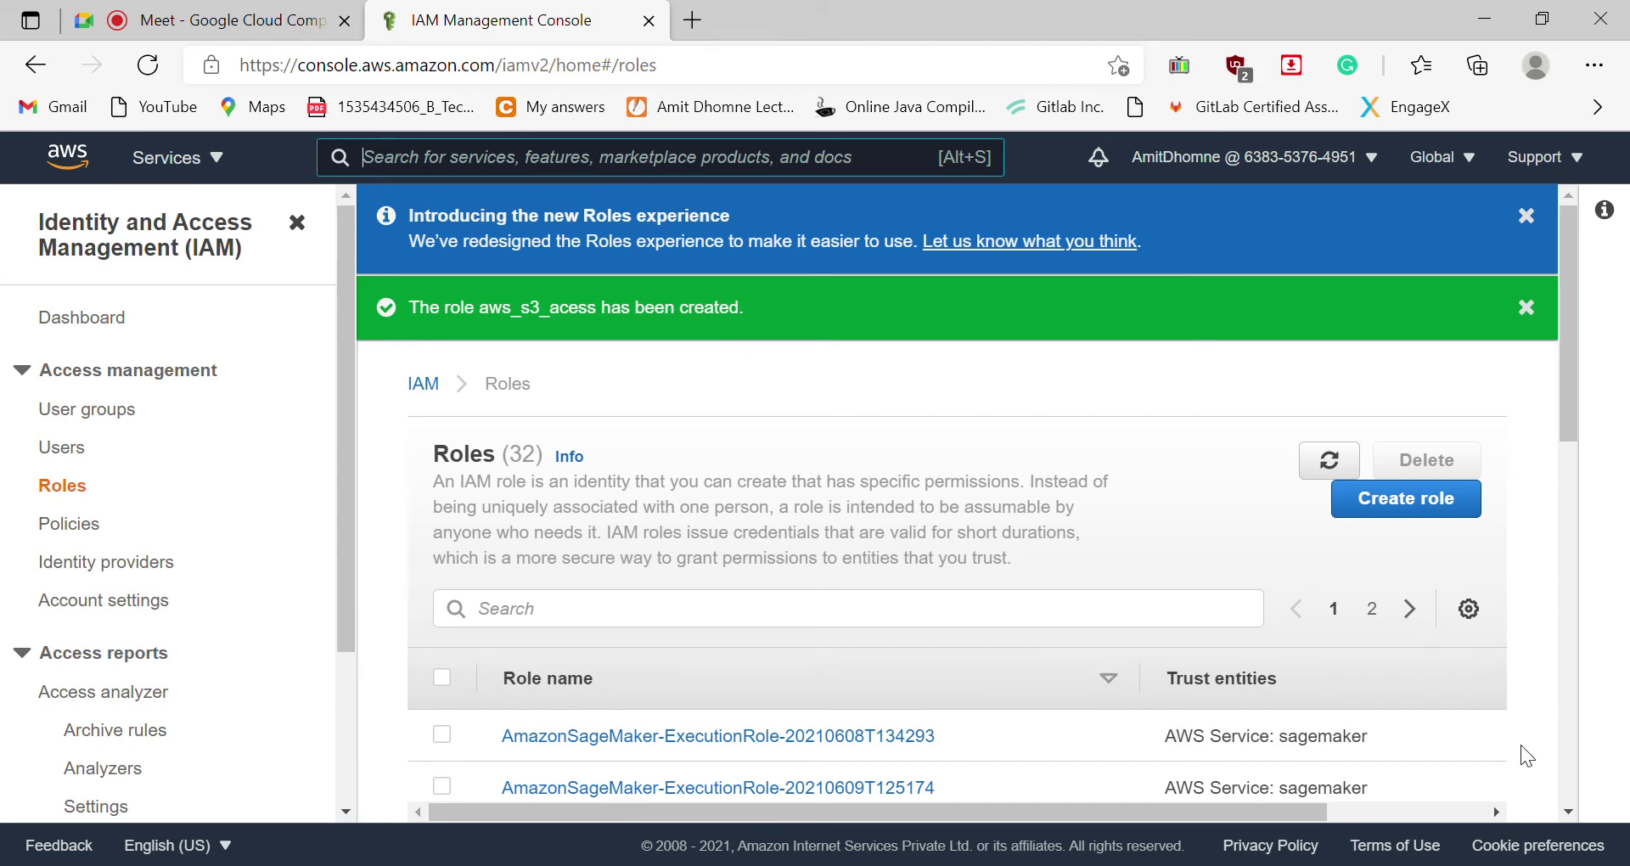
# Step: Find the new aws_s3_acess role in the roles list and select it
pyautogui.click(1564, 769)
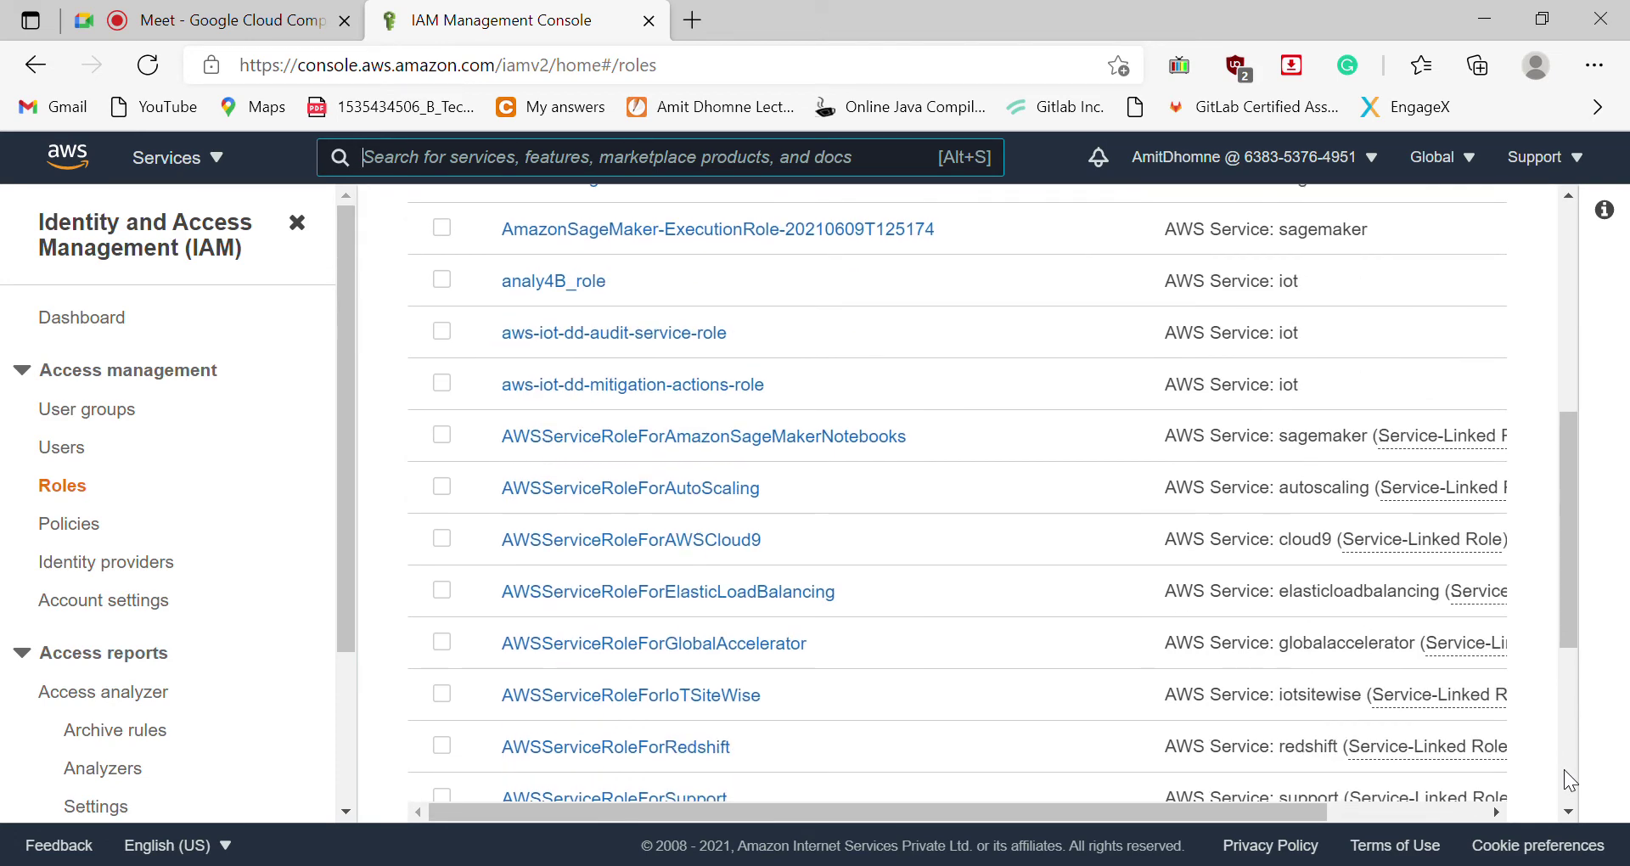
pyautogui.click(1564, 770)
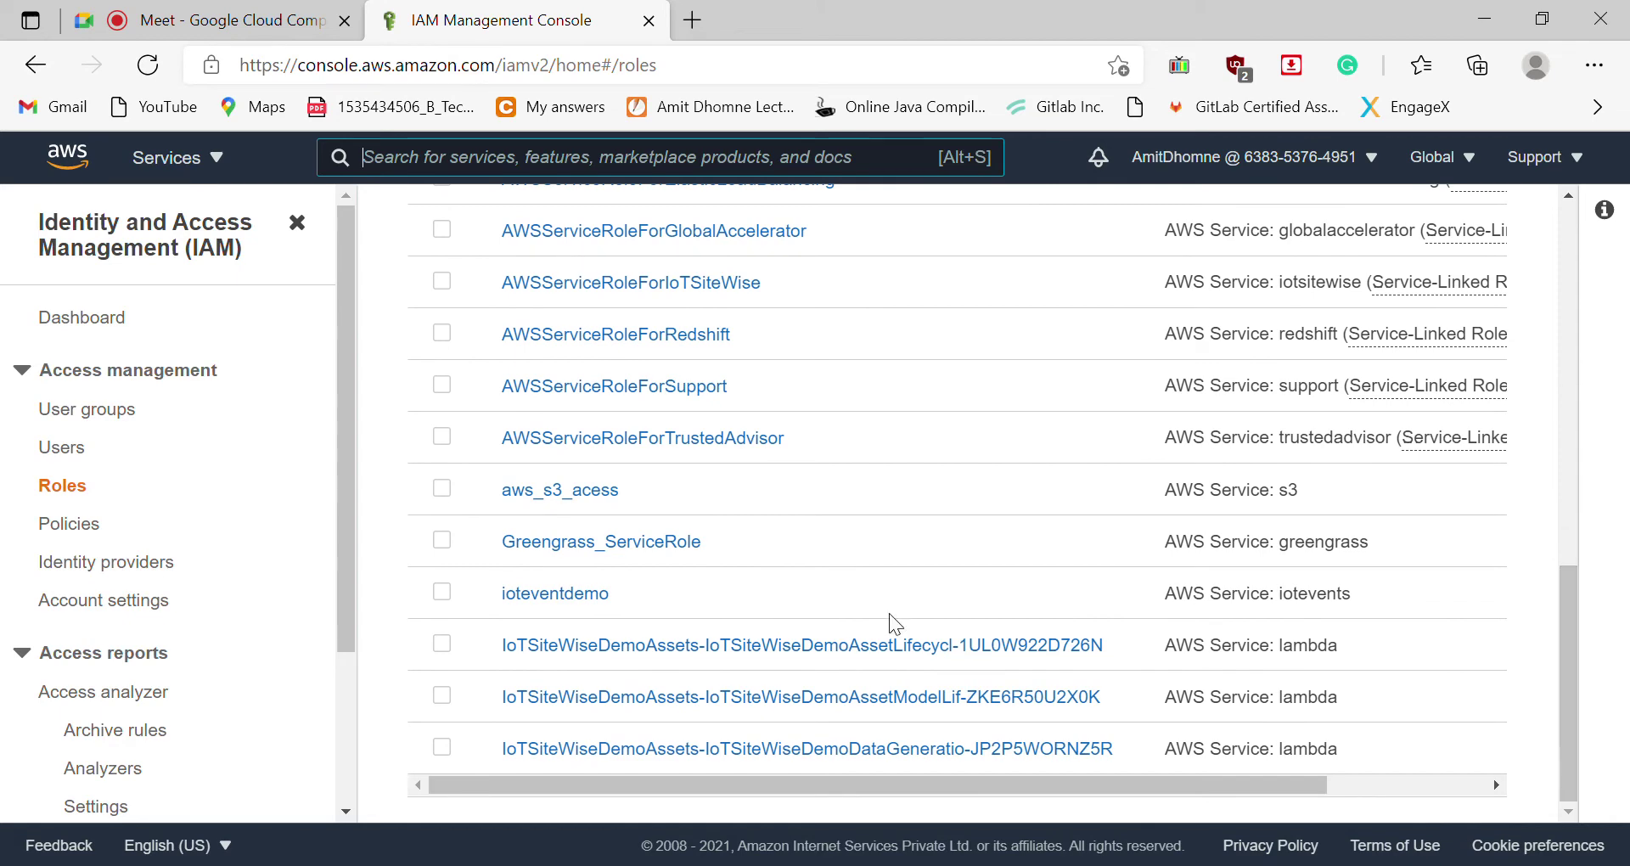
pyautogui.click(442, 489)
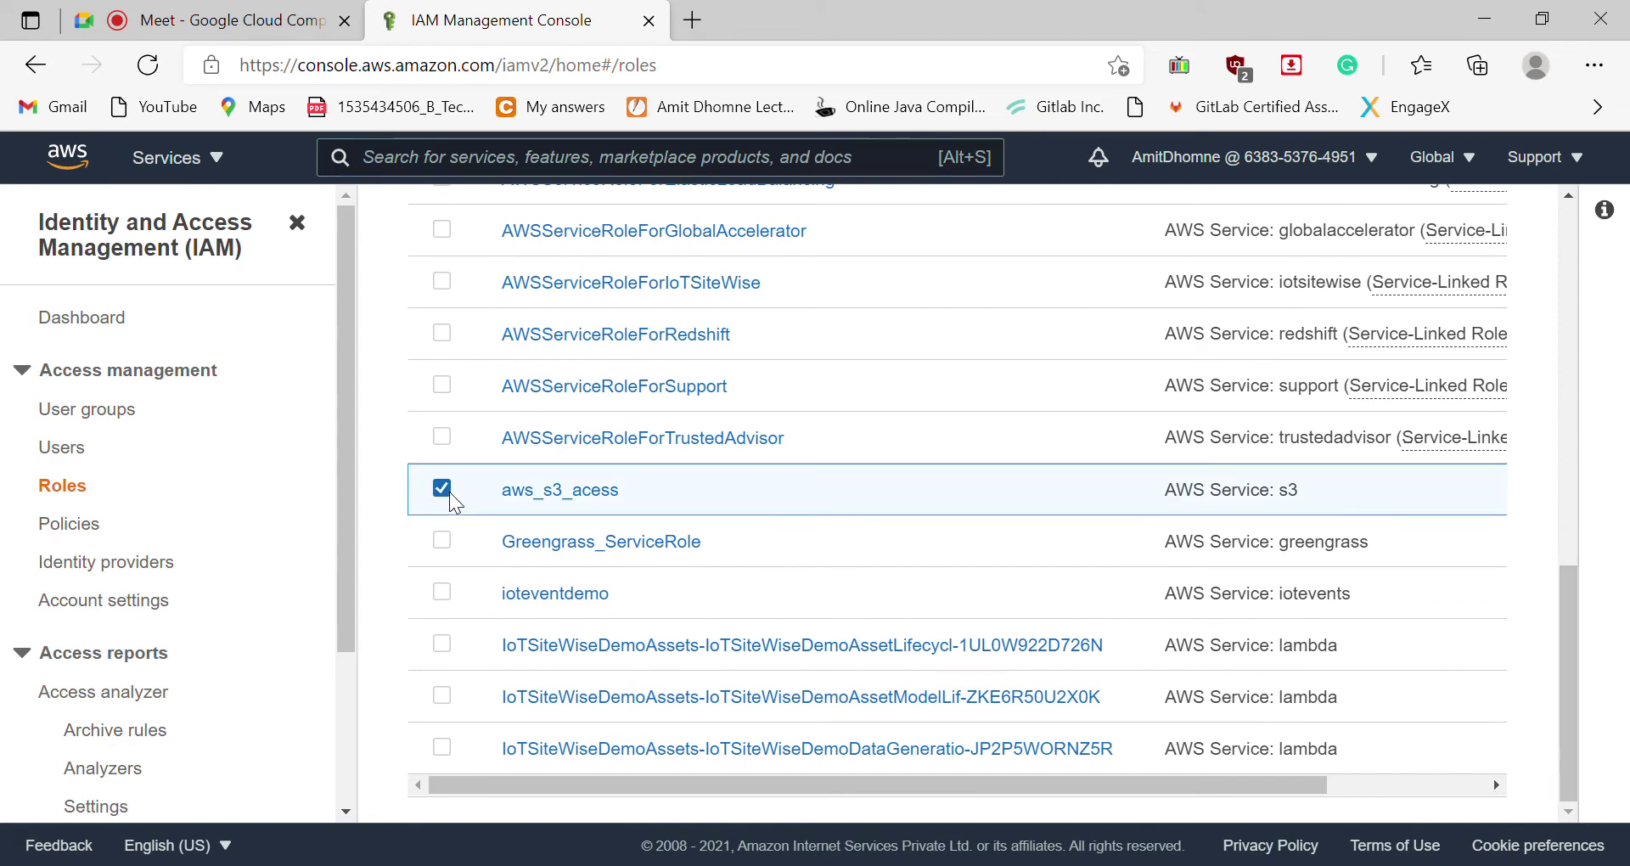
pyautogui.moveTo(1568, 691); pyautogui.dragTo(1537, 278)
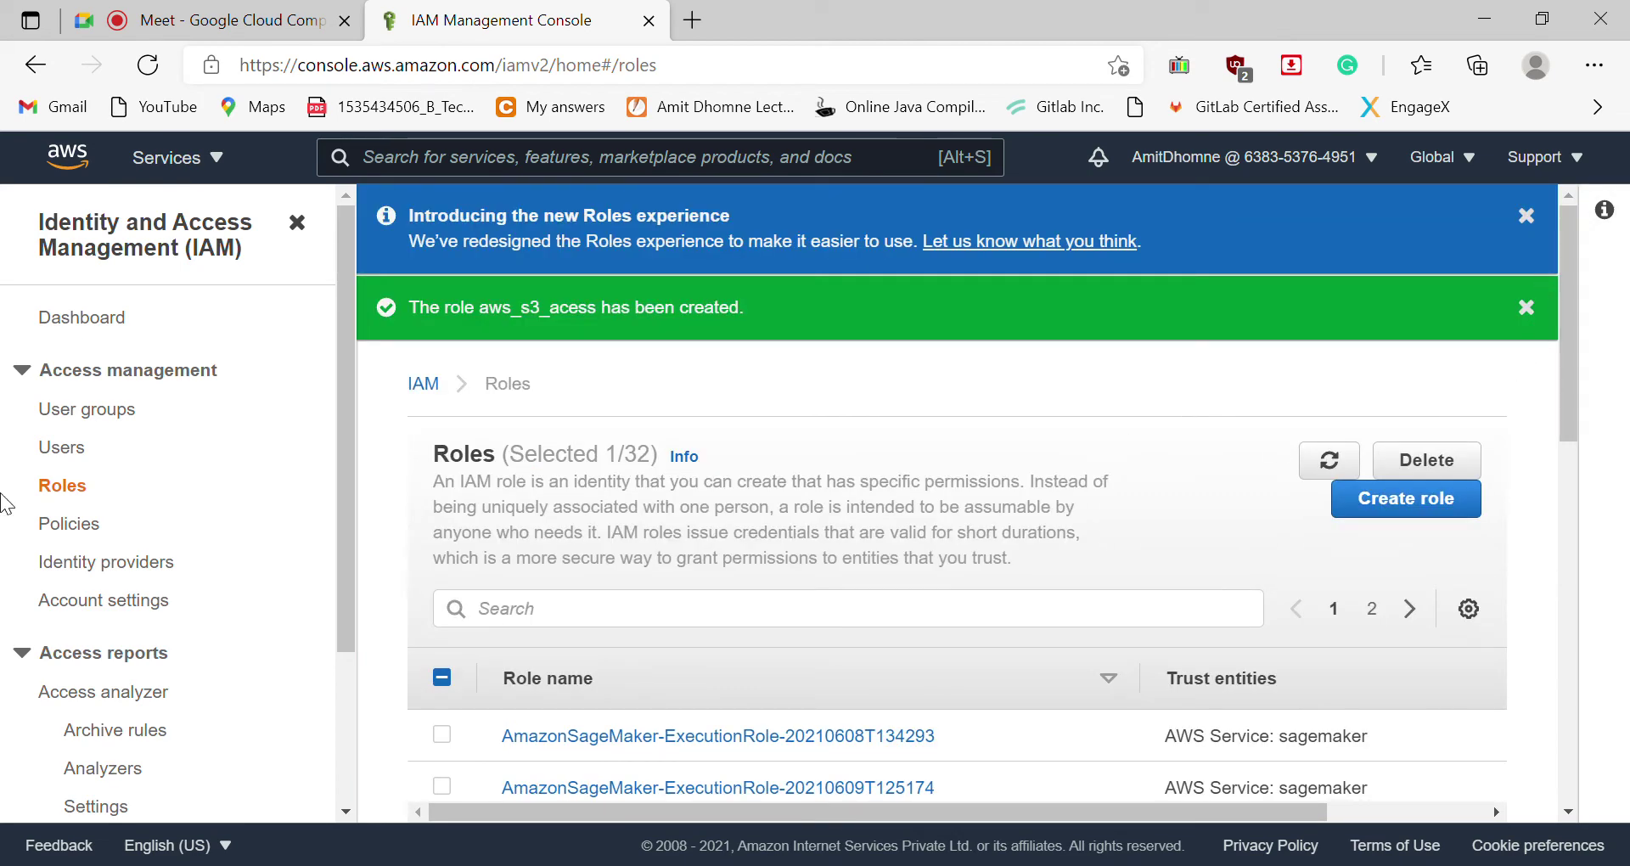
# Step: Open the IAM policies list and look through its first page of policies
pyautogui.click(71, 542)
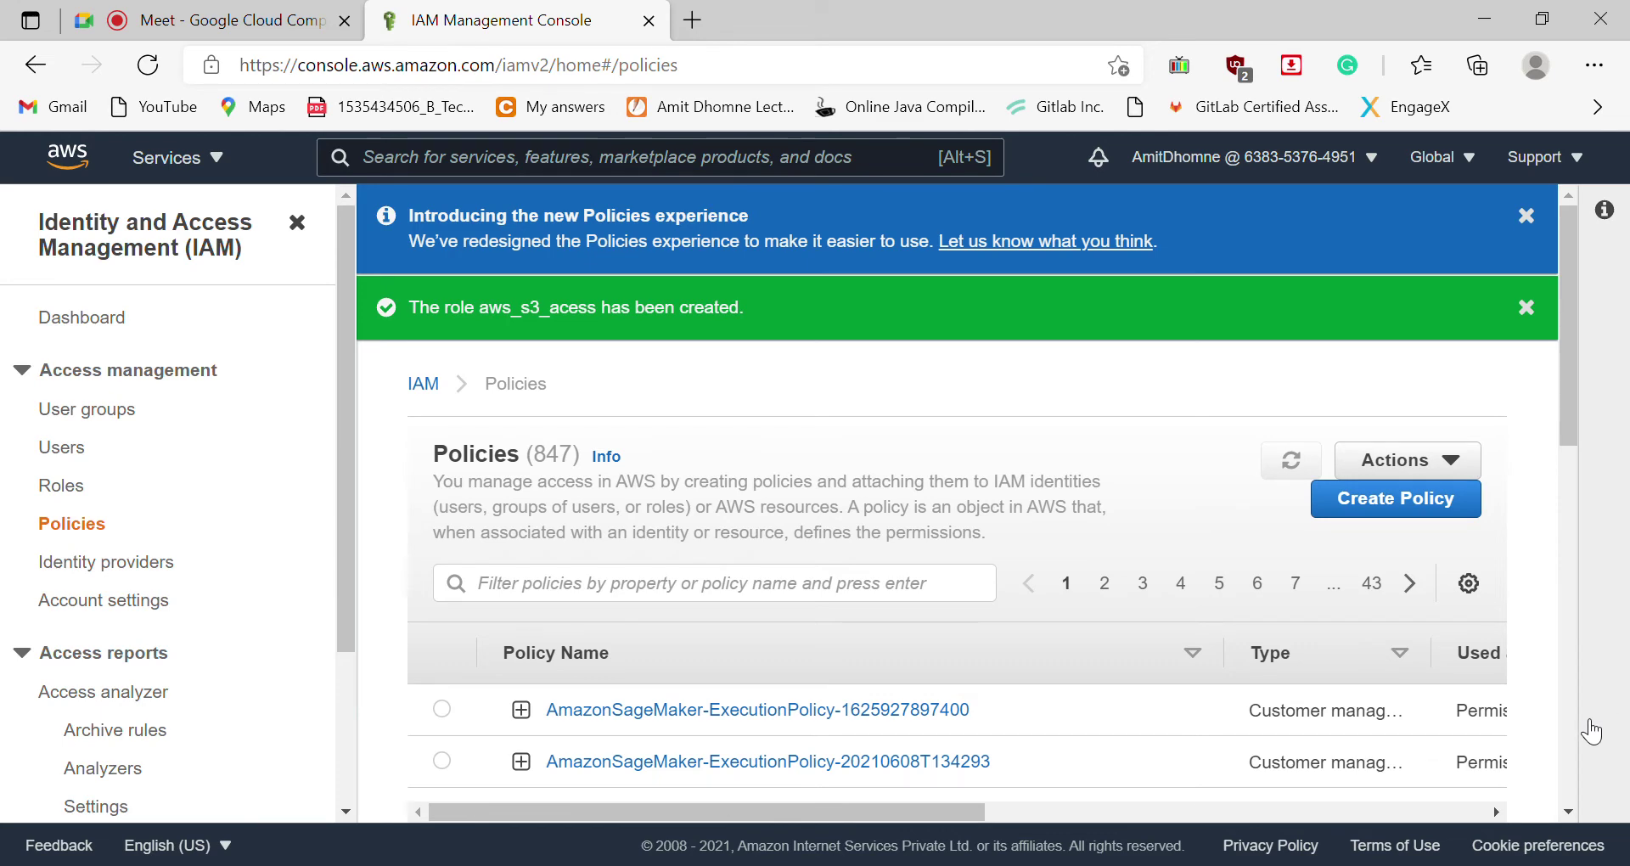
pyautogui.scroll(-10, 1568, 736)
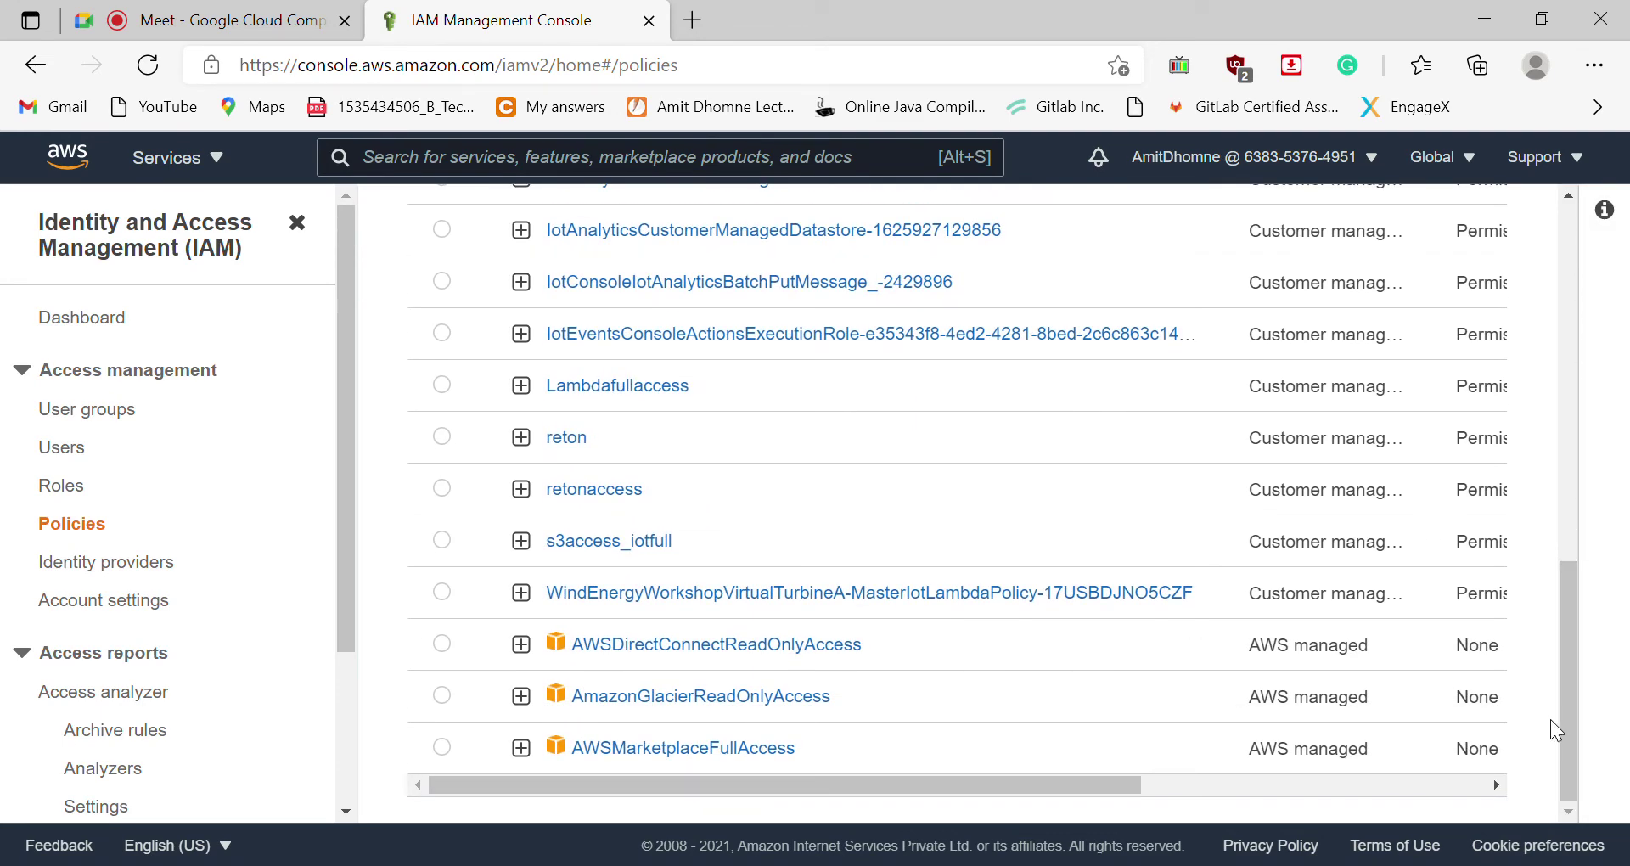
pyautogui.tripleClick(1551, 752)
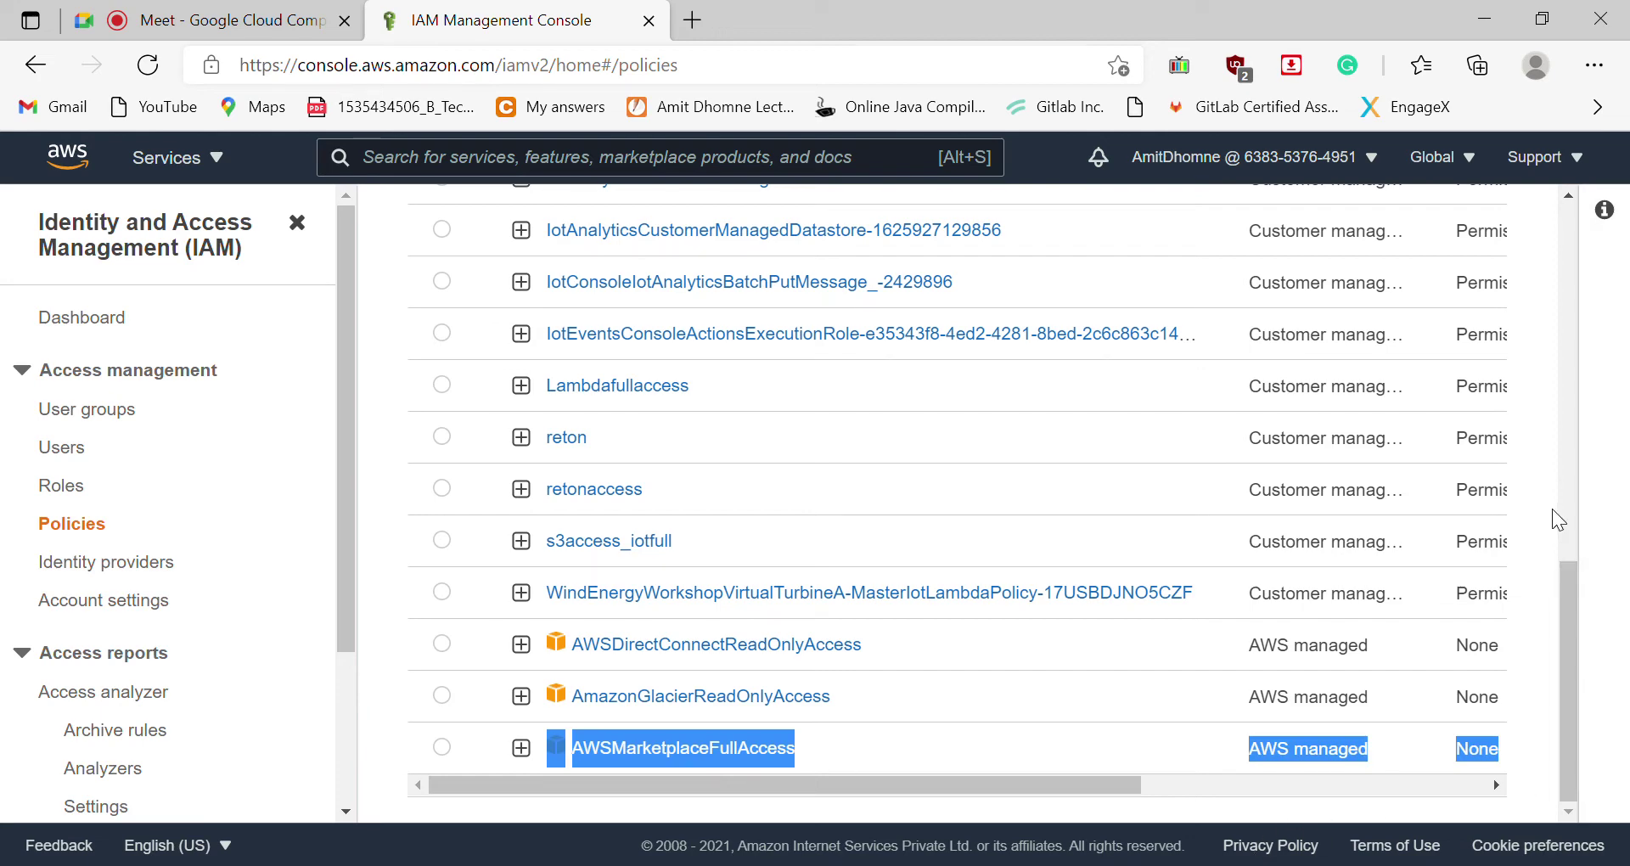
pyautogui.click(1568, 225)
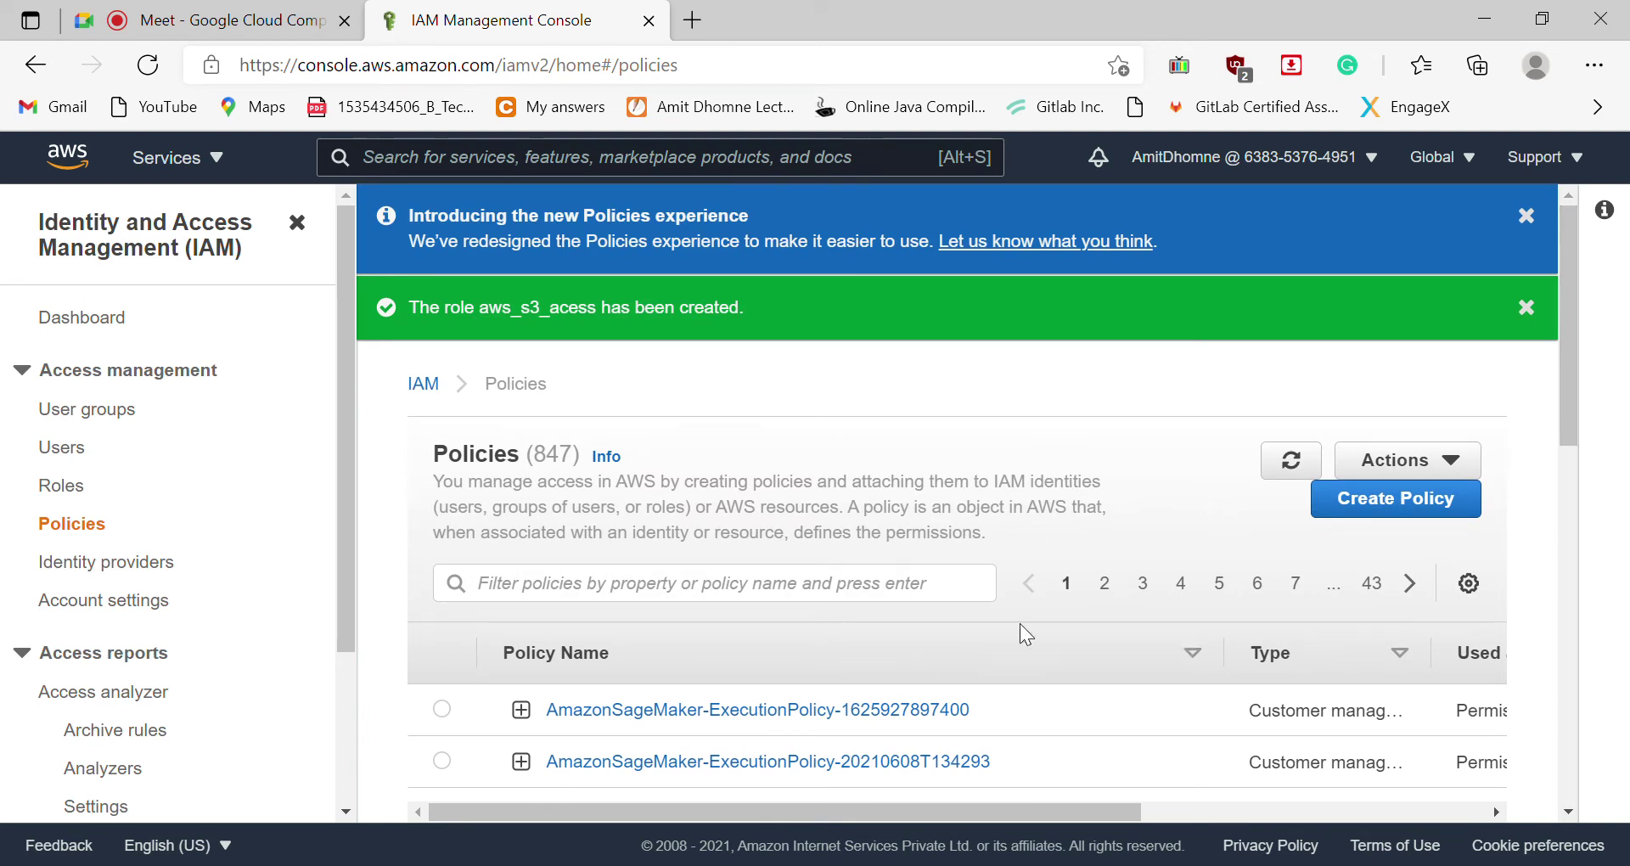
# Step: Return to the roles list, select aws_s3_acess and check its trusted entity and last activity
pyautogui.click(62, 487)
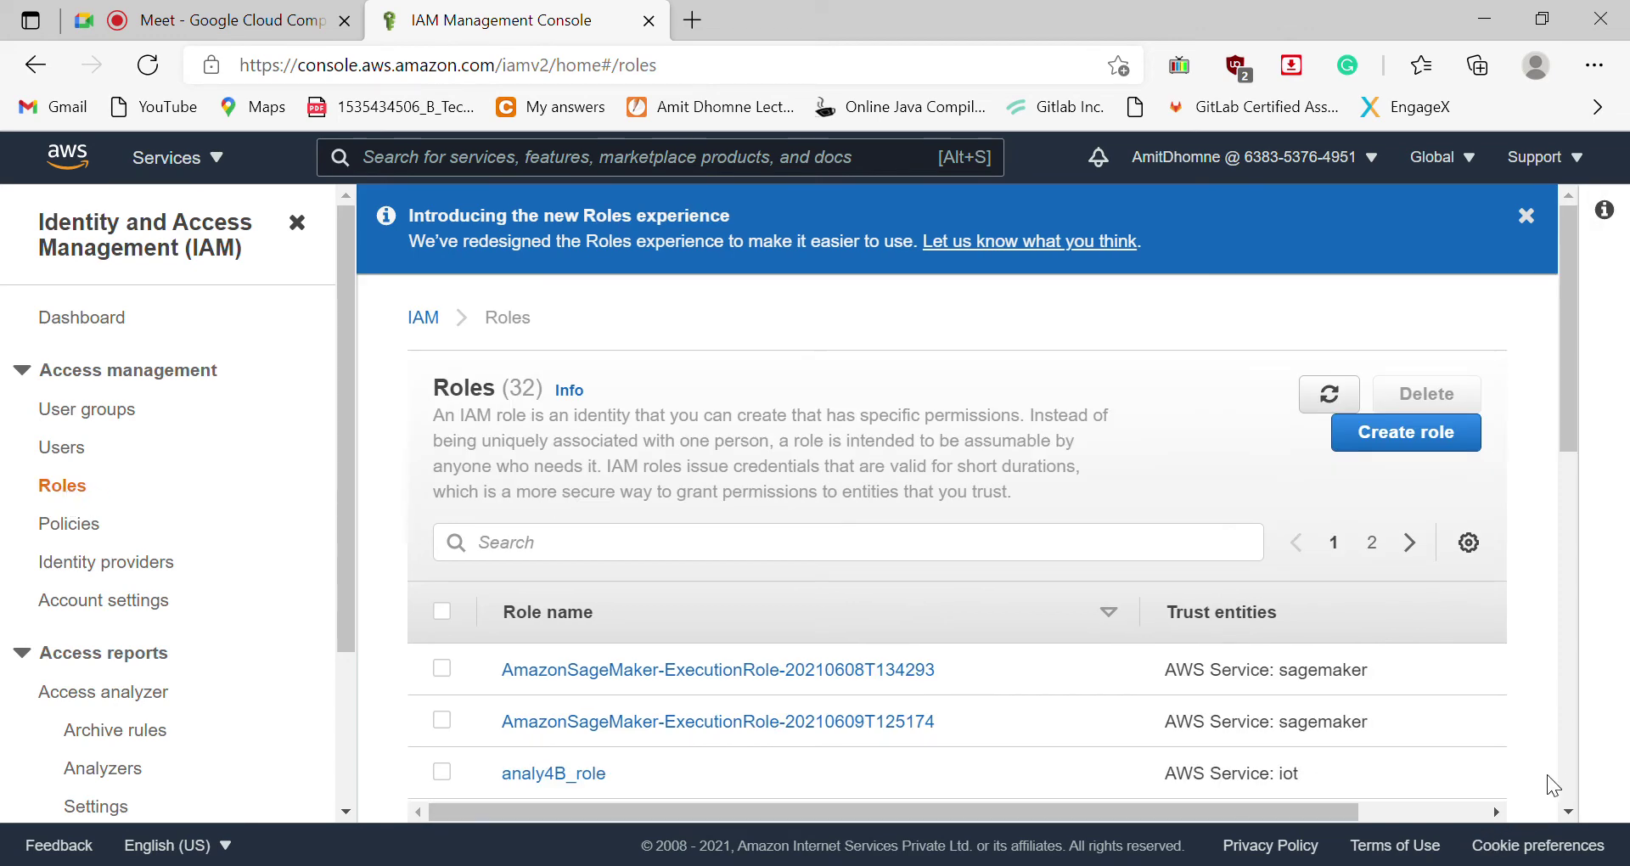
pyautogui.scroll(-10, 1568, 777)
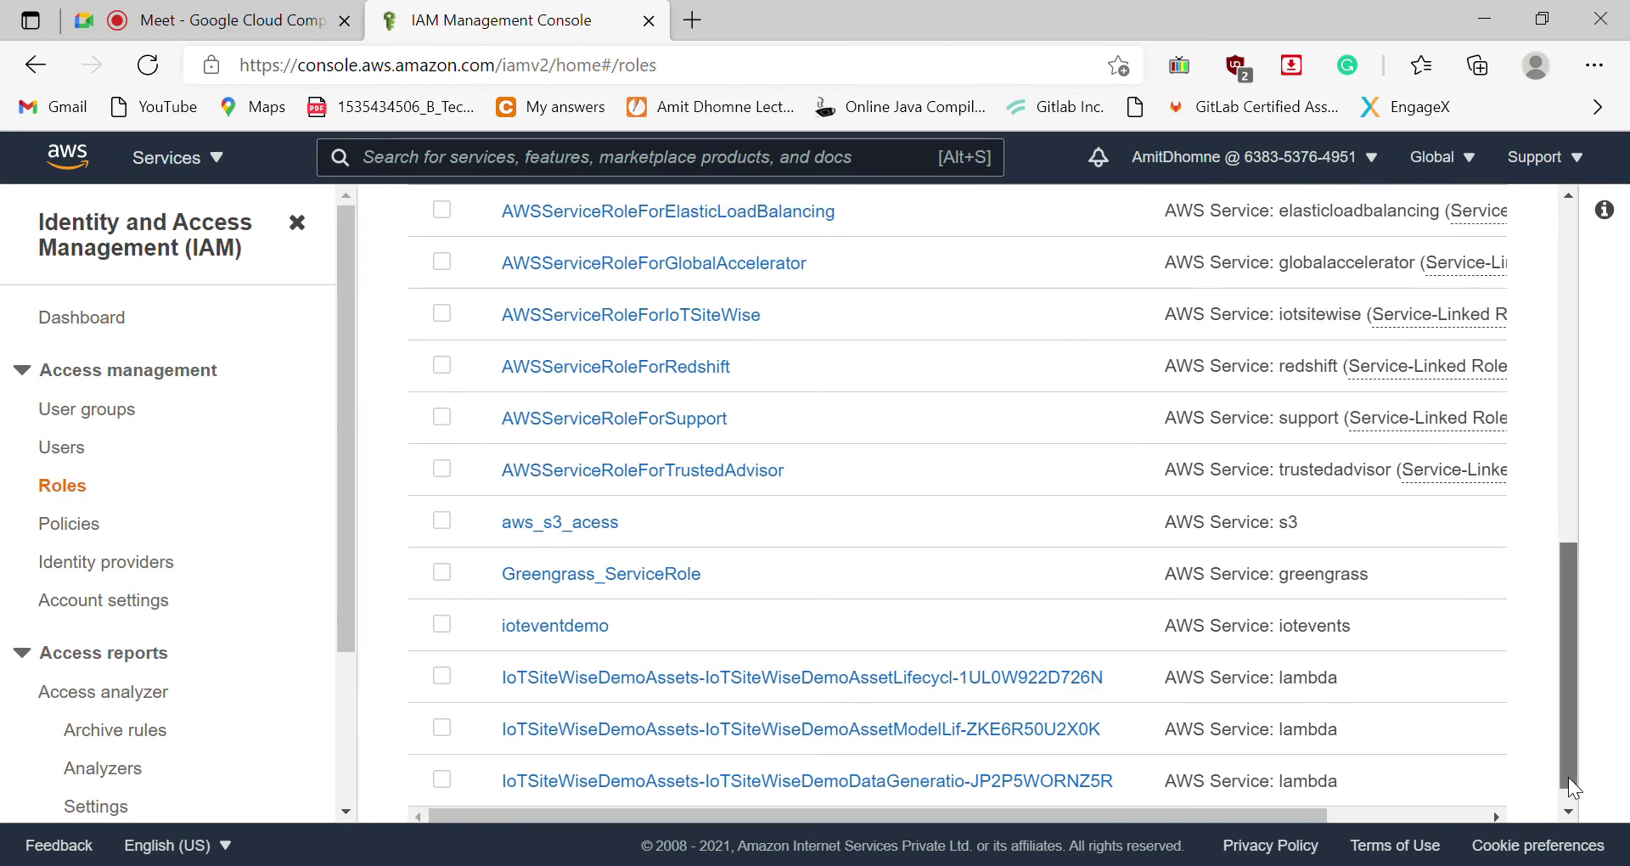
pyautogui.scroll(-1, 526, 743)
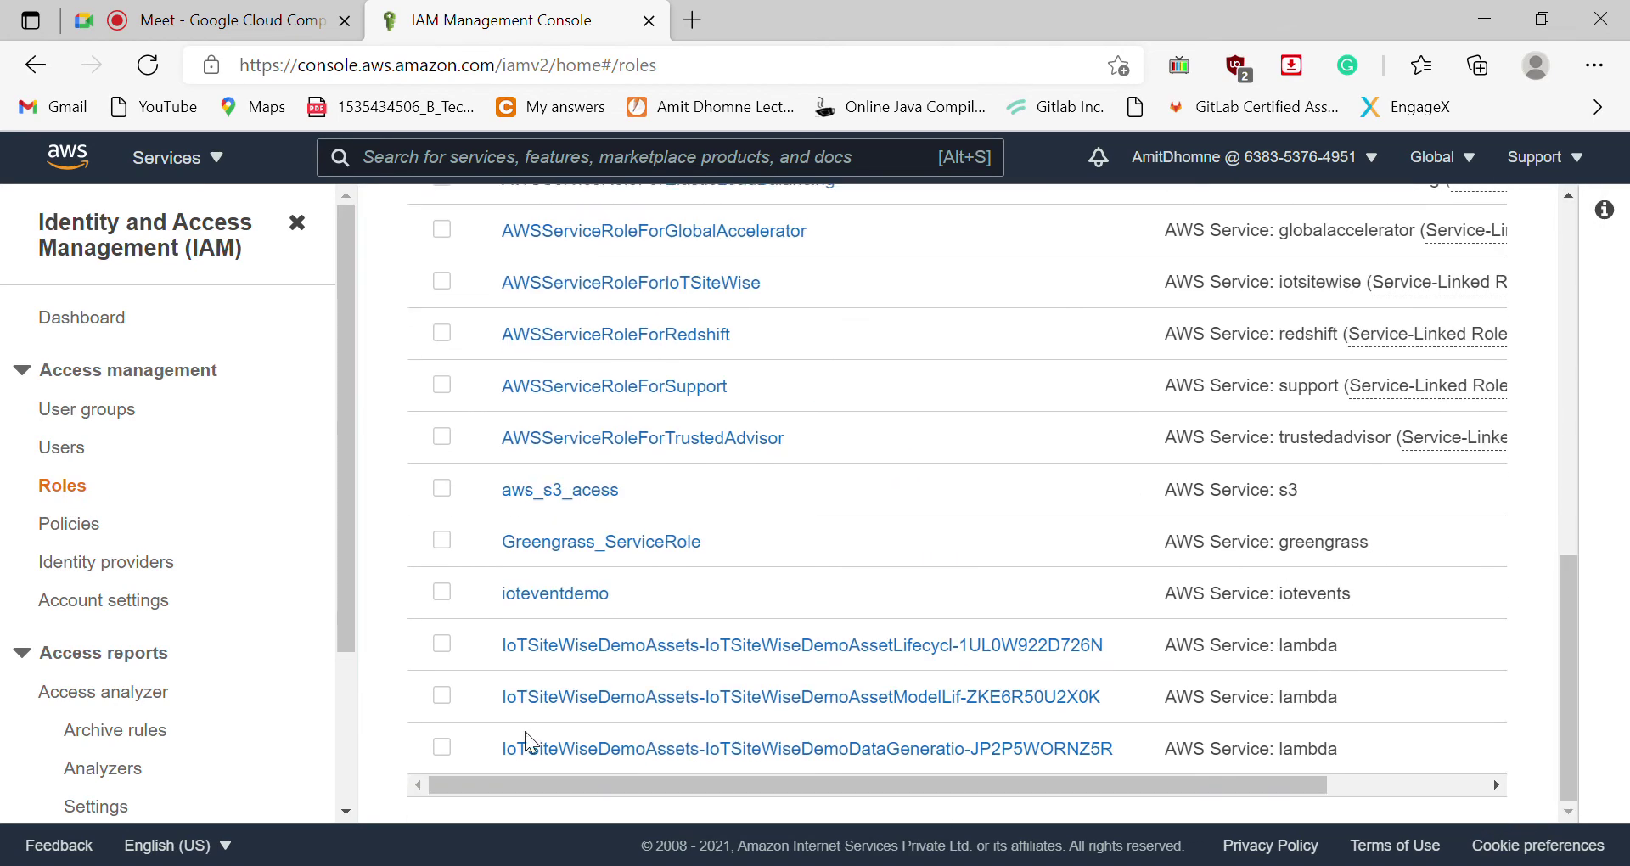
pyautogui.click(443, 491)
pyautogui.click(456, 508)
pyautogui.click(450, 501)
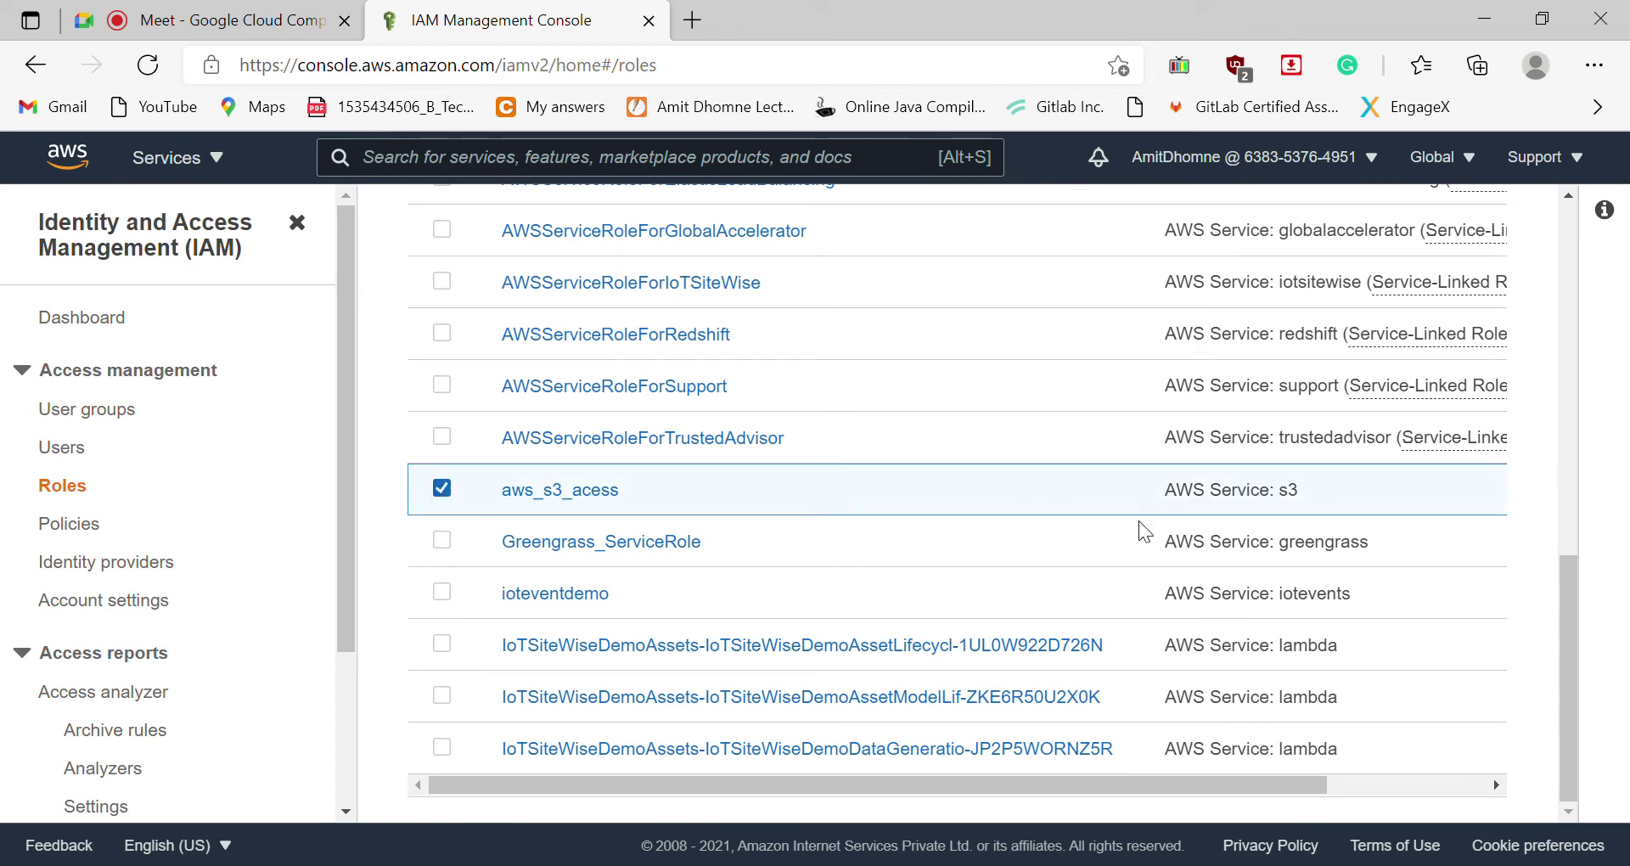
pyautogui.moveTo(853, 779); pyautogui.dragTo(1172, 782)
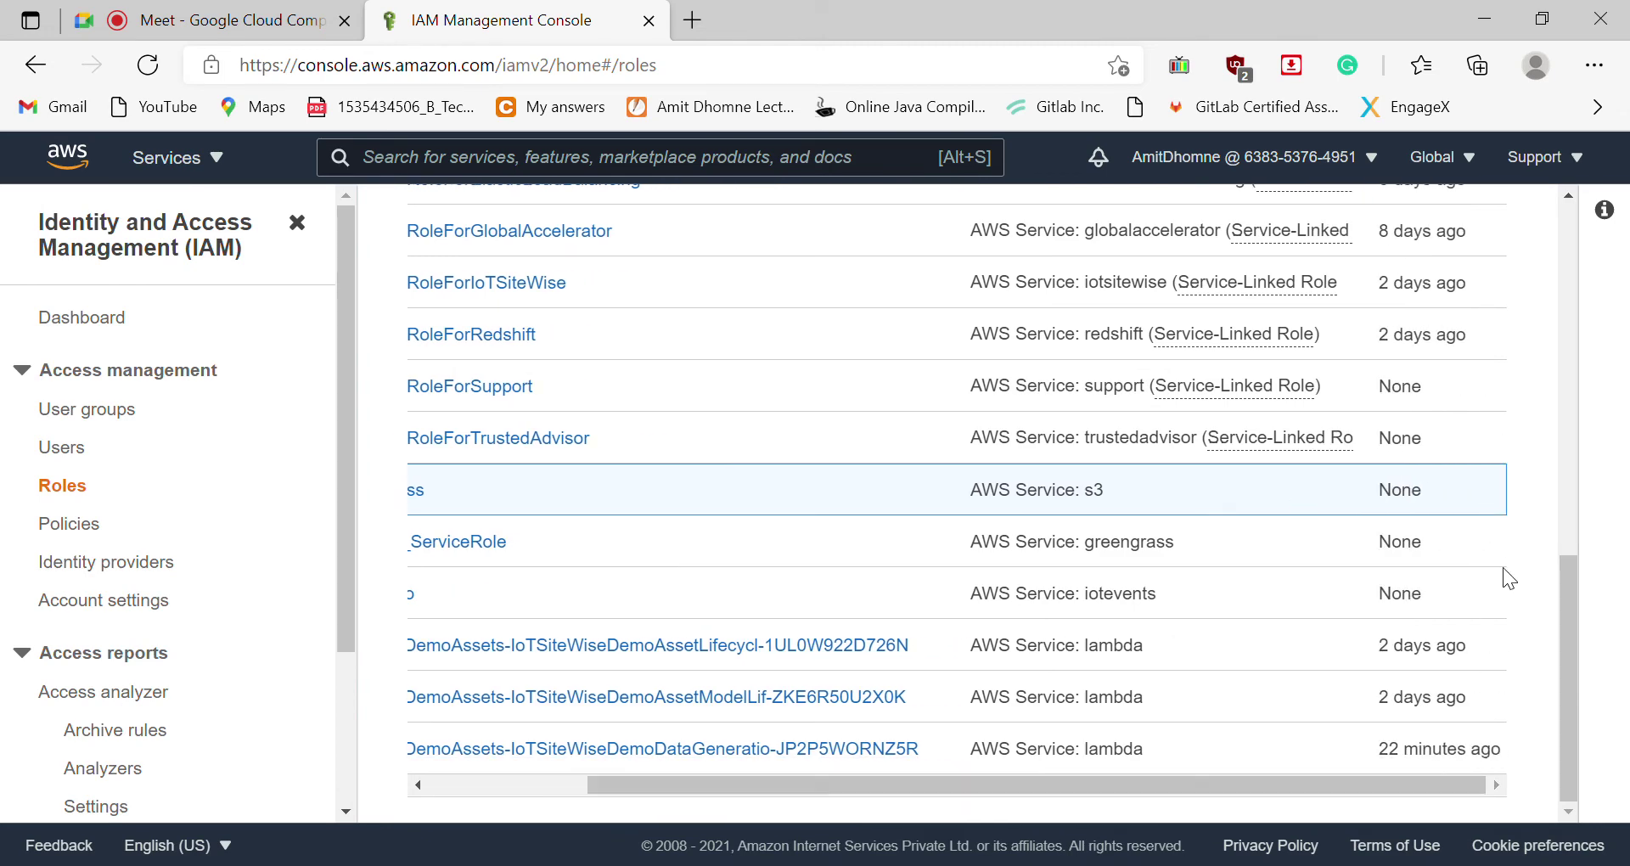
pyautogui.moveTo(1564, 615); pyautogui.dragTo(1567, 222)
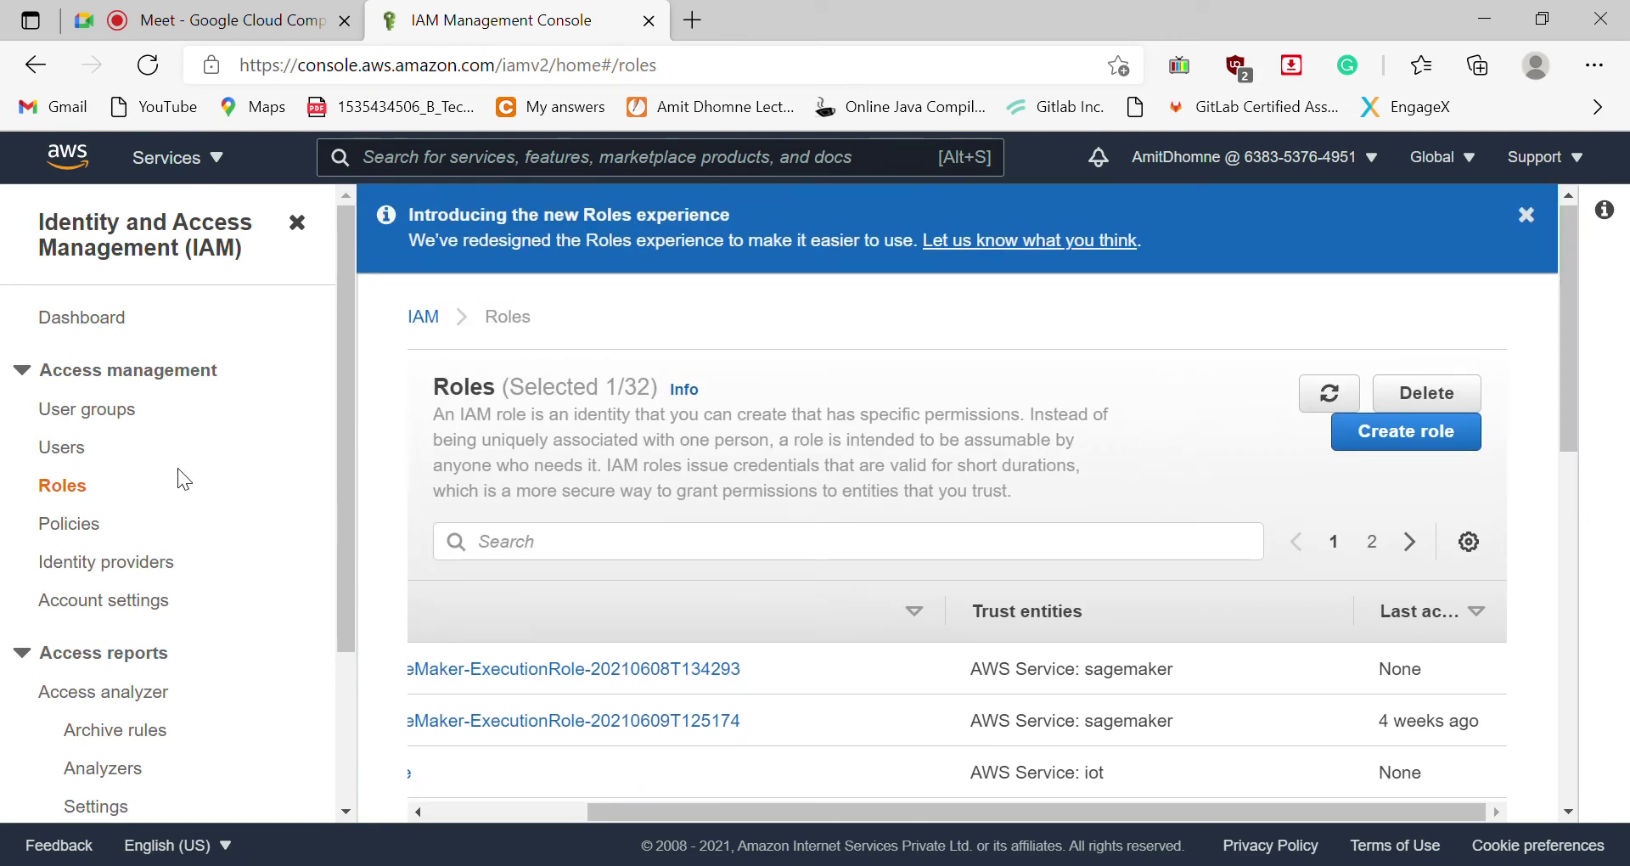
# Step: Open the IAM users list and select the existing user
pyautogui.click(65, 456)
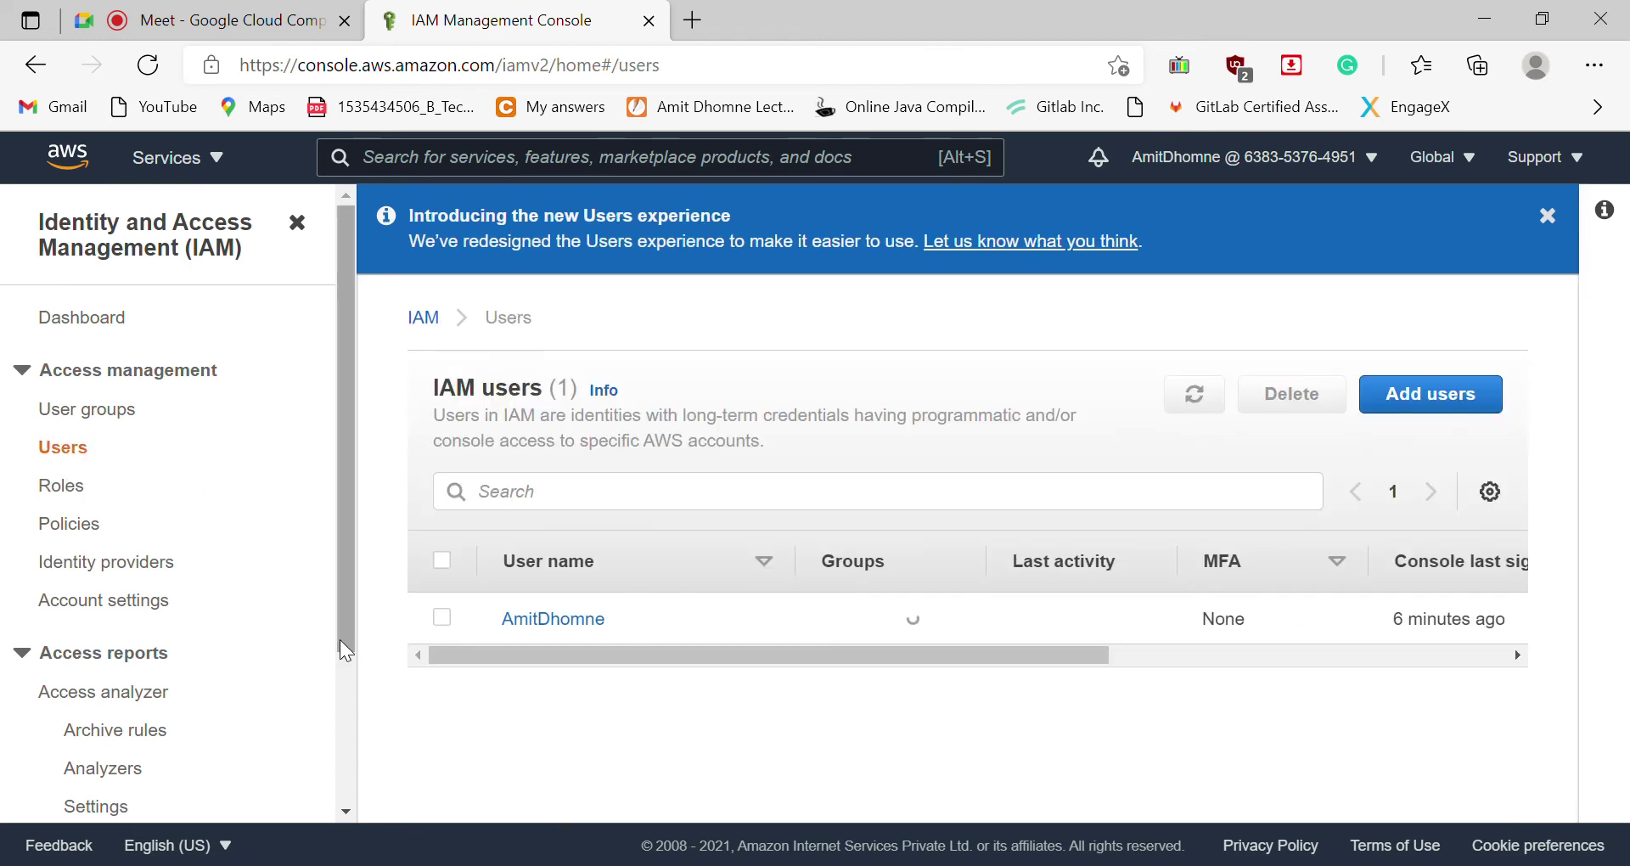
pyautogui.click(442, 620)
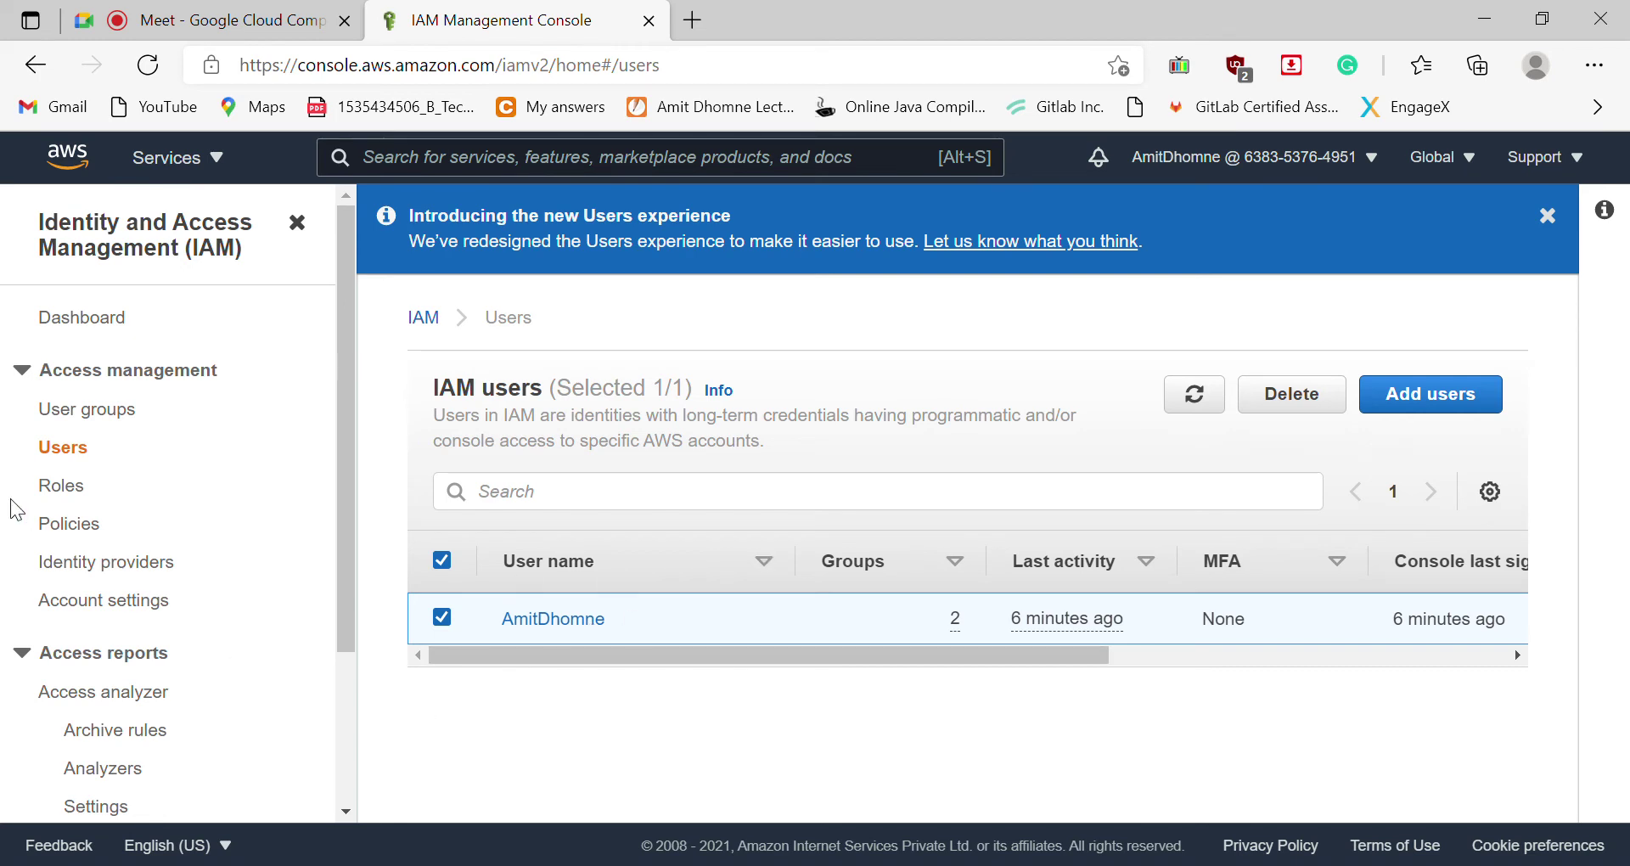
# Step: Look through the IAM policies and their available actions, and filter the policies by "aws_acess_s3"
pyautogui.click(47, 526)
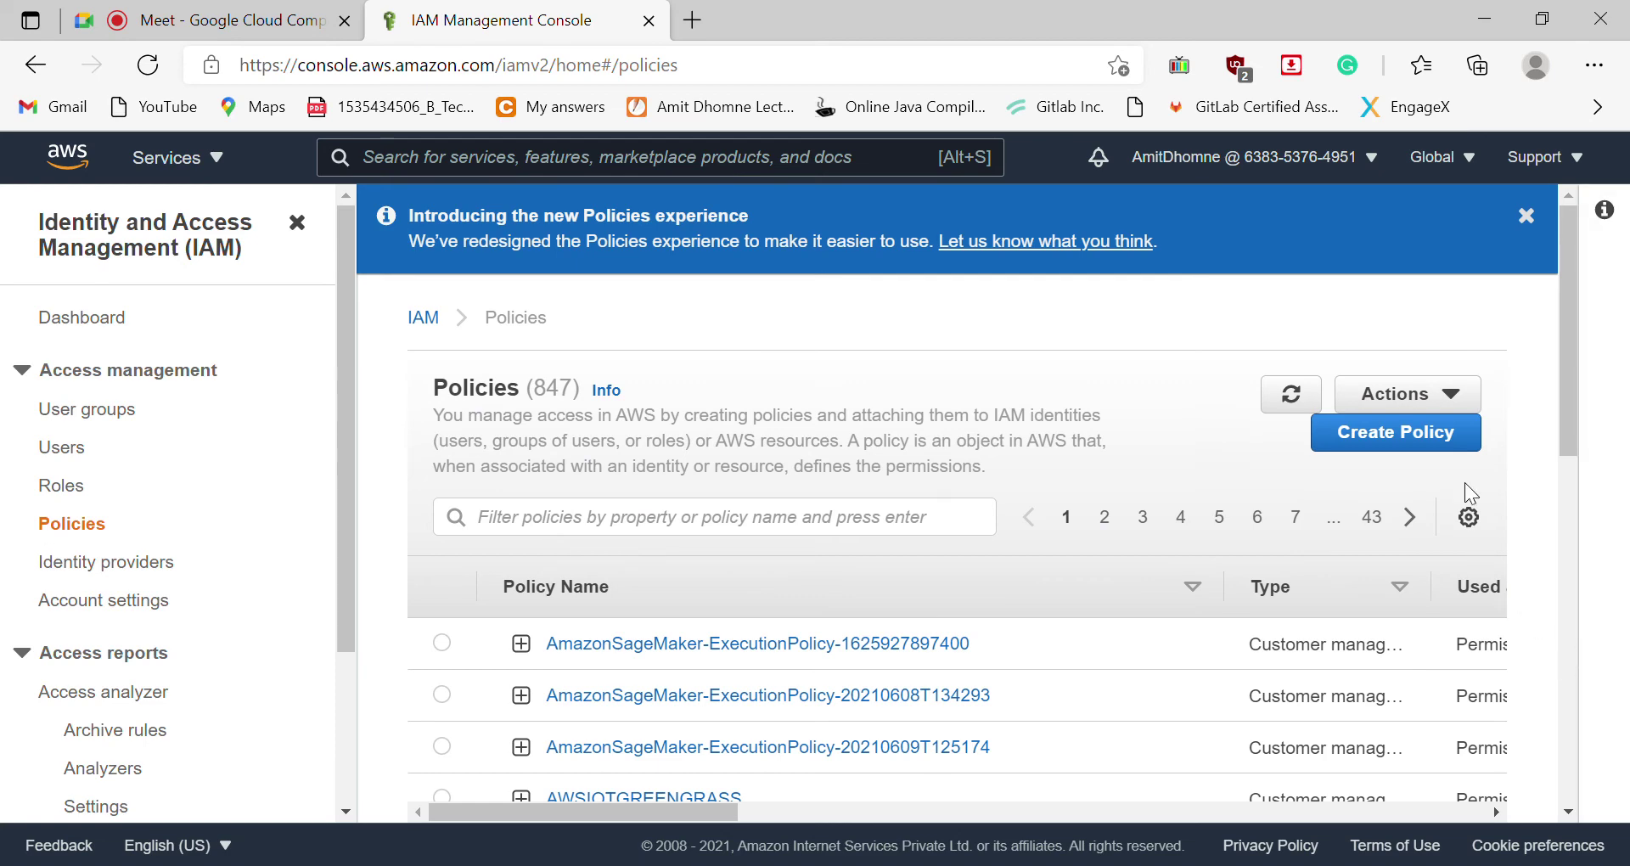
pyautogui.click(1428, 415)
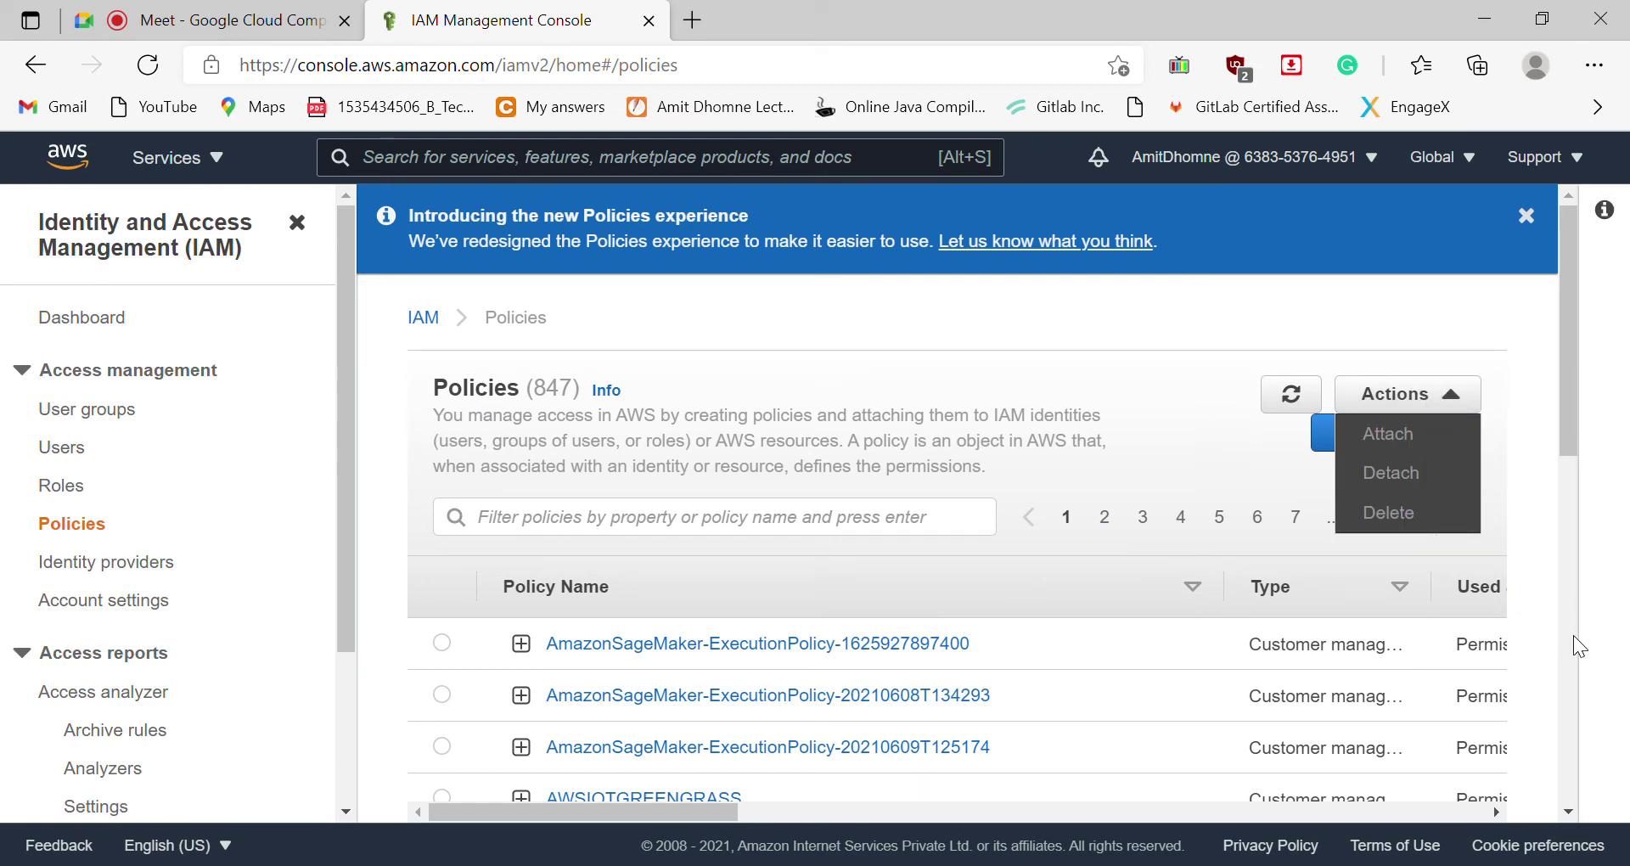
pyautogui.scroll(-5, 1573, 635)
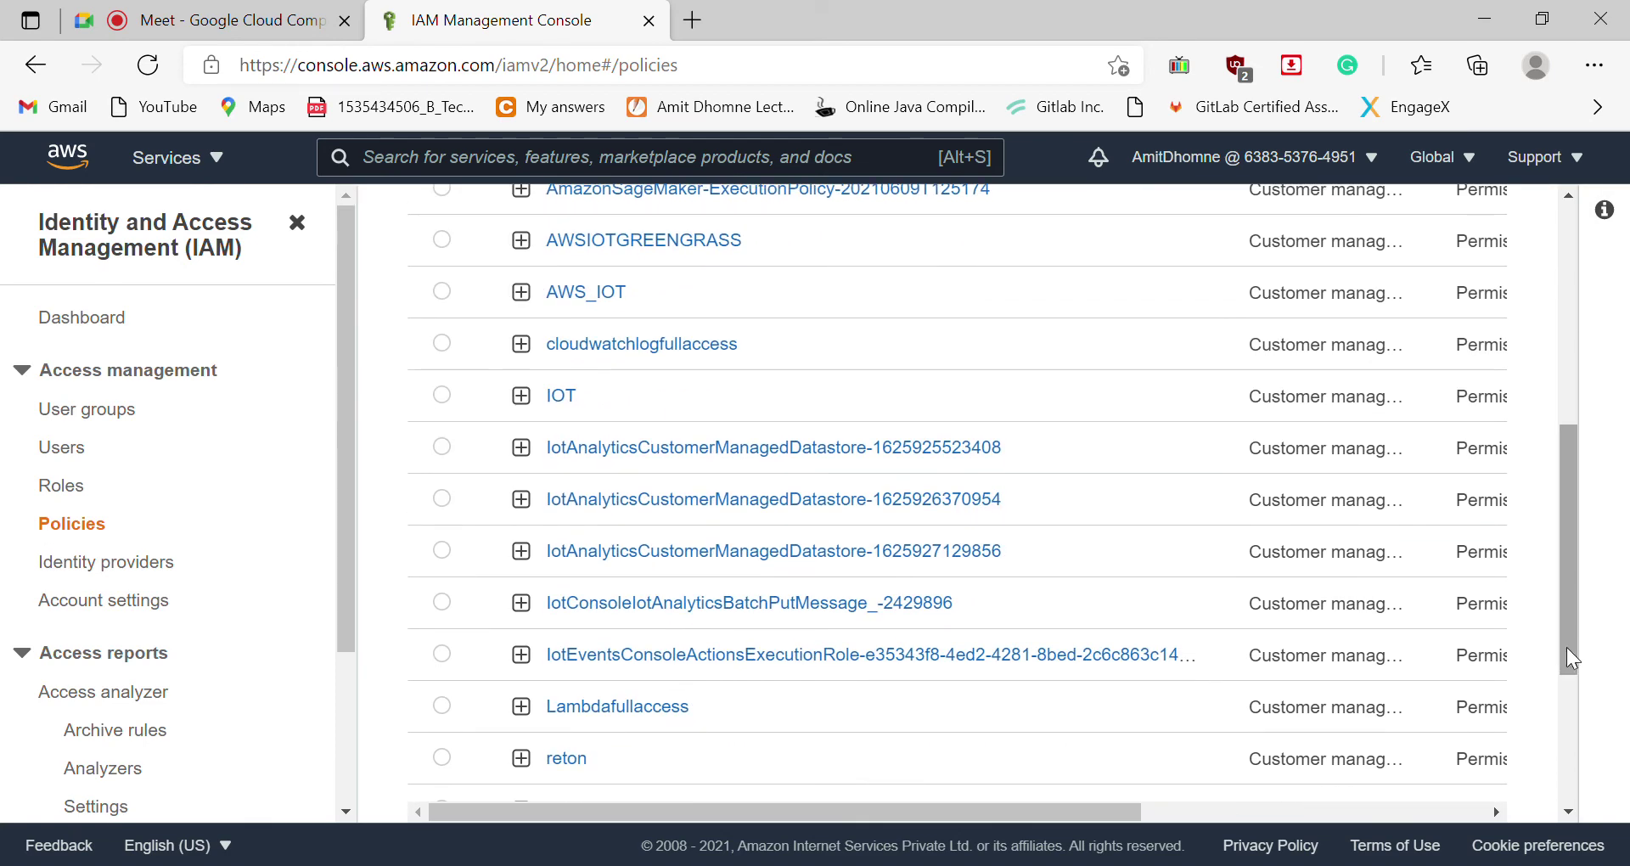
pyautogui.moveTo(1567, 647); pyautogui.dragTo(1578, 803)
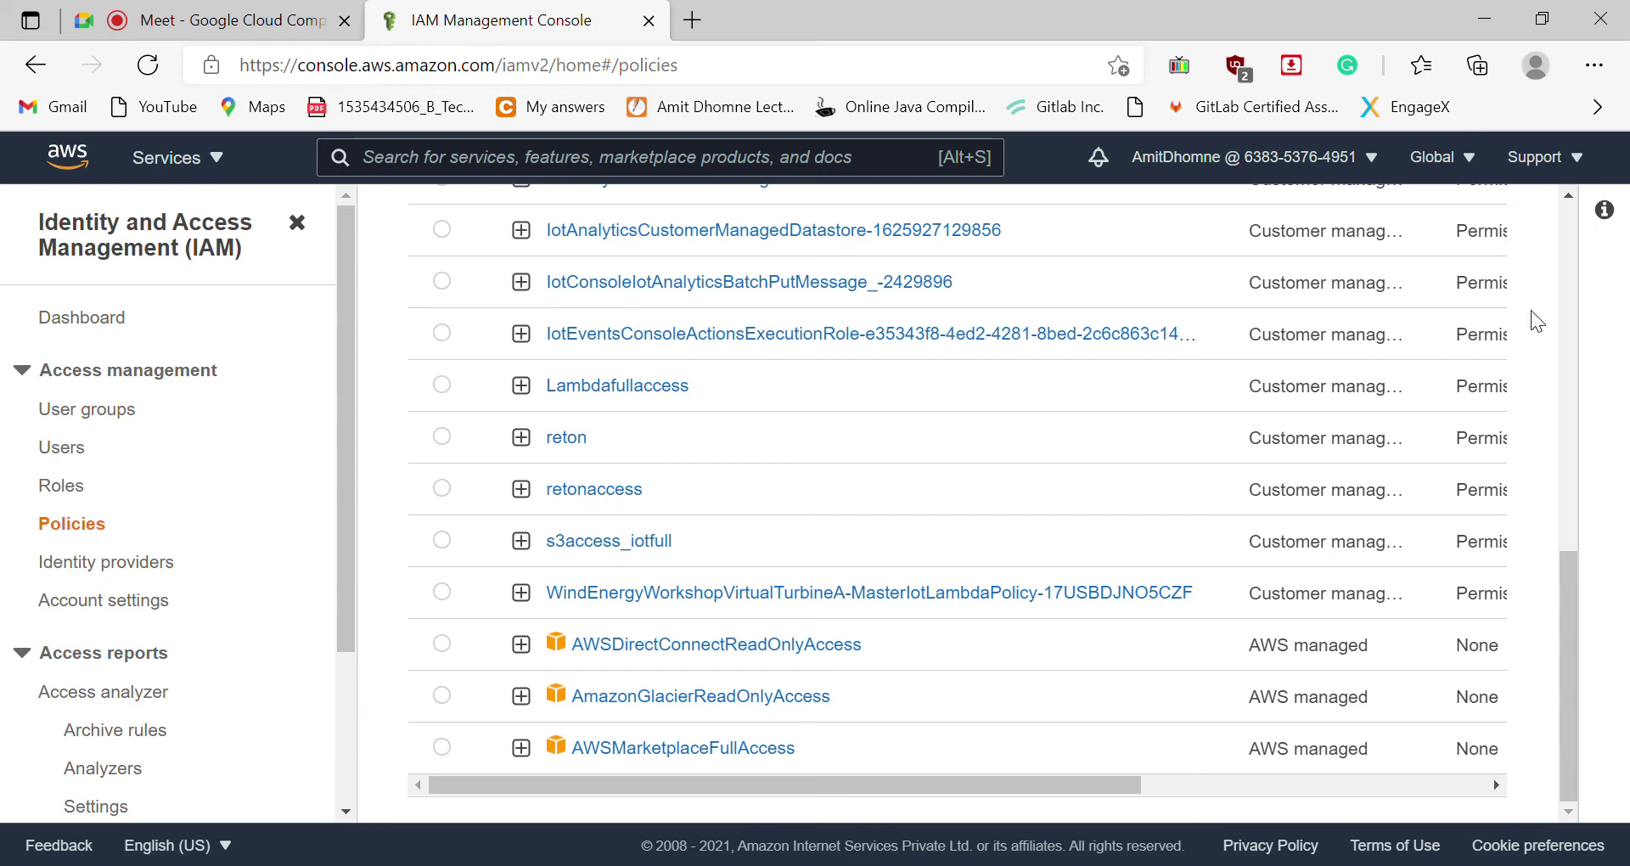
pyautogui.scroll(10, 1572, 241)
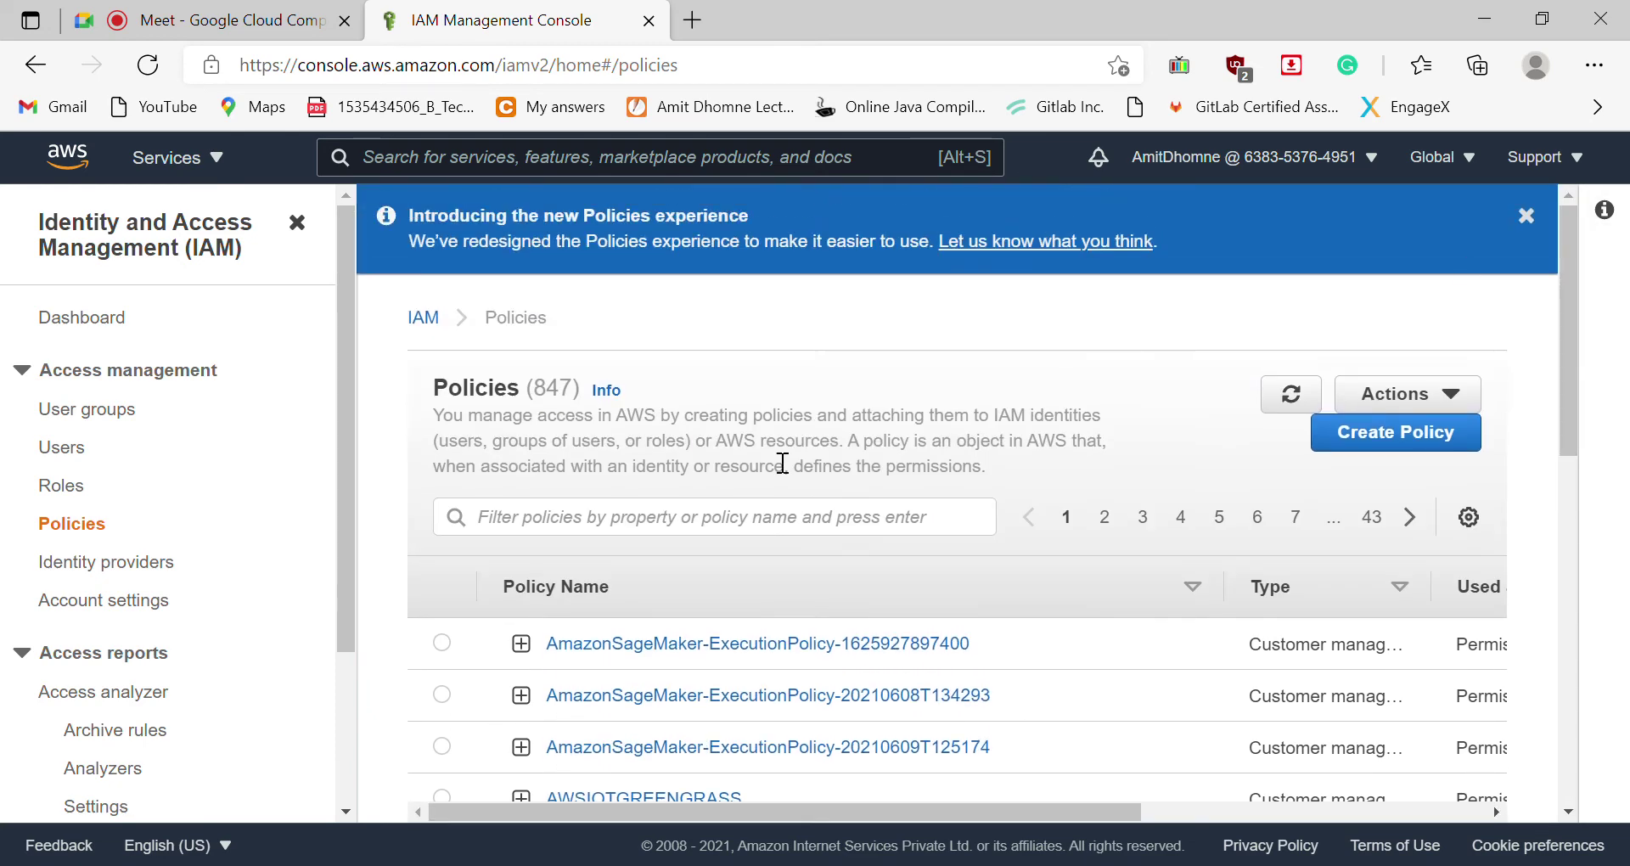
pyautogui.click(653, 535)
pyautogui.write('aw')
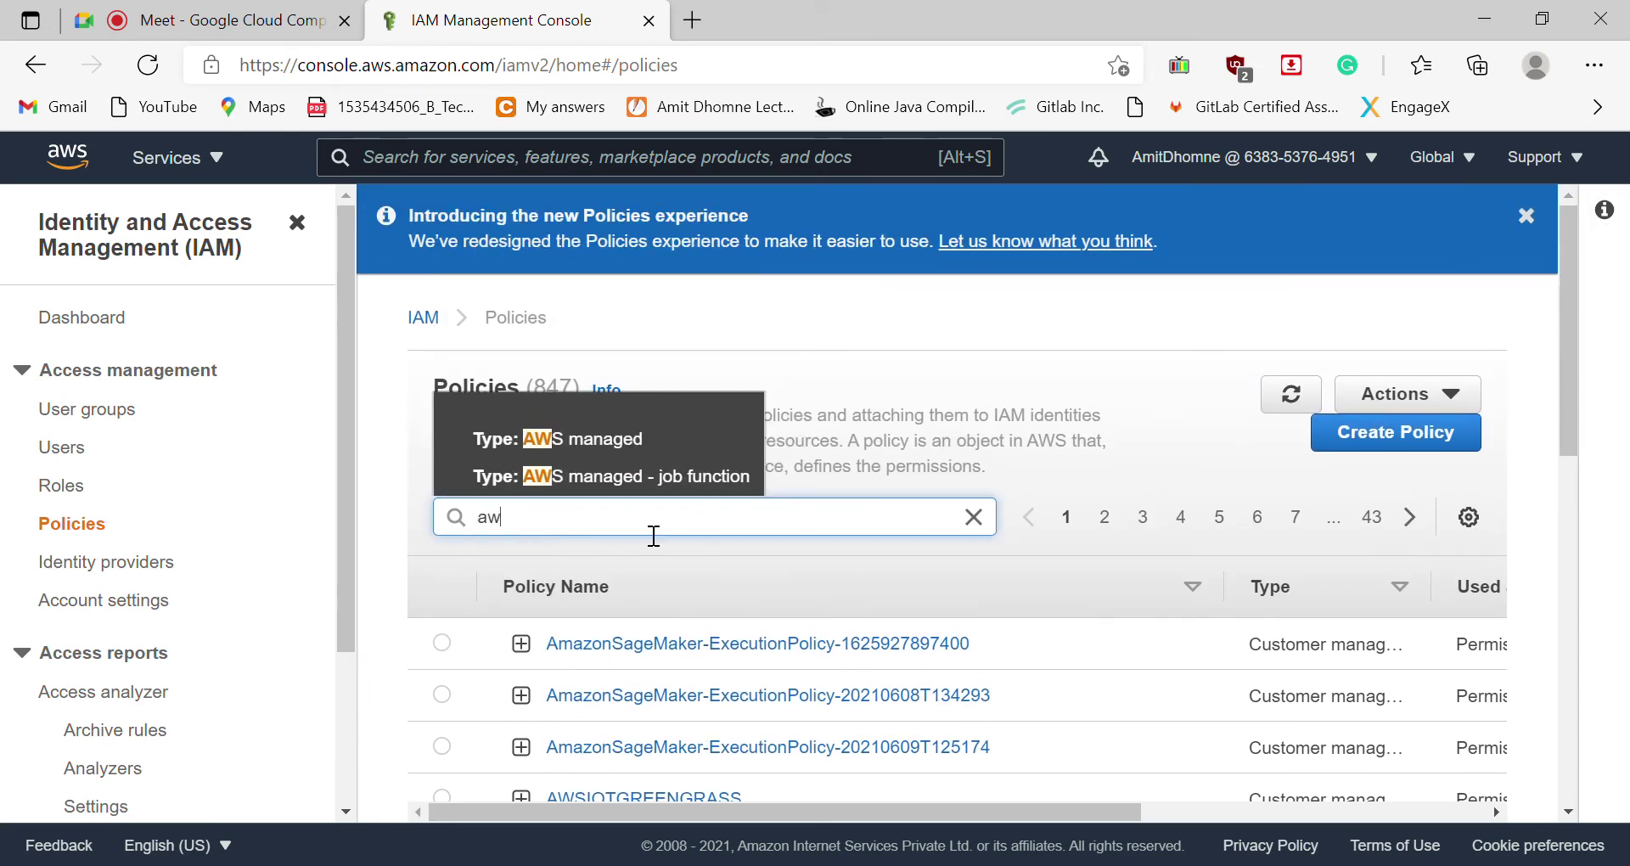
pyautogui.write('s_acess_s3')
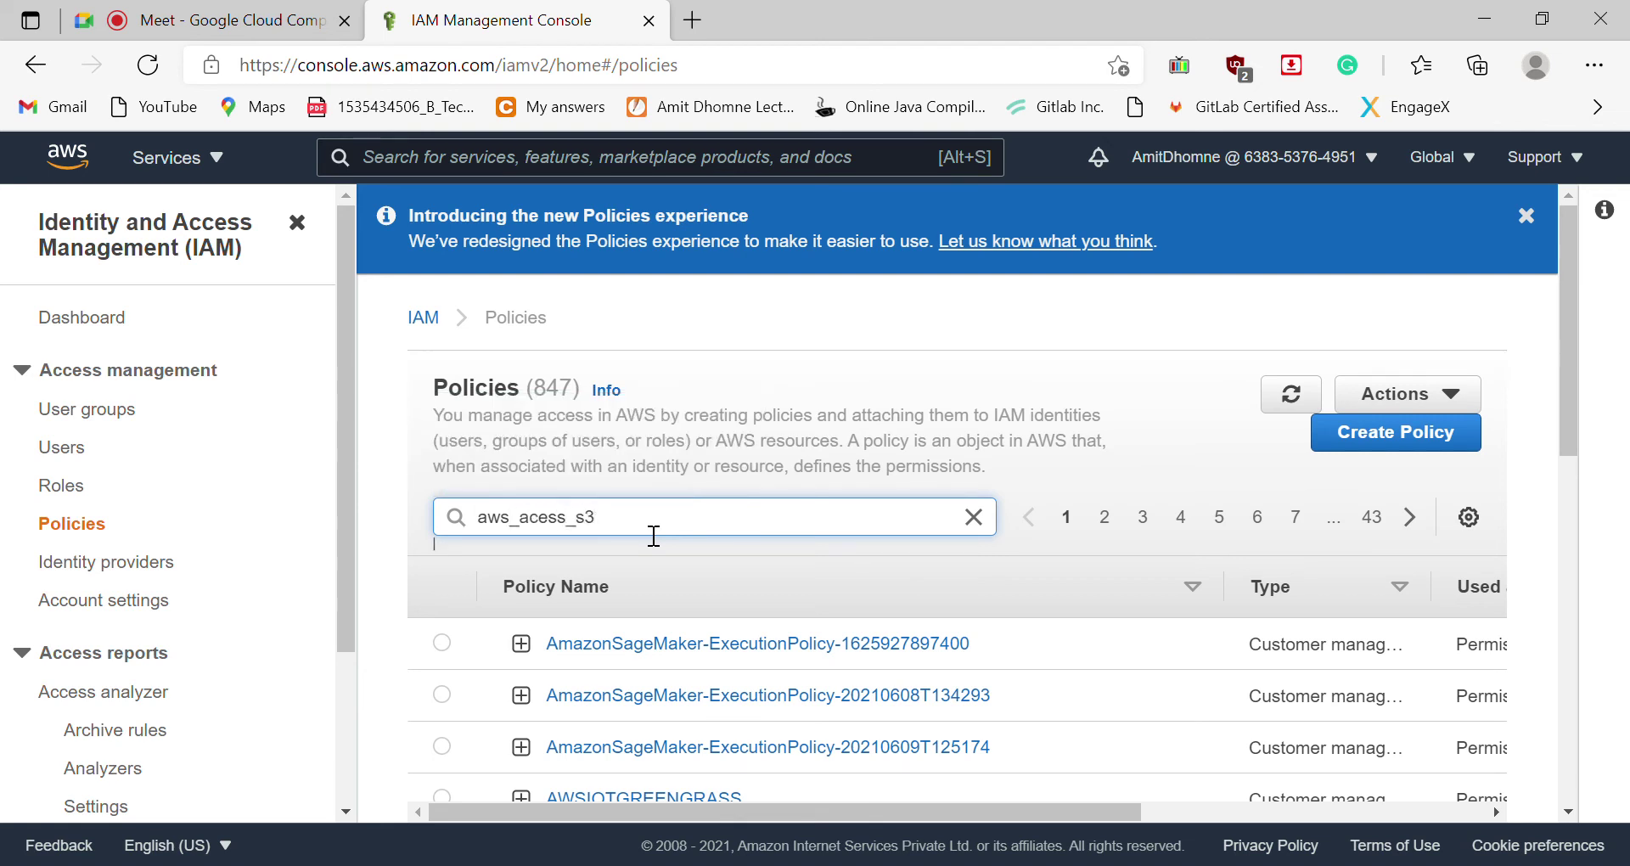
pyautogui.press('Return')
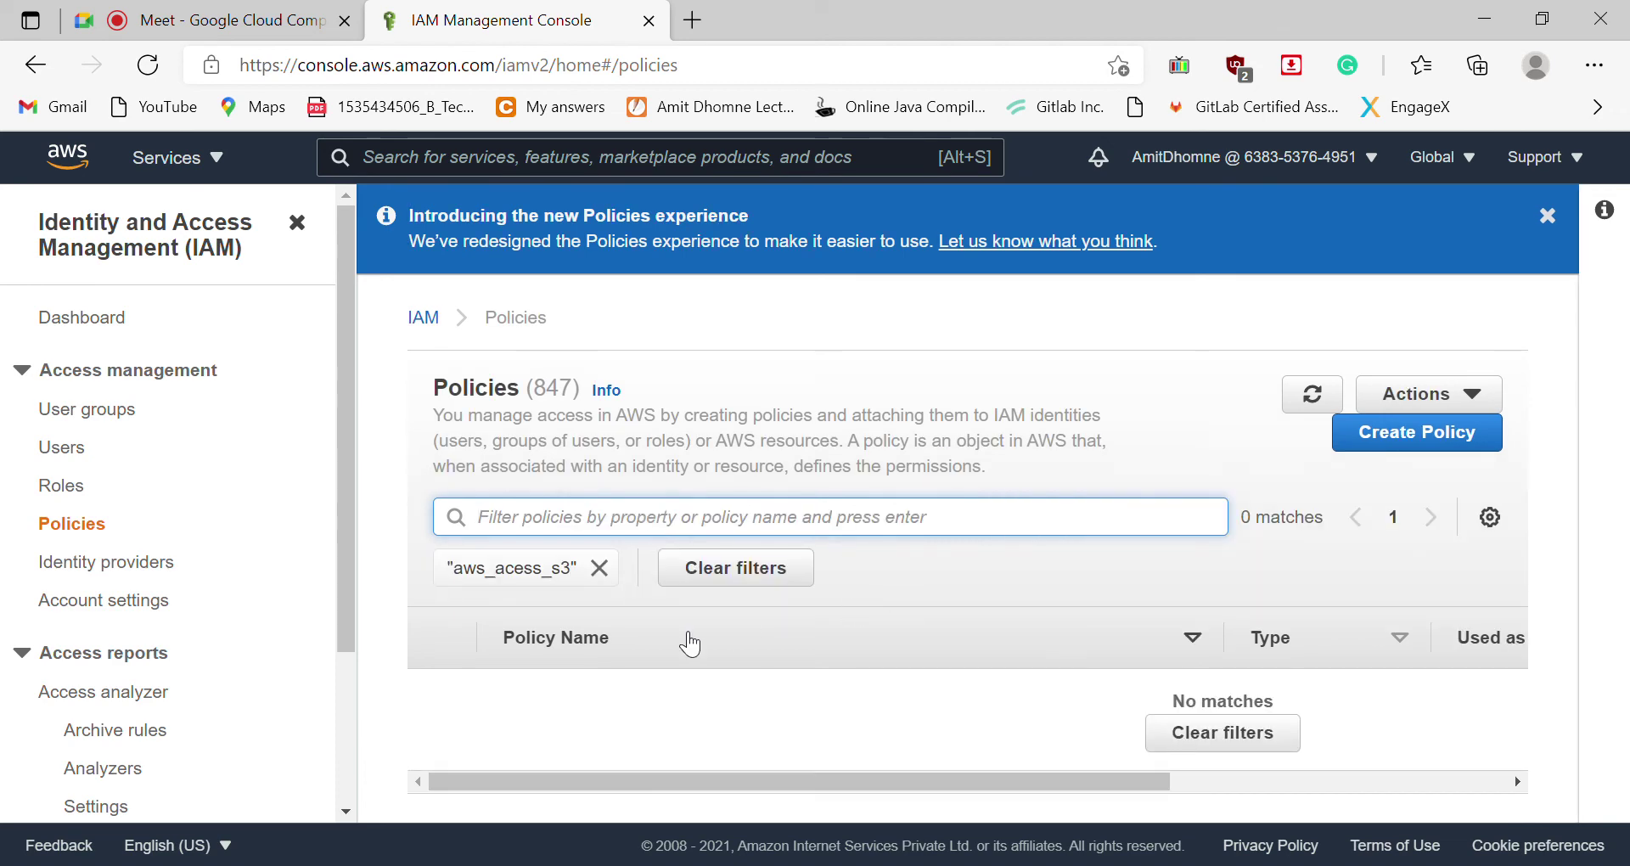
# Step: Open the summary of the aws_s3_acess role from the roles list and examine its attached permissions policies
pyautogui.click(66, 488)
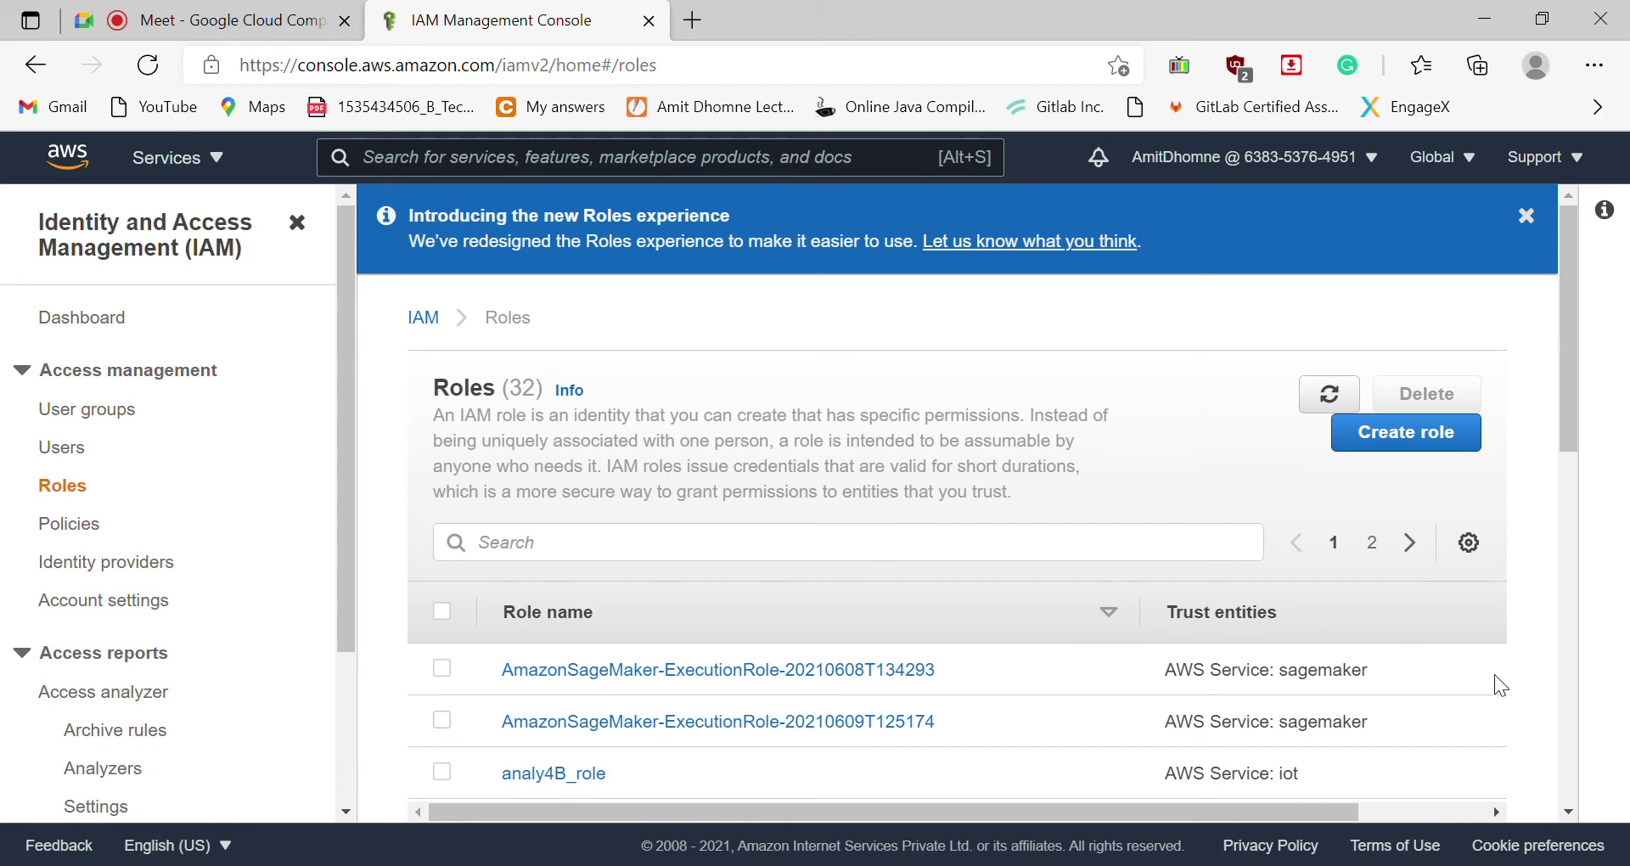
pyautogui.click(1572, 742)
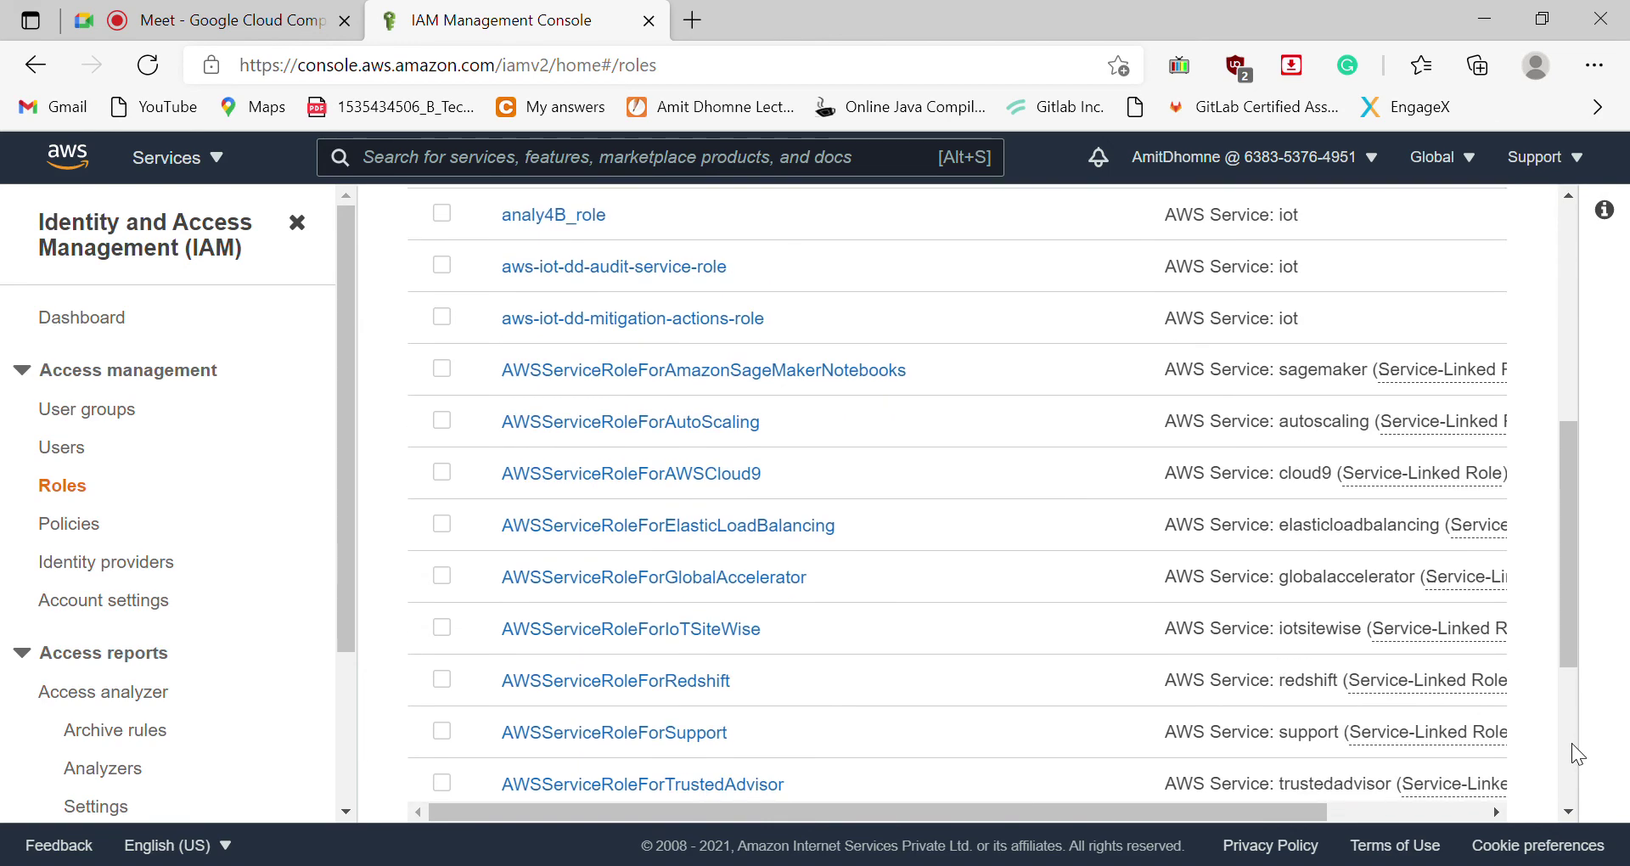
pyautogui.click(1572, 742)
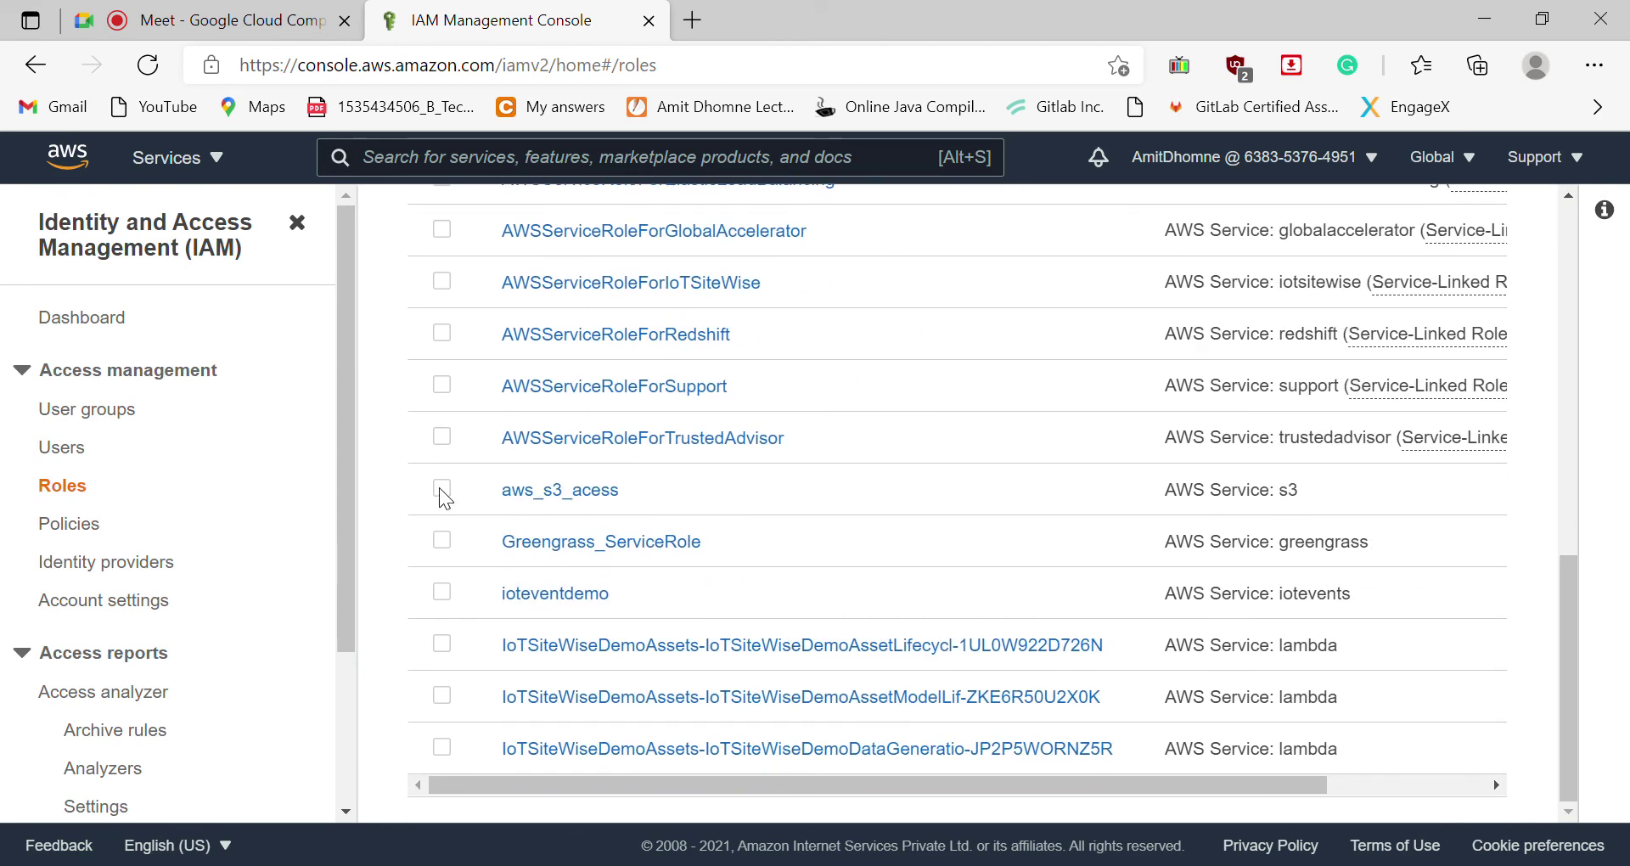
pyautogui.click(442, 489)
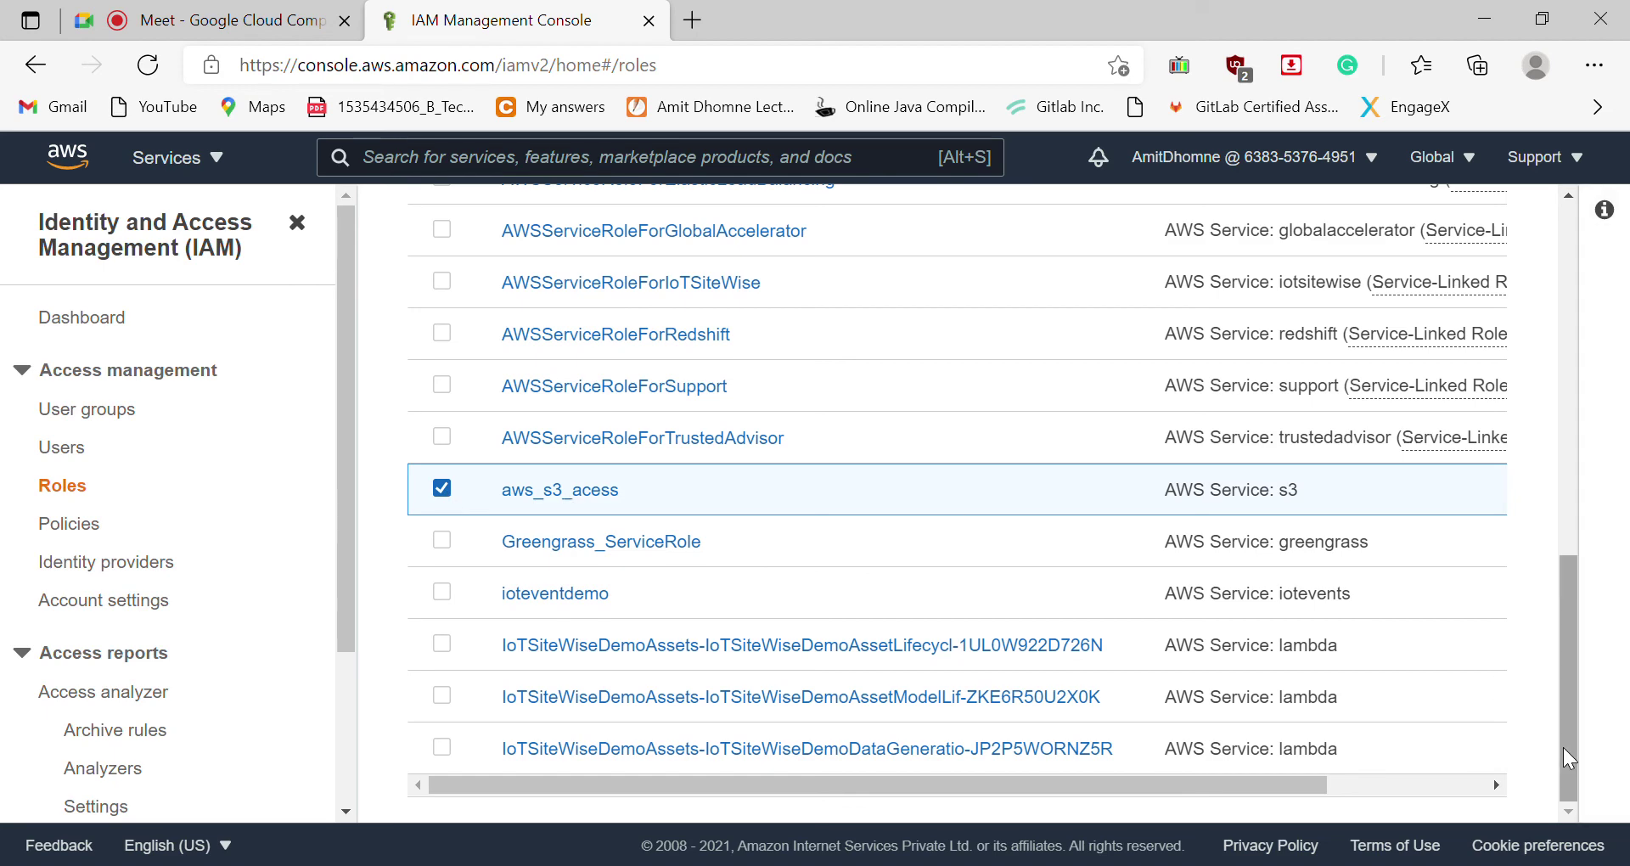
pyautogui.moveTo(1564, 749); pyautogui.dragTo(1603, 803)
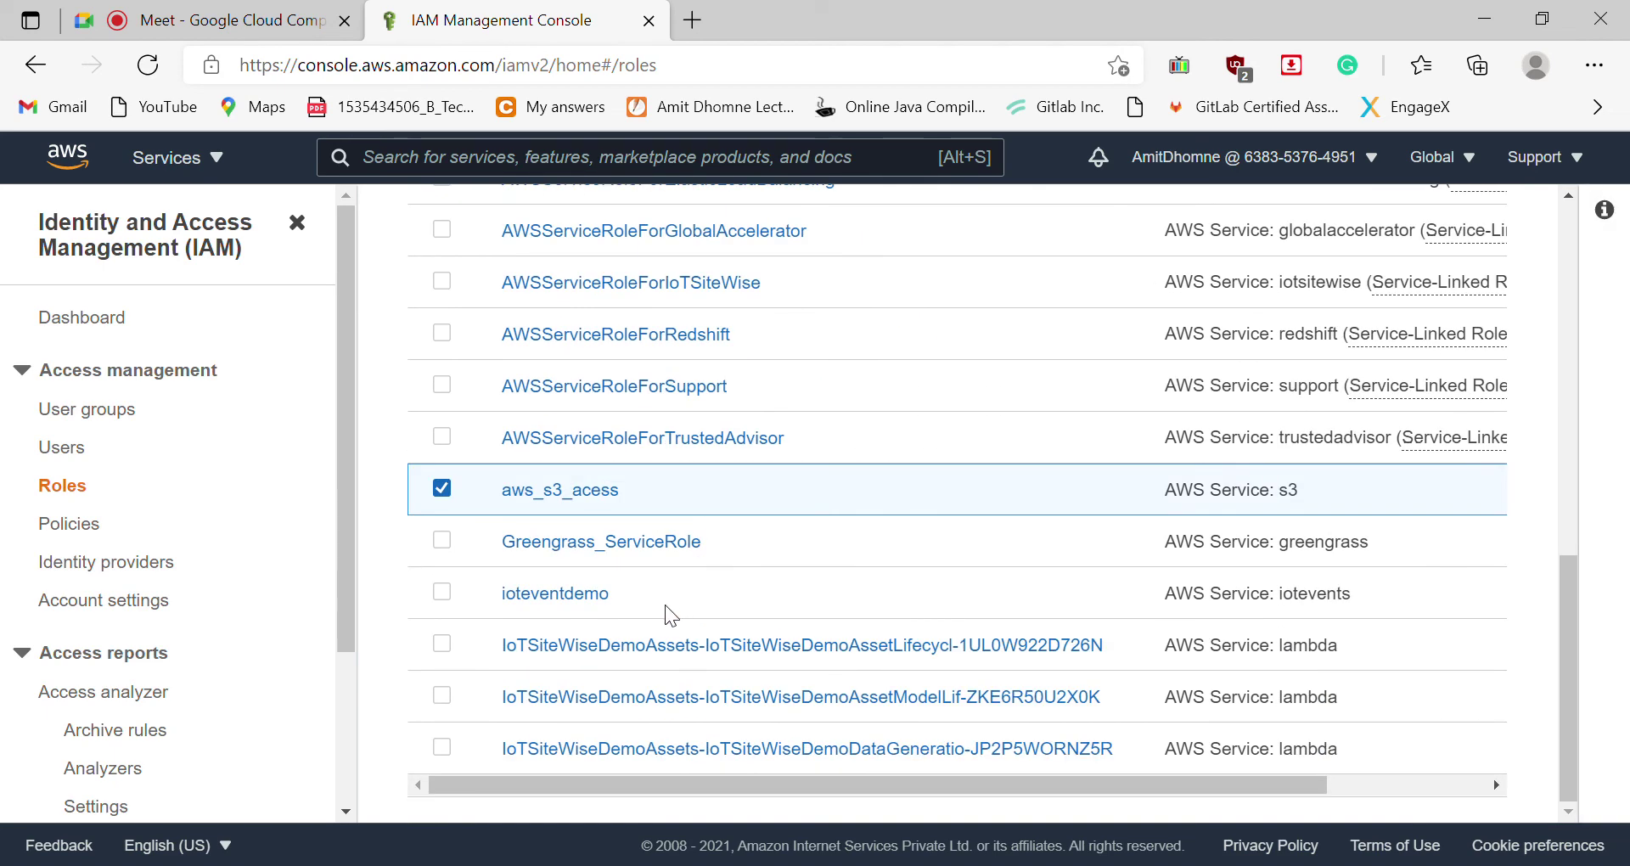
pyautogui.click(588, 493)
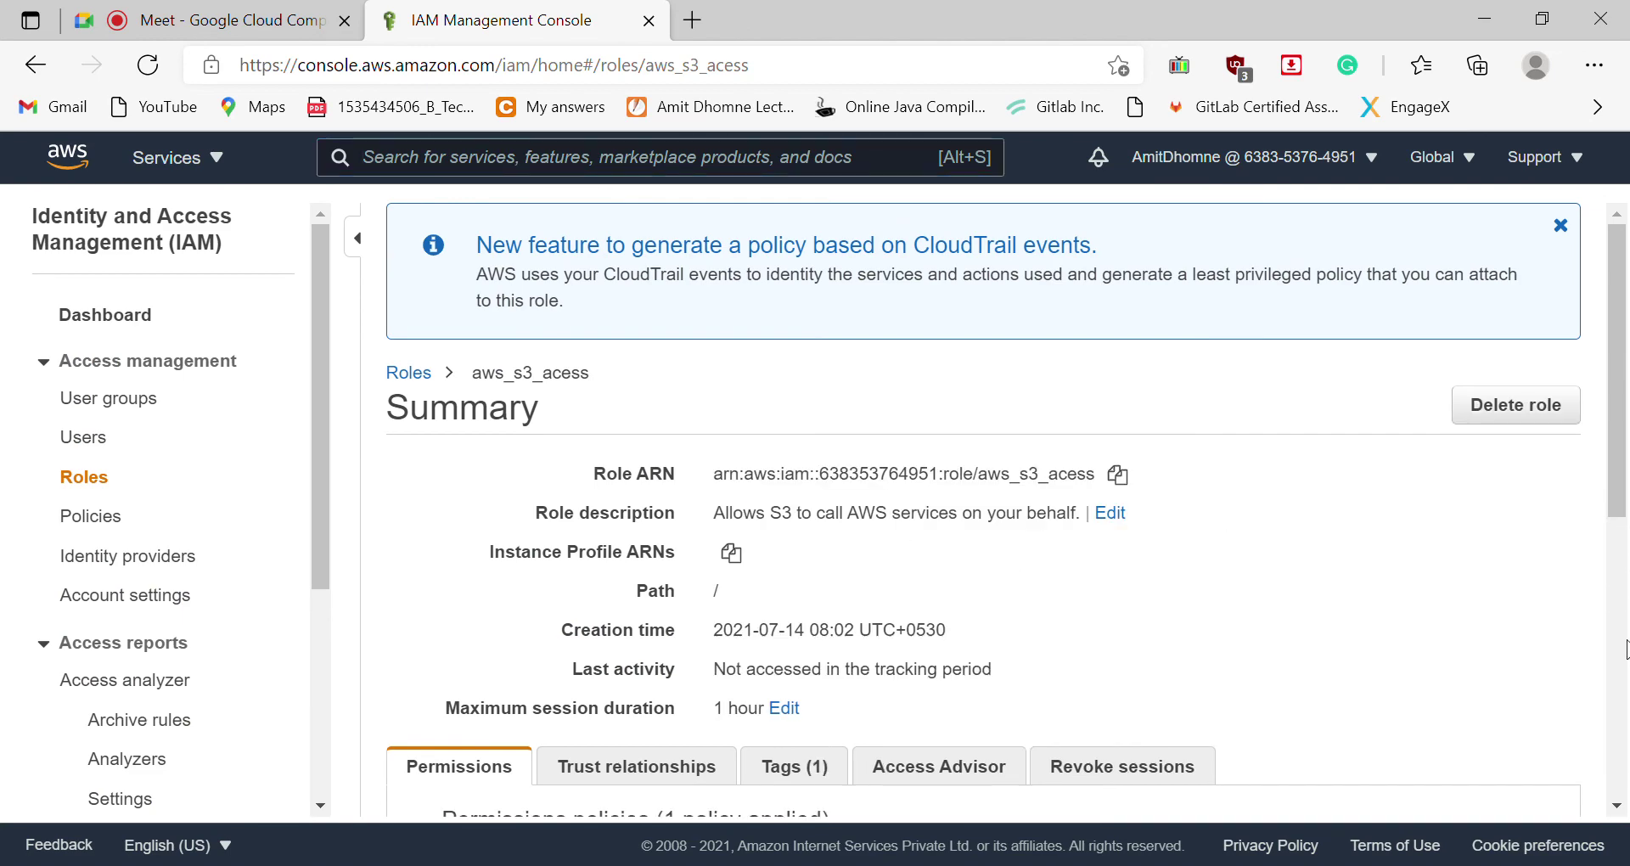
pyautogui.scroll(-6, 656, 439)
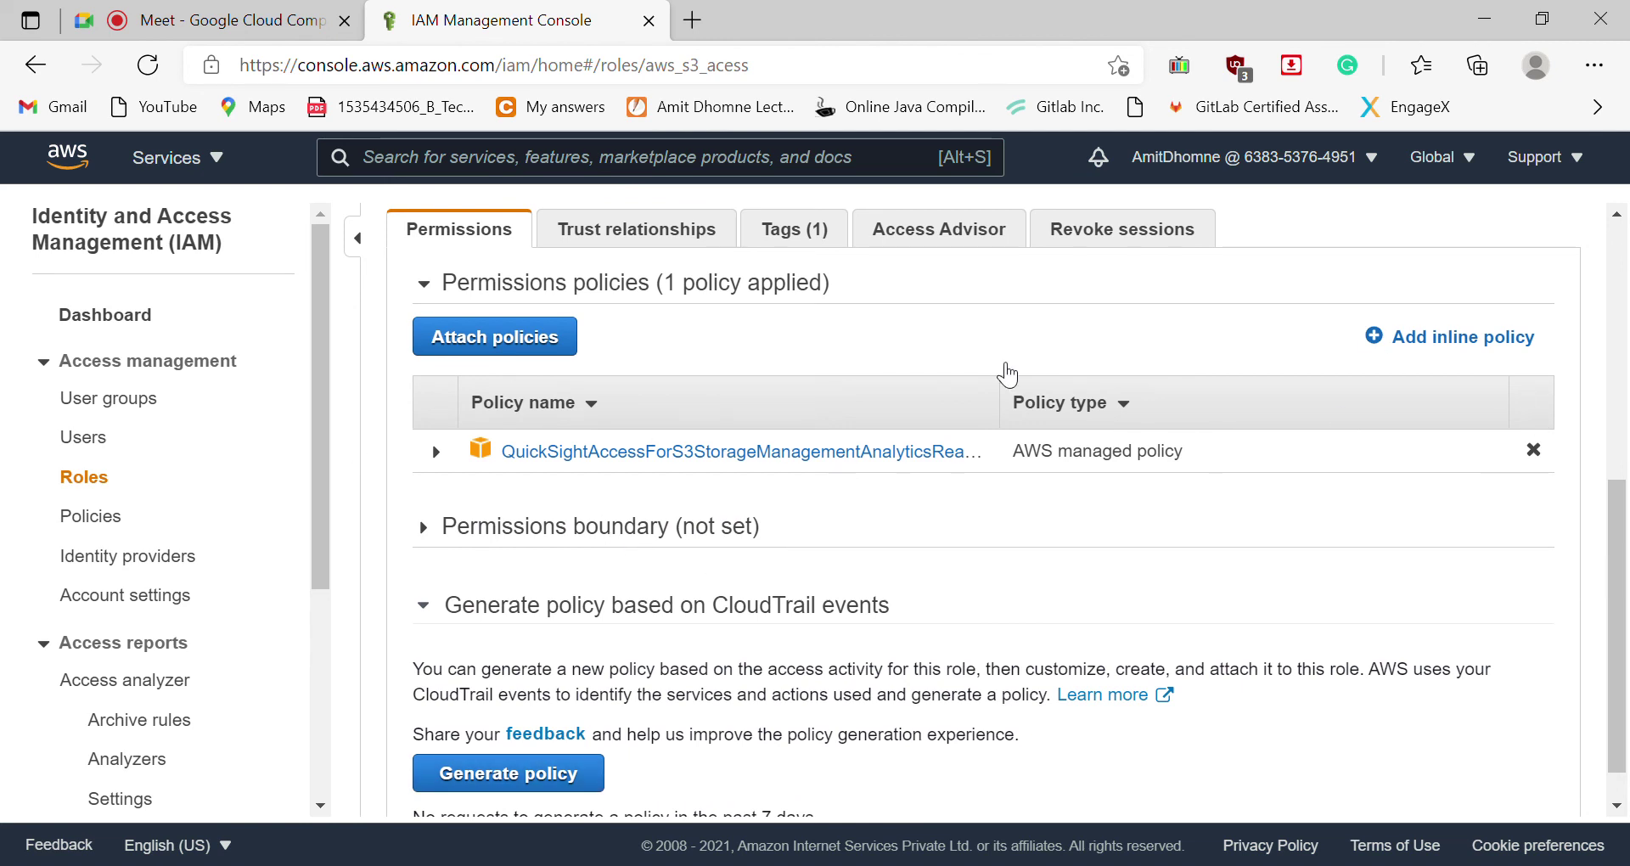
# Step: Attach the AmazonS3FullAccess policy to the aws_s3_acess role, filtering the available policies by "s3"
pyautogui.click(543, 350)
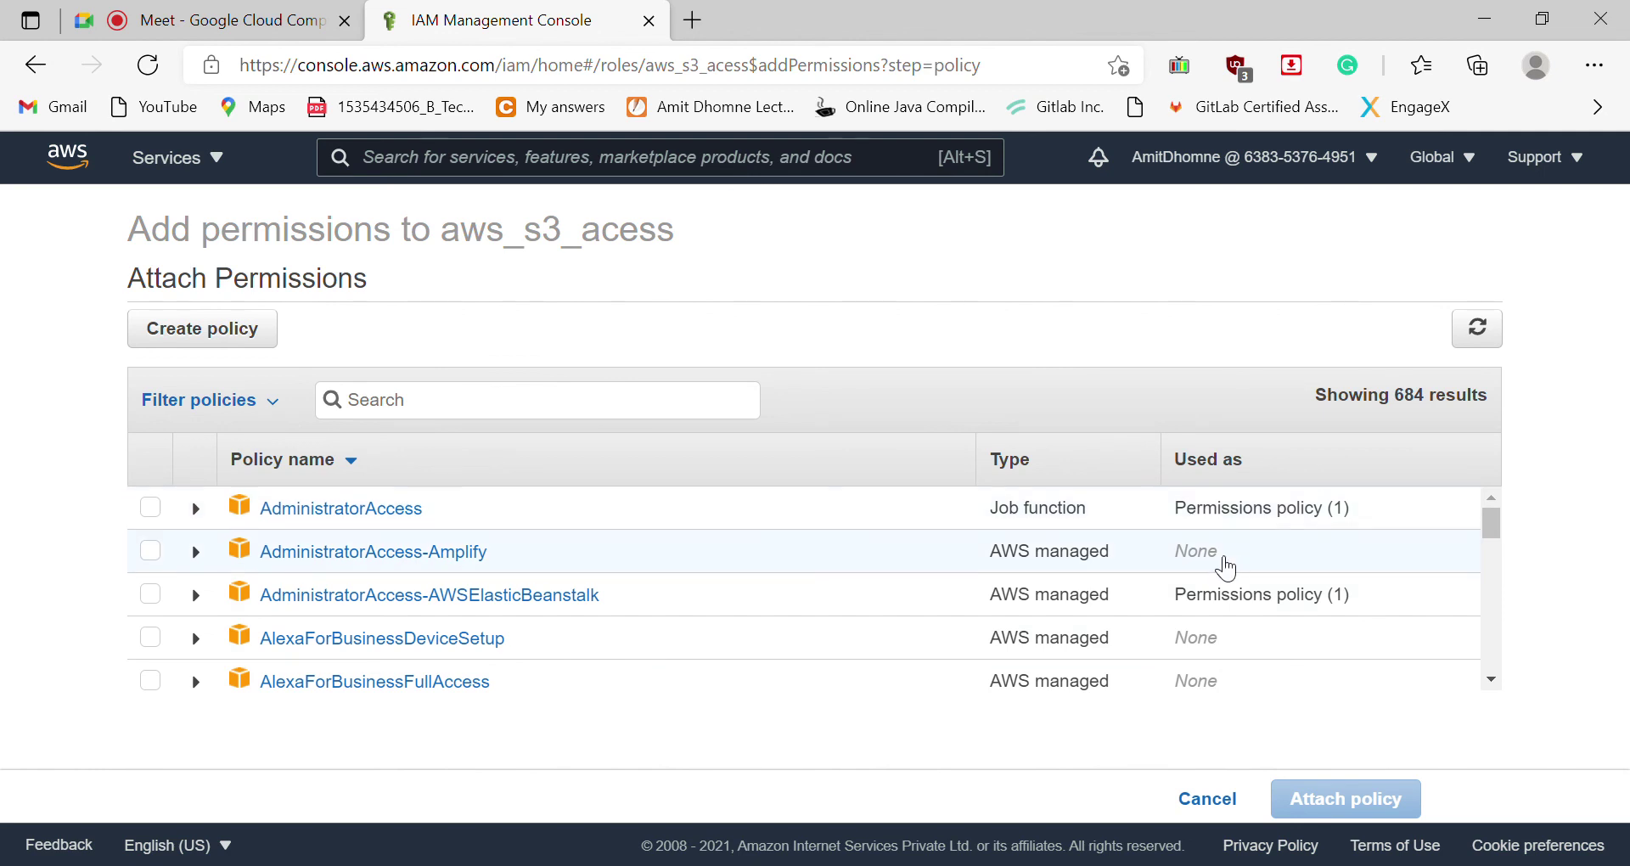
pyautogui.scroll(-15, 1495, 666)
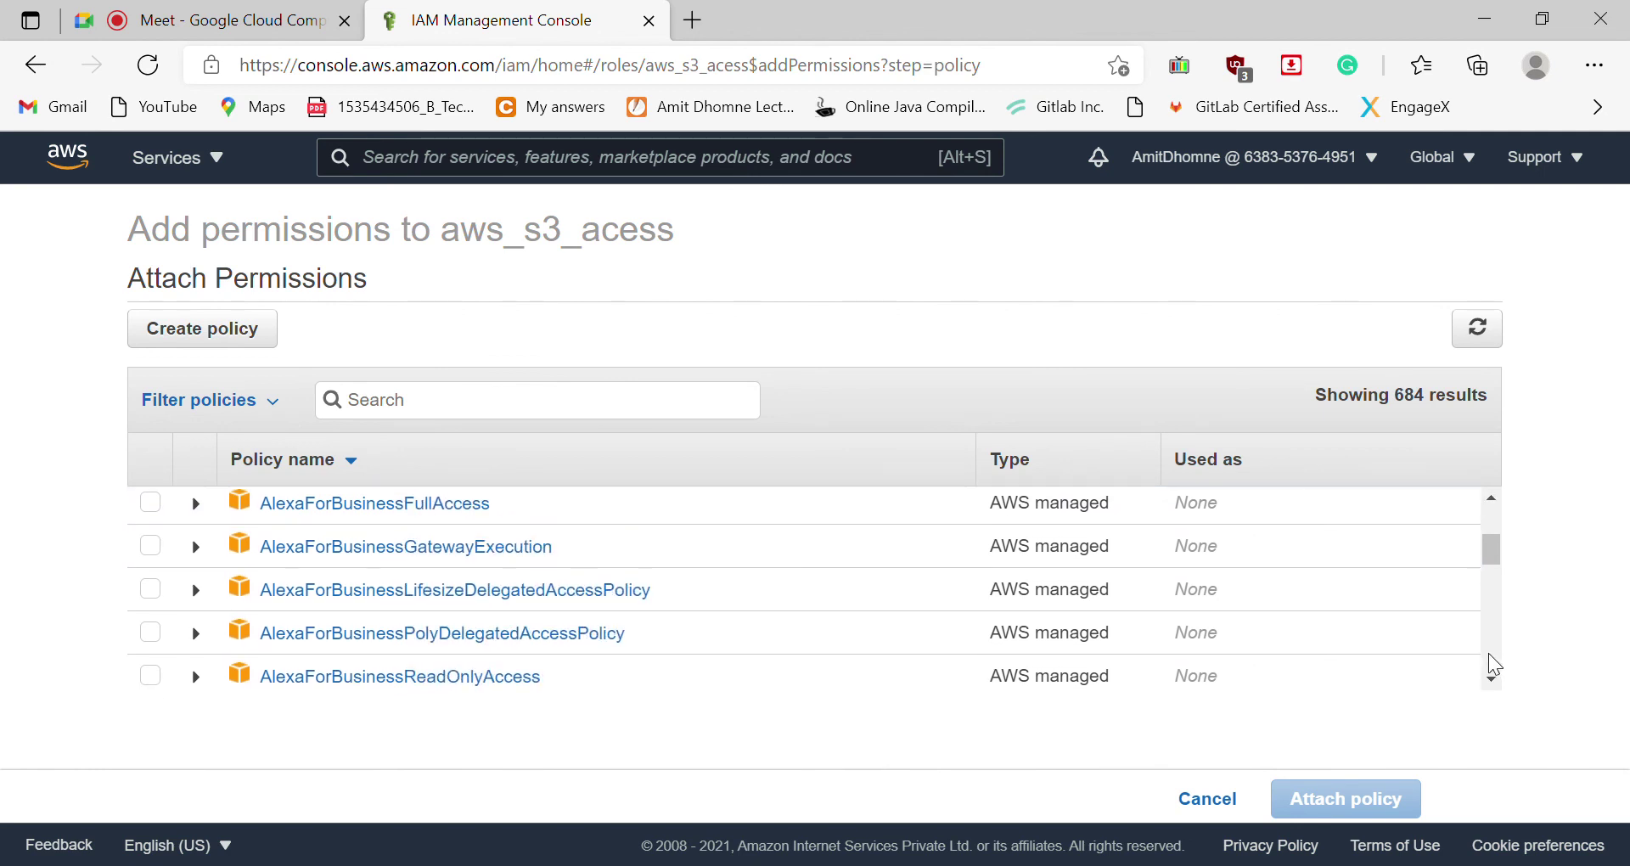
pyautogui.scroll(-2, 1492, 662)
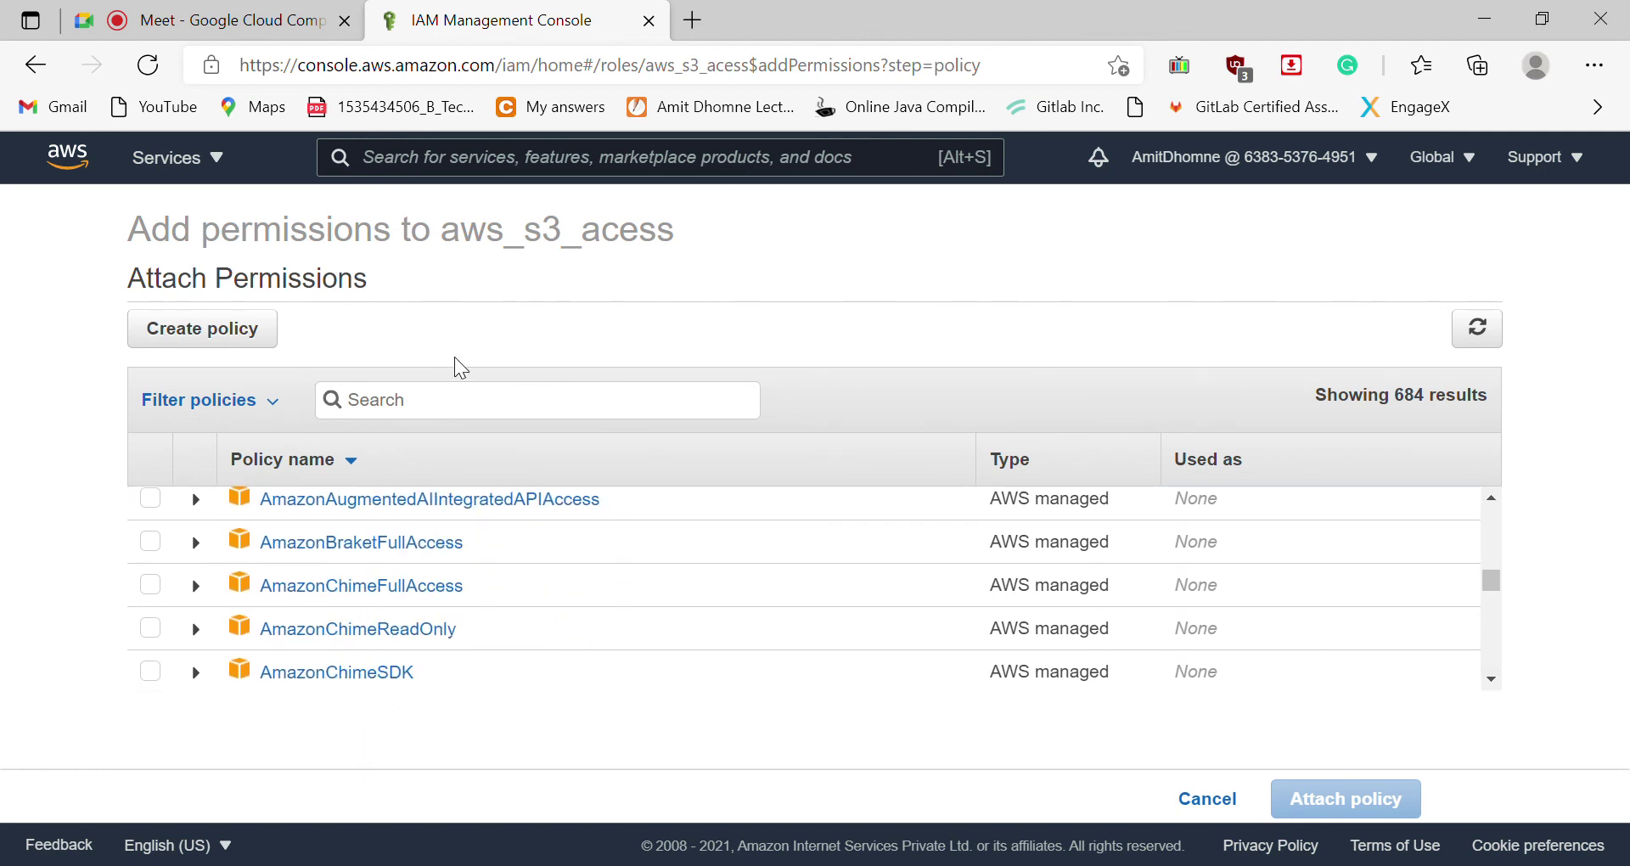
pyautogui.write('s3')
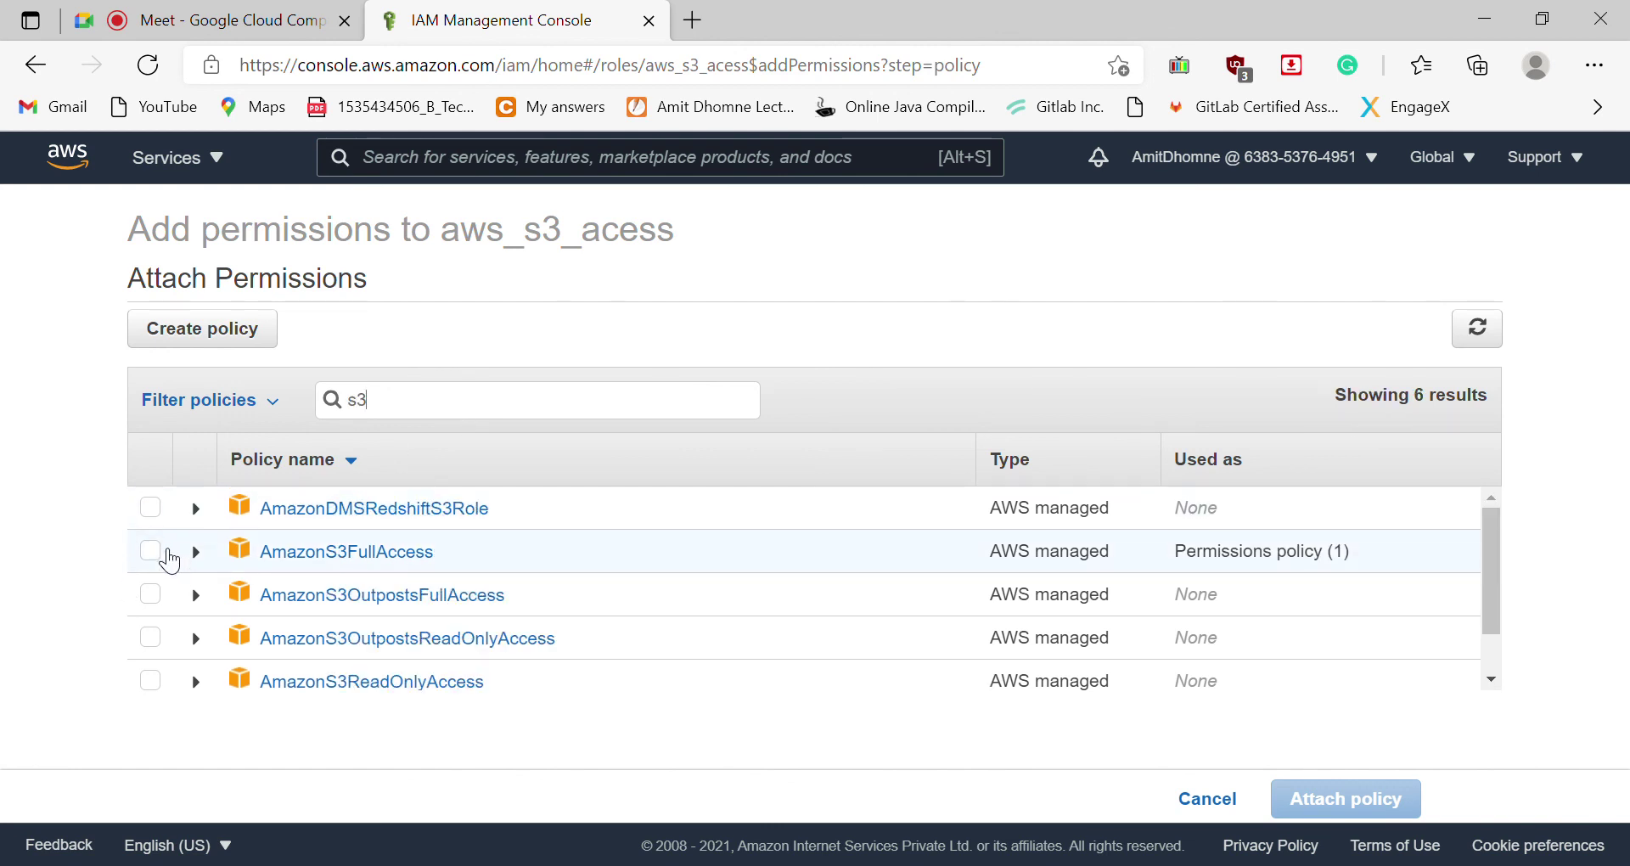
pyautogui.click(153, 553)
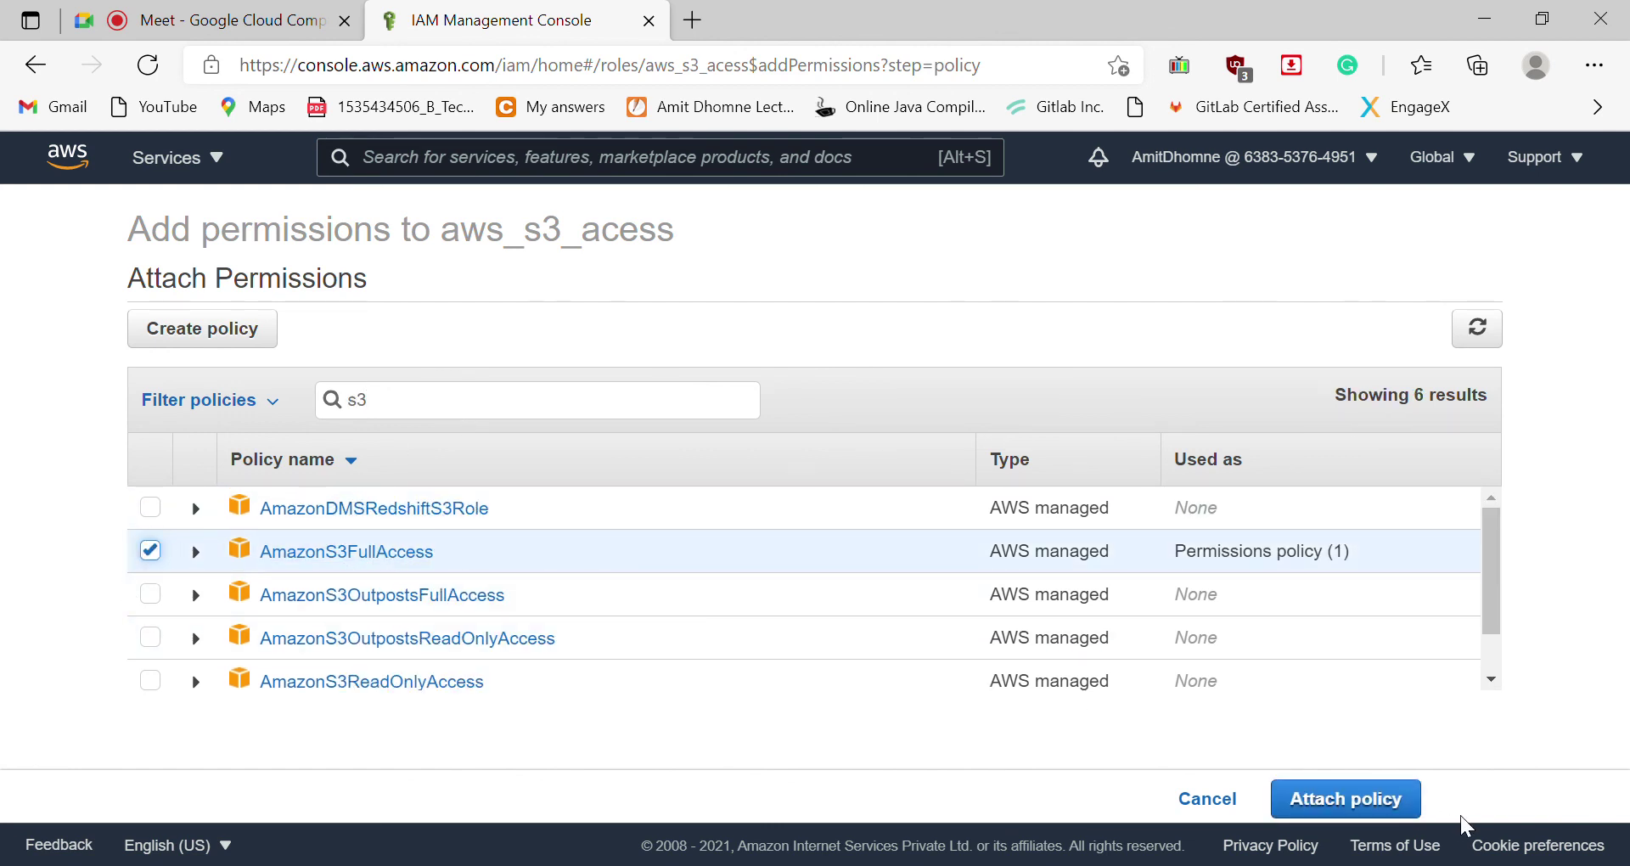
pyautogui.click(1393, 805)
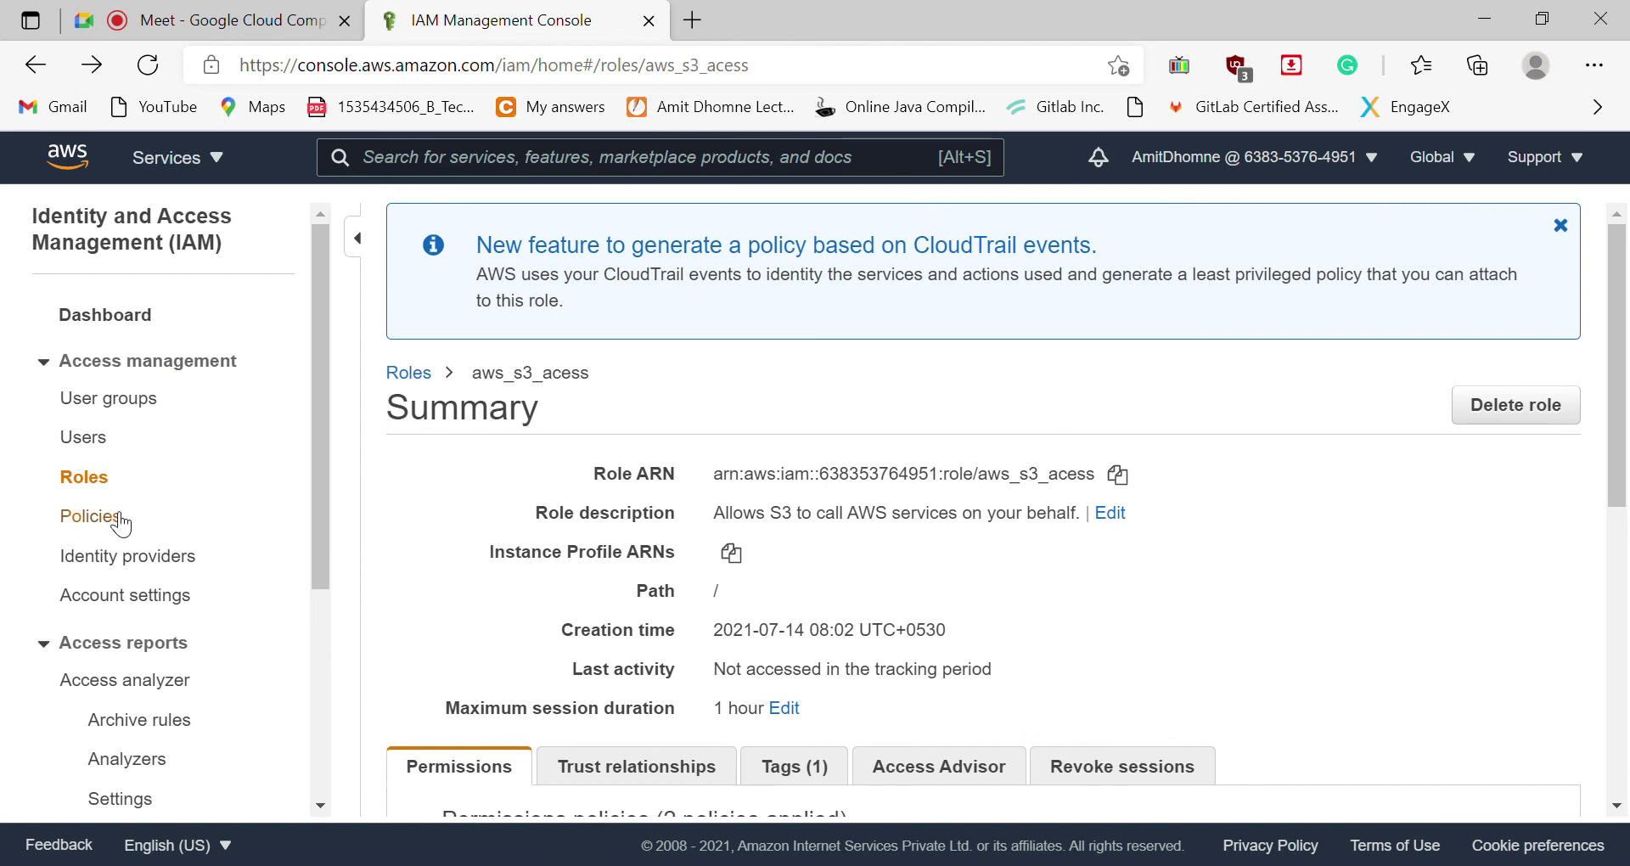
# Step: Open the IAM users list from the role's summary
pyautogui.click(90, 438)
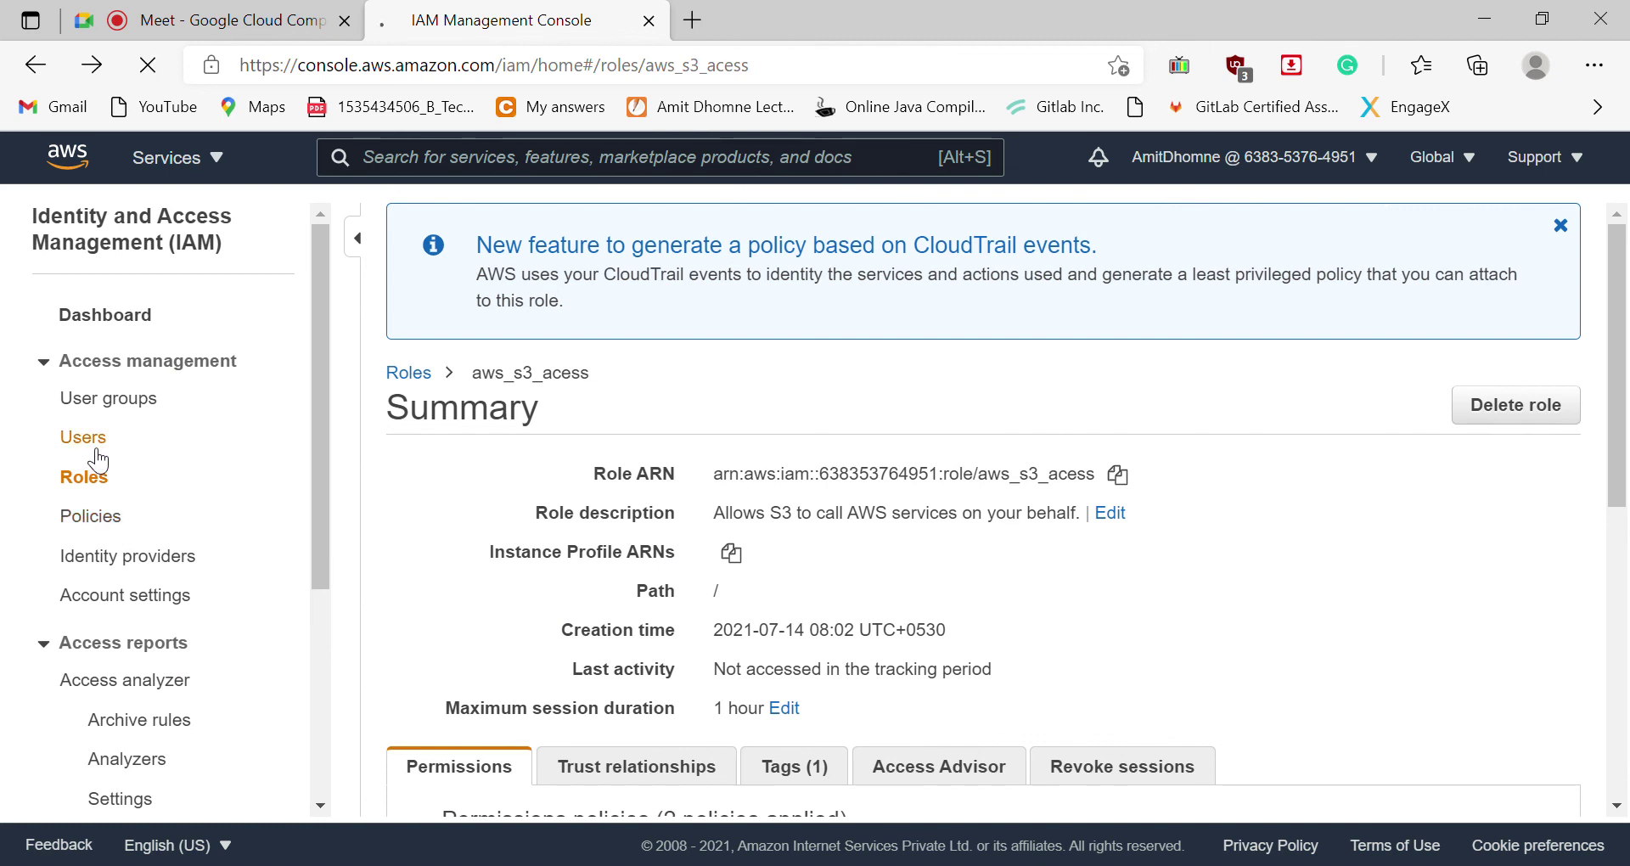